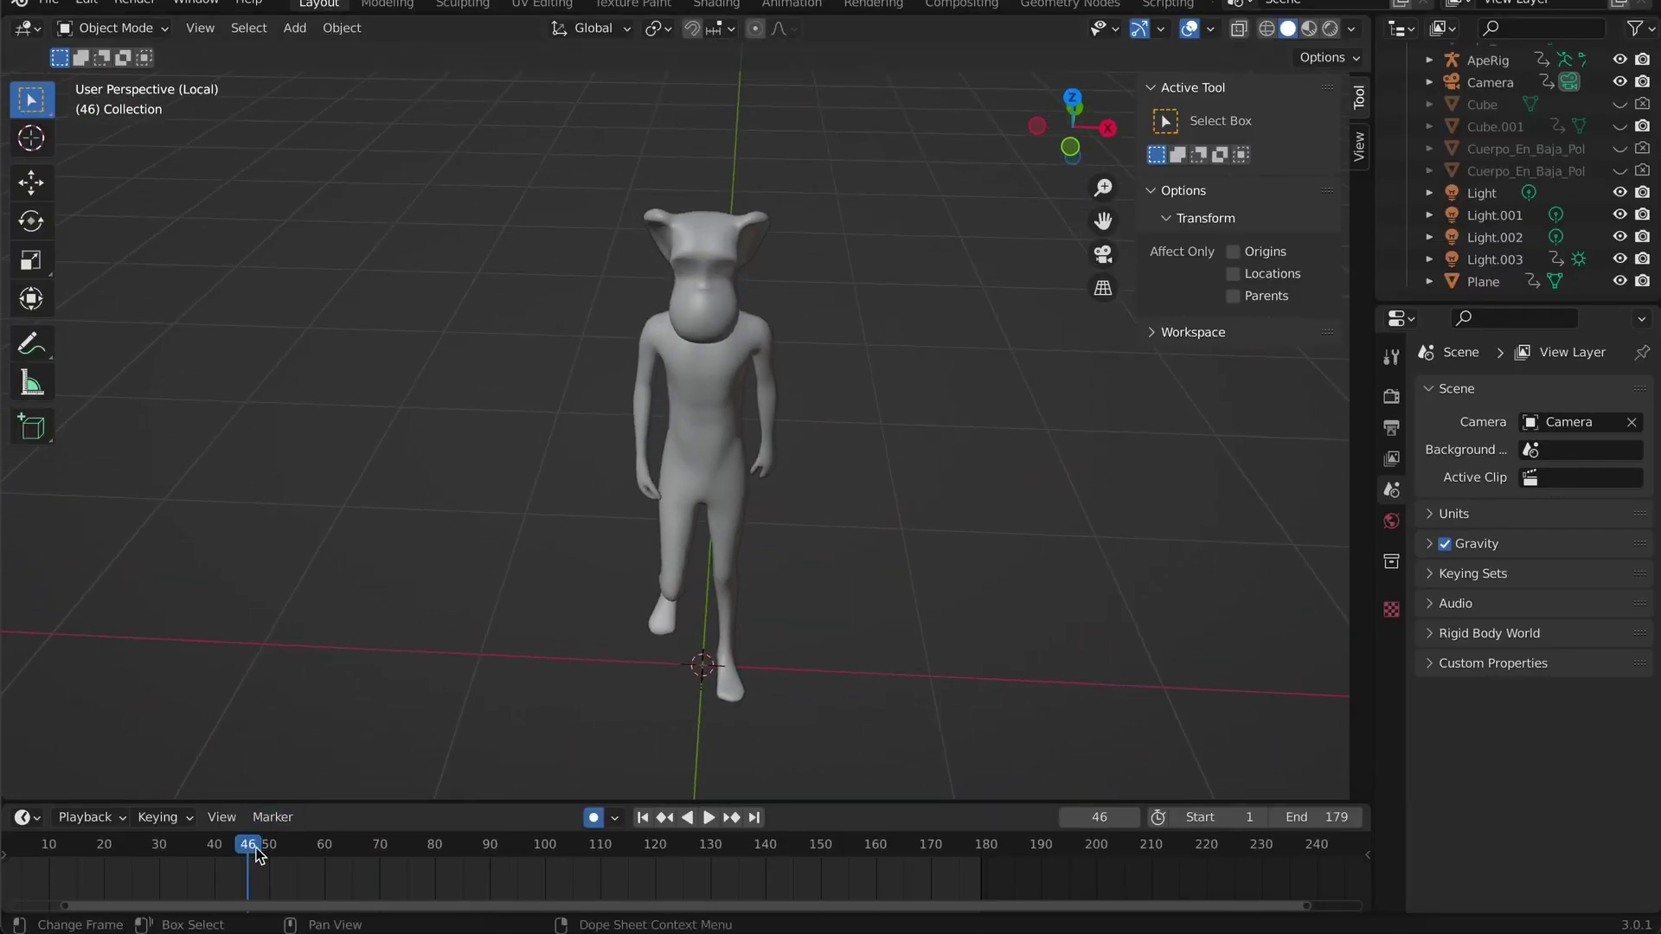
Scrub the ape animation to frame 71, view it side-on in Material Preview, then go to Chrome
{"action": "left_click_drag", "start_coordinate": [260, 854], "coordinate": [386, 860]}
{"action": "mouse_move", "coordinate": [764, 593]}
{"action": "left_mouse_down"}
{"action": "mouse_move", "coordinate": [942, 563]}
{"action": "mouse_move", "coordinate": [1124, 563]}
{"action": "mouse_move", "coordinate": [854, 574]}
{"action": "mouse_move", "coordinate": [826, 537]}
{"action": "mouse_move", "coordinate": [879, 463]}
{"action": "left_mouse_up"}
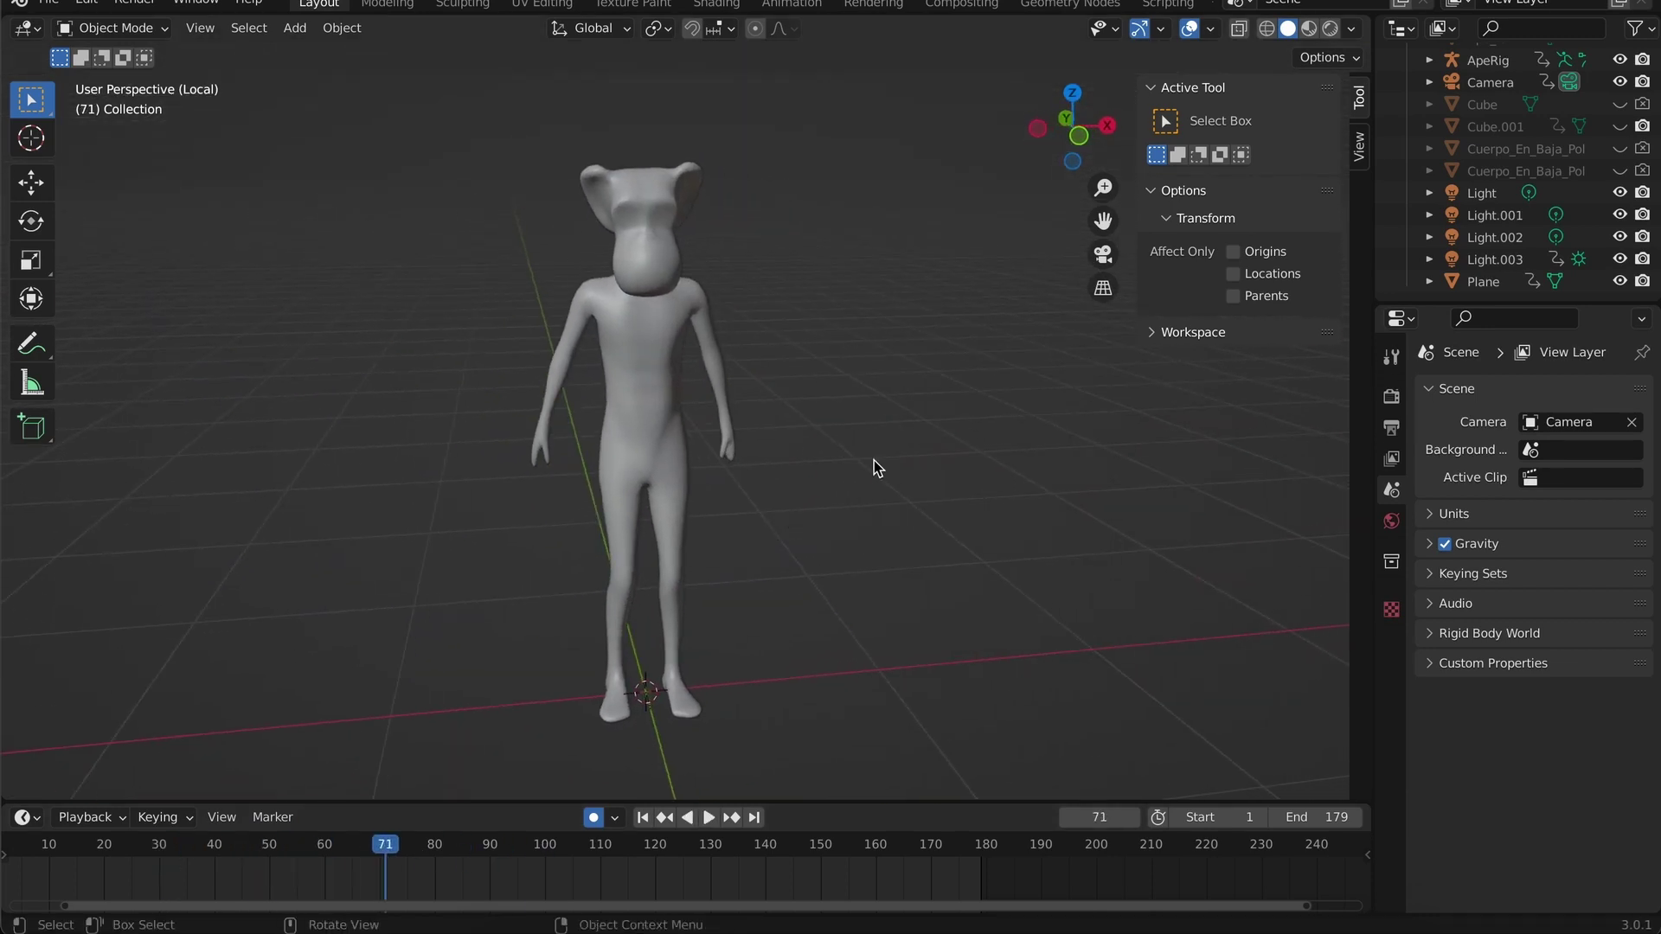
{"action": "left_click", "coordinate": [1329, 29]}
{"action": "left_click_drag", "start_coordinate": [675, 467], "coordinate": [750, 442]}
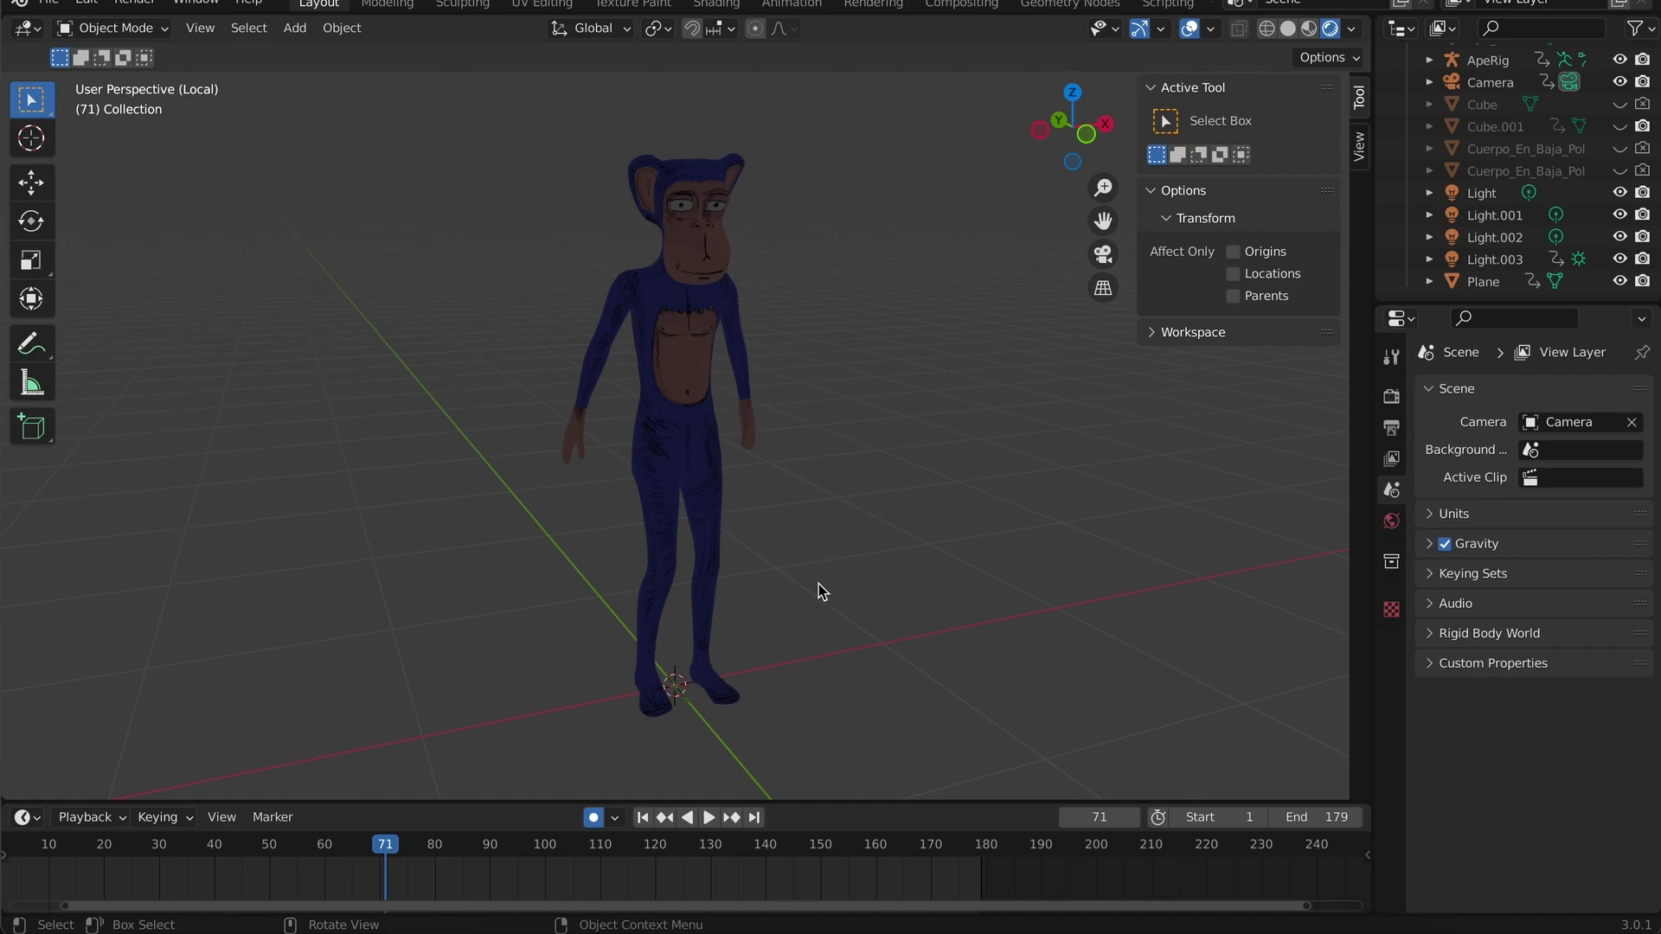
{"action": "left_click", "coordinate": [734, 927]}
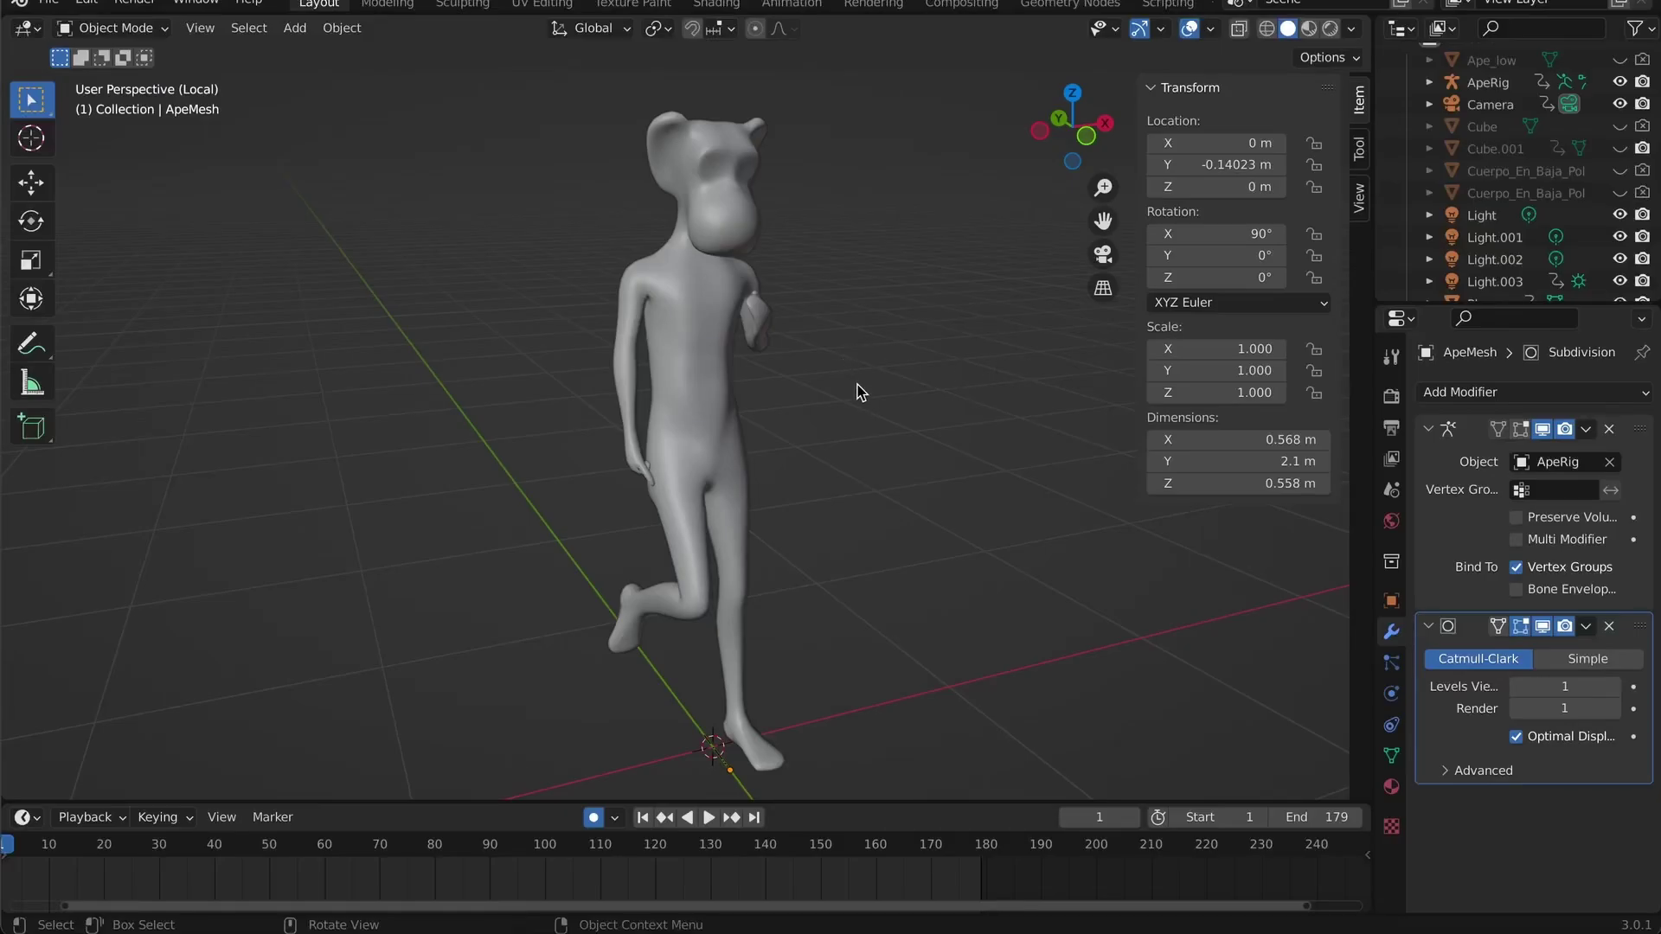
{"action": "left_click_drag", "start_coordinate": [859, 391], "coordinate": [900, 394]}
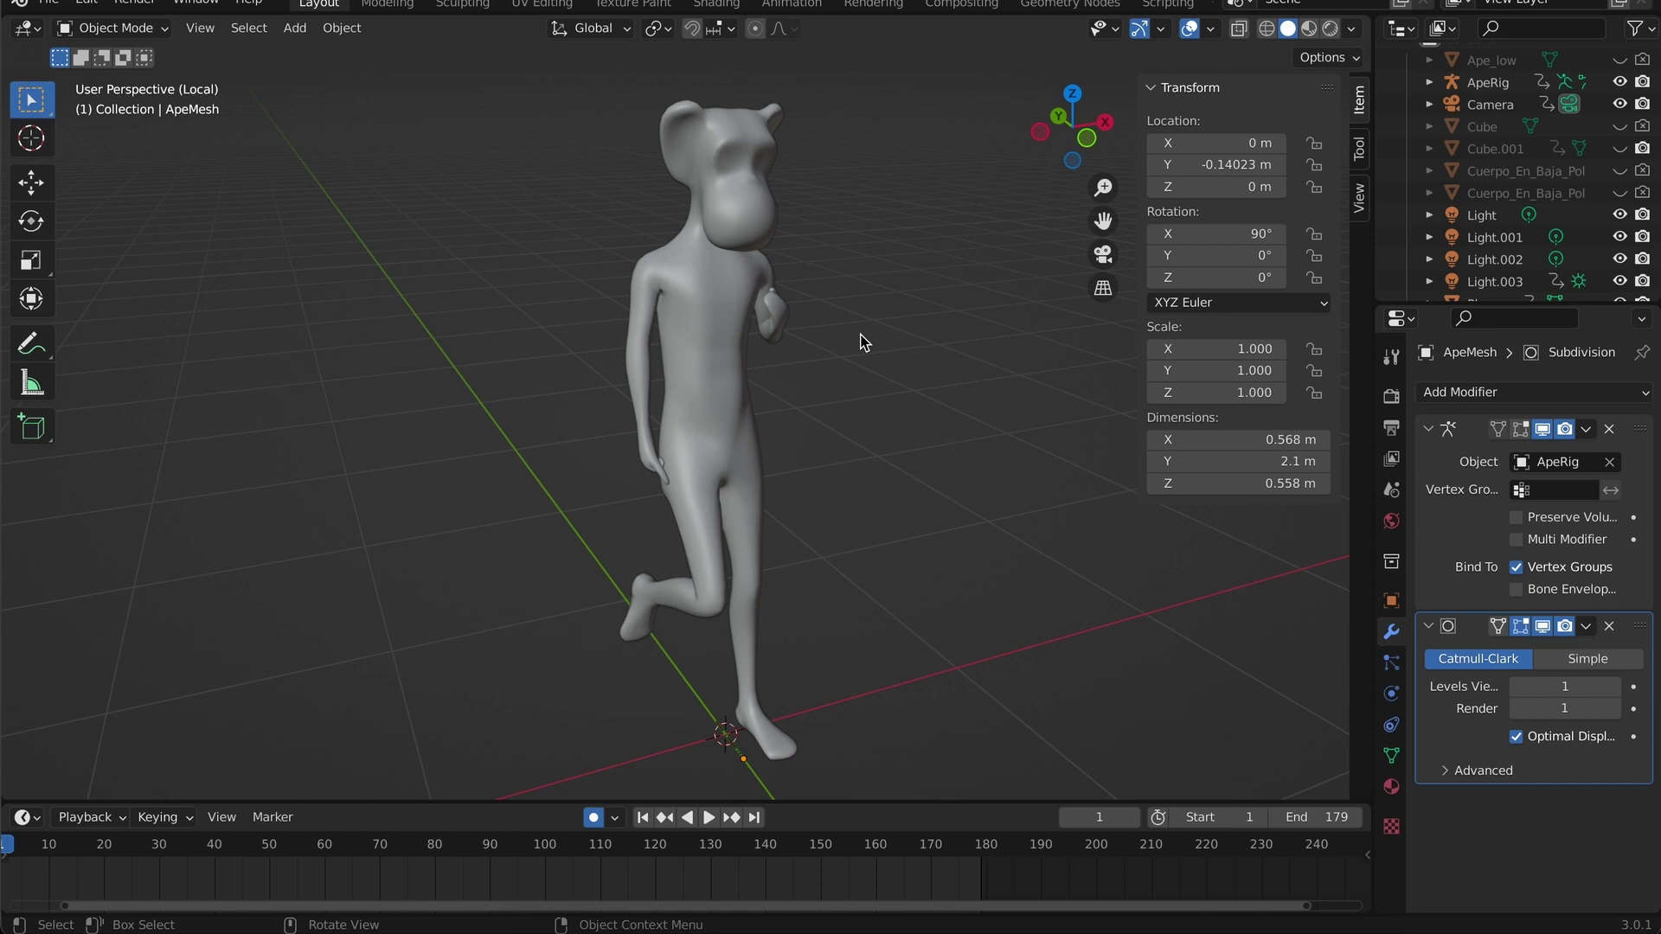
{"action": "scroll", "coordinate": [869, 359], "scroll_direction": "up", "scroll_amount": 2}
{"action": "mouse_move", "coordinate": [864, 345]}
{"action": "left_mouse_down"}
{"action": "mouse_move", "coordinate": [882, 312]}
{"action": "mouse_move", "coordinate": [867, 430]}
{"action": "mouse_move", "coordinate": [884, 397]}
{"action": "mouse_move", "coordinate": [858, 356]}
{"action": "left_mouse_up"}
{"action": "scroll", "coordinate": [863, 350], "scroll_direction": "up", "scroll_amount": 2}
{"action": "left_click_drag", "start_coordinate": [879, 441], "coordinate": [896, 426]}
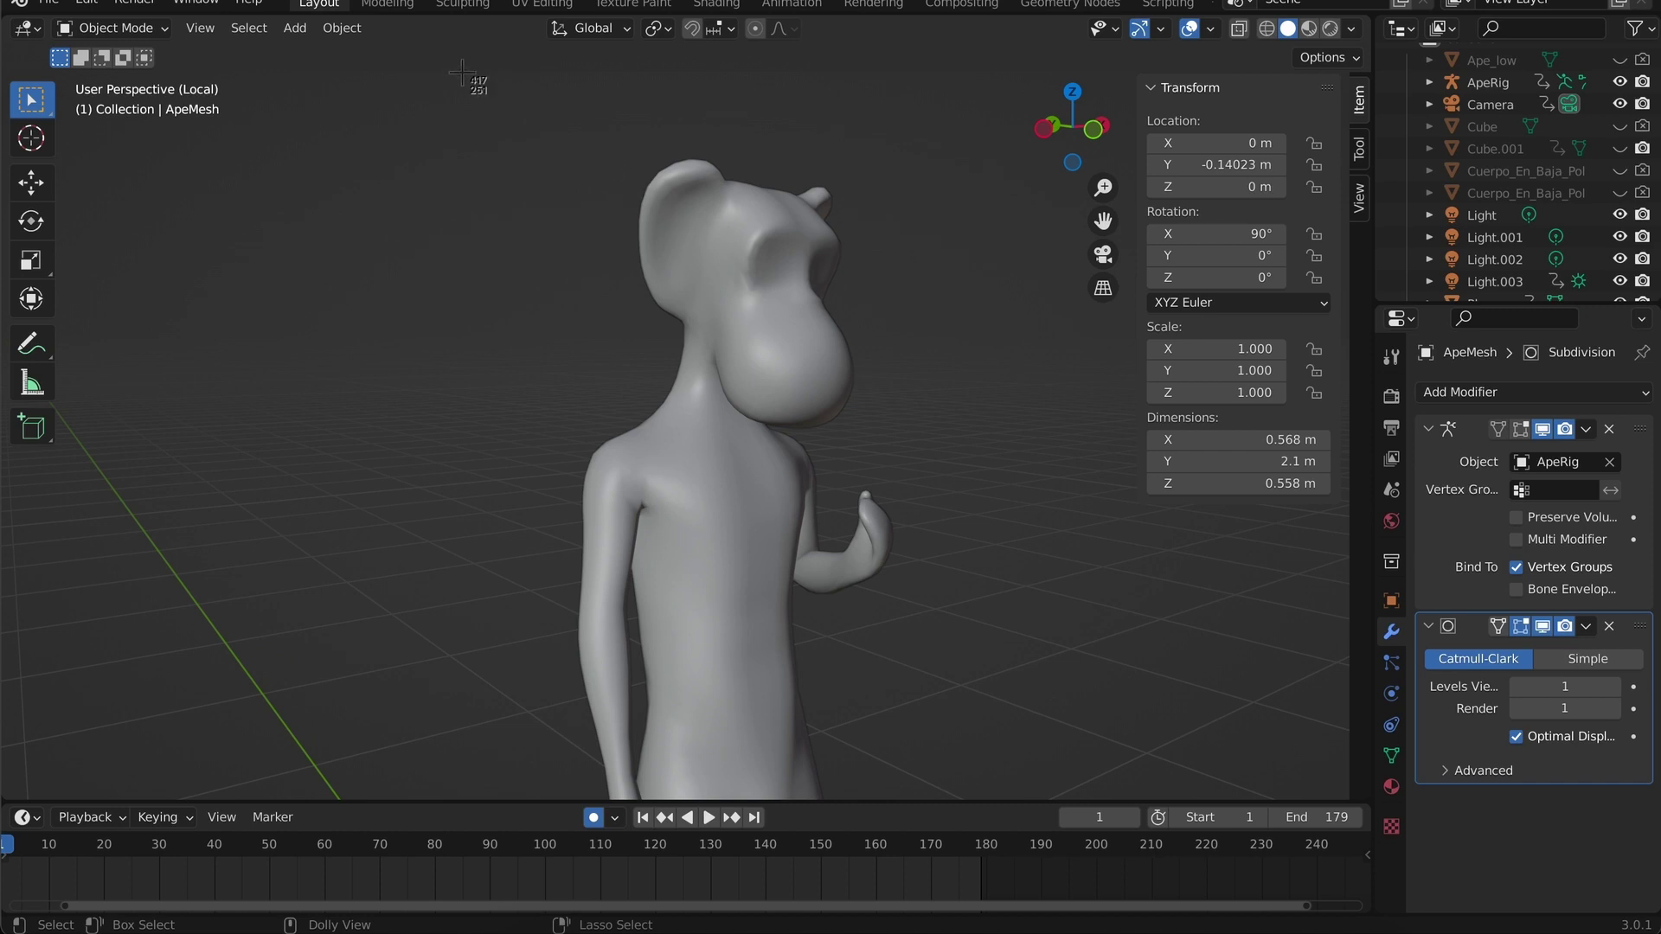
{"action": "left_click_drag", "start_coordinate": [461, 73], "coordinate": [1138, 679]}
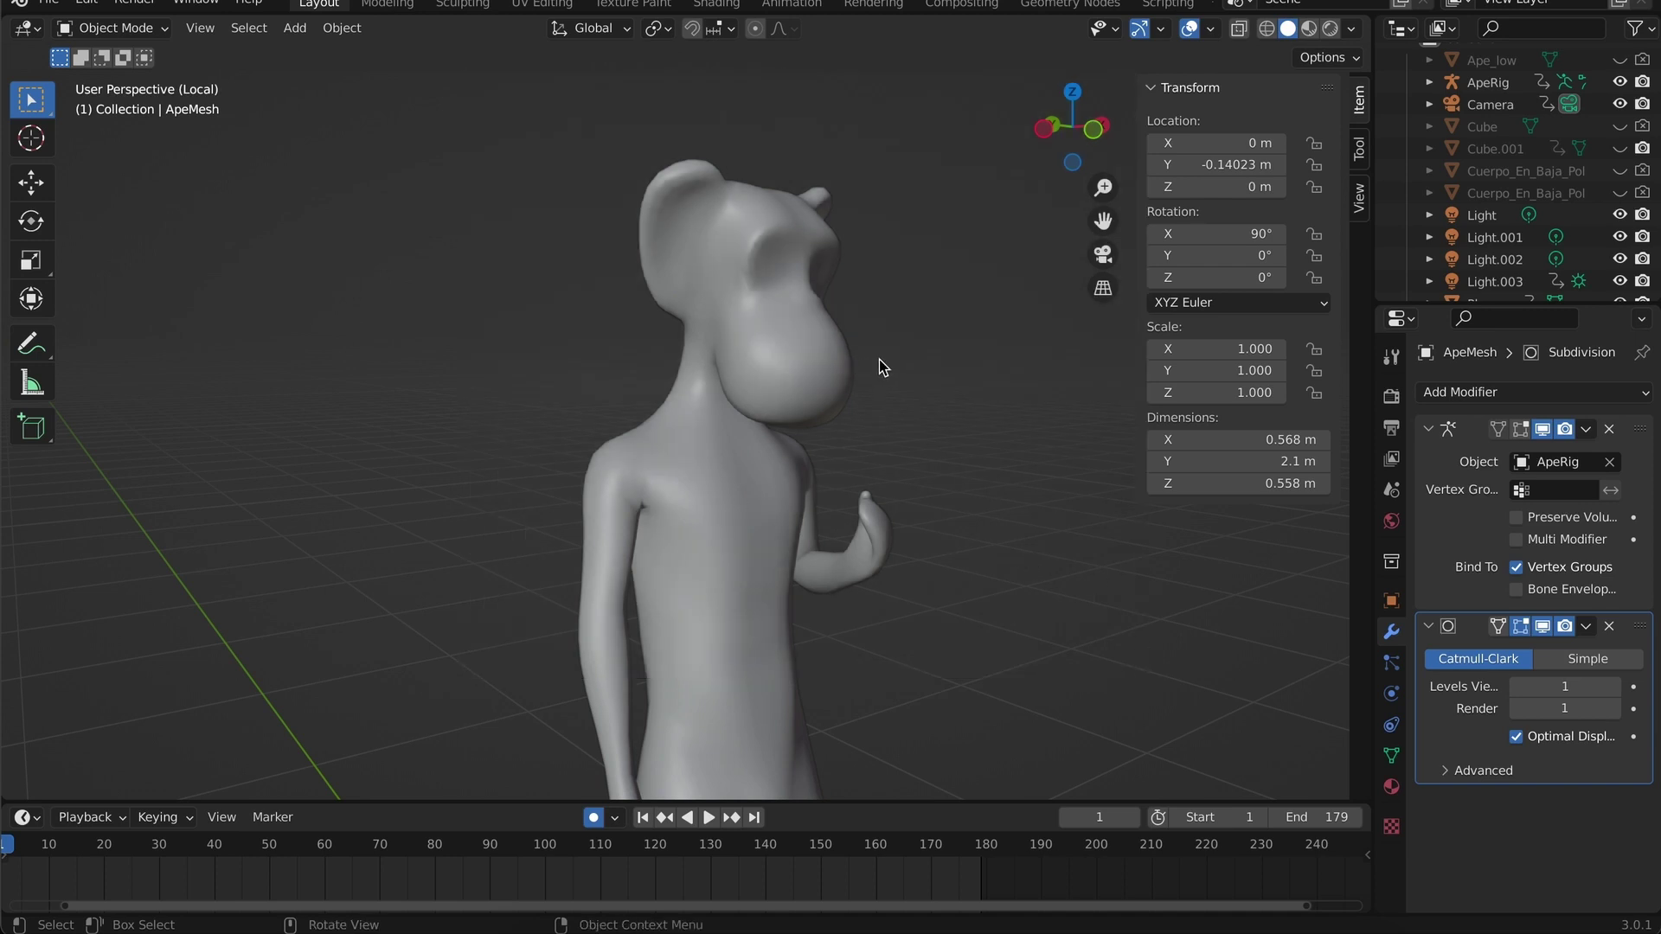
{"action": "mouse_move", "coordinate": [941, 468]}
{"action": "left_mouse_down"}
{"action": "mouse_move", "coordinate": [946, 443]}
{"action": "mouse_move", "coordinate": [947, 531]}
{"action": "mouse_move", "coordinate": [962, 429]}
{"action": "left_mouse_up"}
Compare the ape in grey solid and textured shading, ending in Rendered view
{"action": "left_click", "coordinate": [1330, 29]}
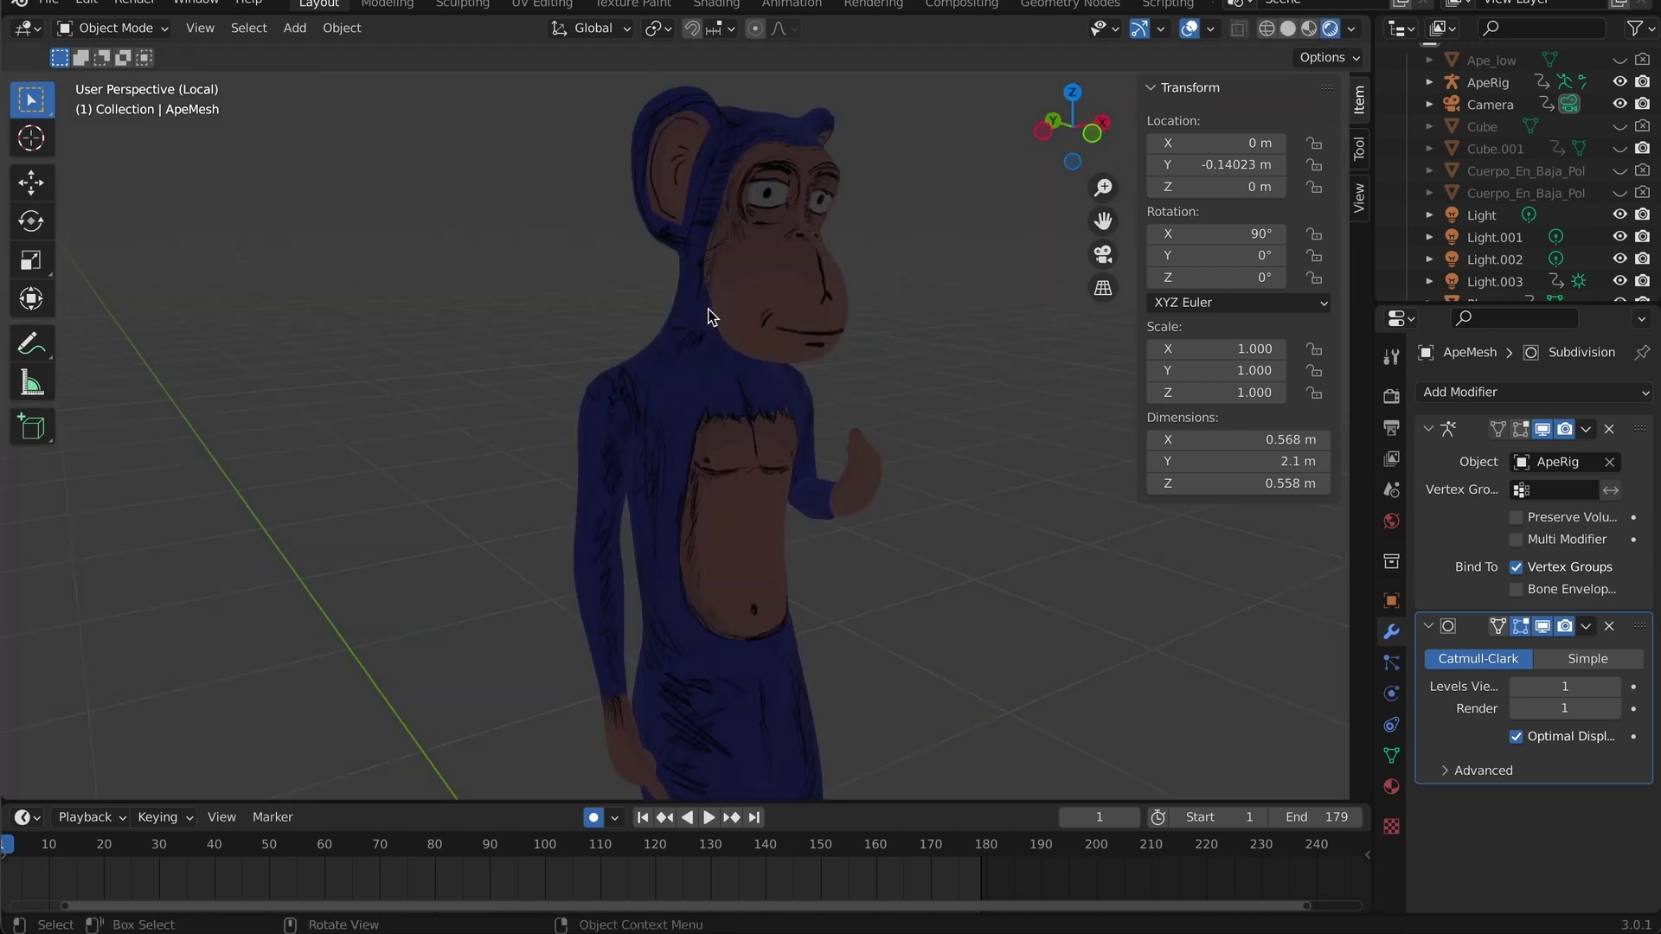
{"action": "left_click", "coordinate": [1288, 29]}
{"action": "scroll", "coordinate": [882, 257], "scroll_direction": "down", "scroll_amount": 5}
{"action": "mouse_move", "coordinate": [856, 448]}
{"action": "left_mouse_down"}
{"action": "mouse_move", "coordinate": [863, 356]}
{"action": "mouse_move", "coordinate": [905, 371]}
{"action": "mouse_move", "coordinate": [905, 407]}
{"action": "left_mouse_up"}
{"action": "scroll", "coordinate": [837, 352], "scroll_direction": "up", "scroll_amount": 3}
{"action": "left_click", "coordinate": [1330, 29]}
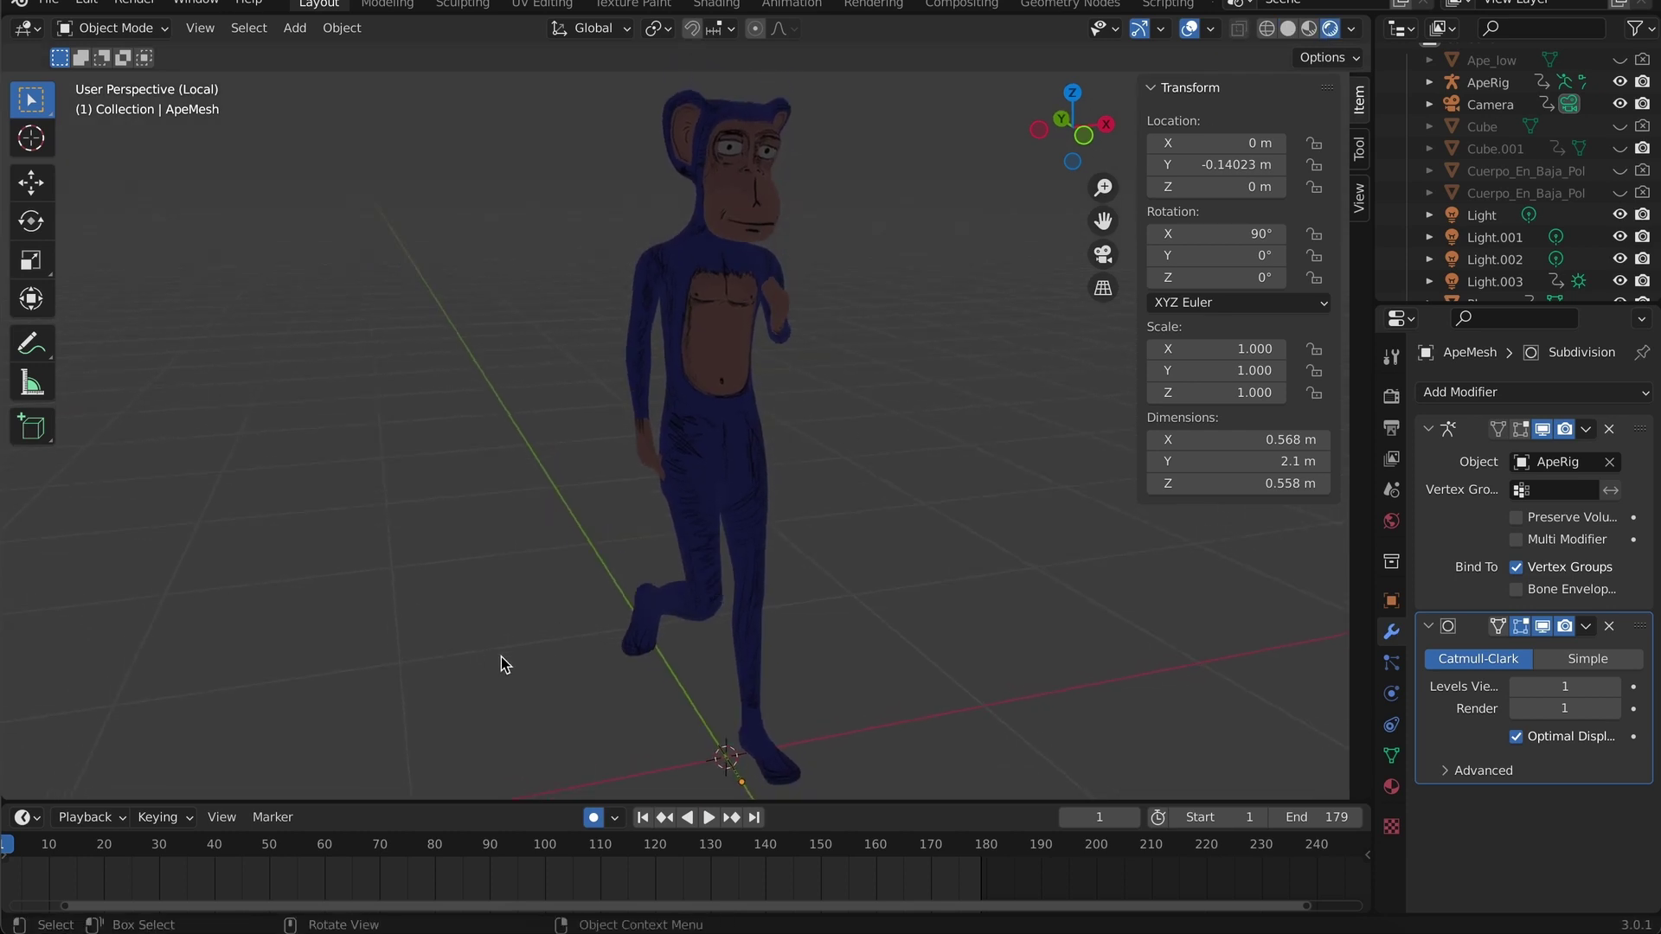
Select the ape mesh, play its animation, and reset it to frame 1
{"action": "left_click", "coordinate": [774, 417]}
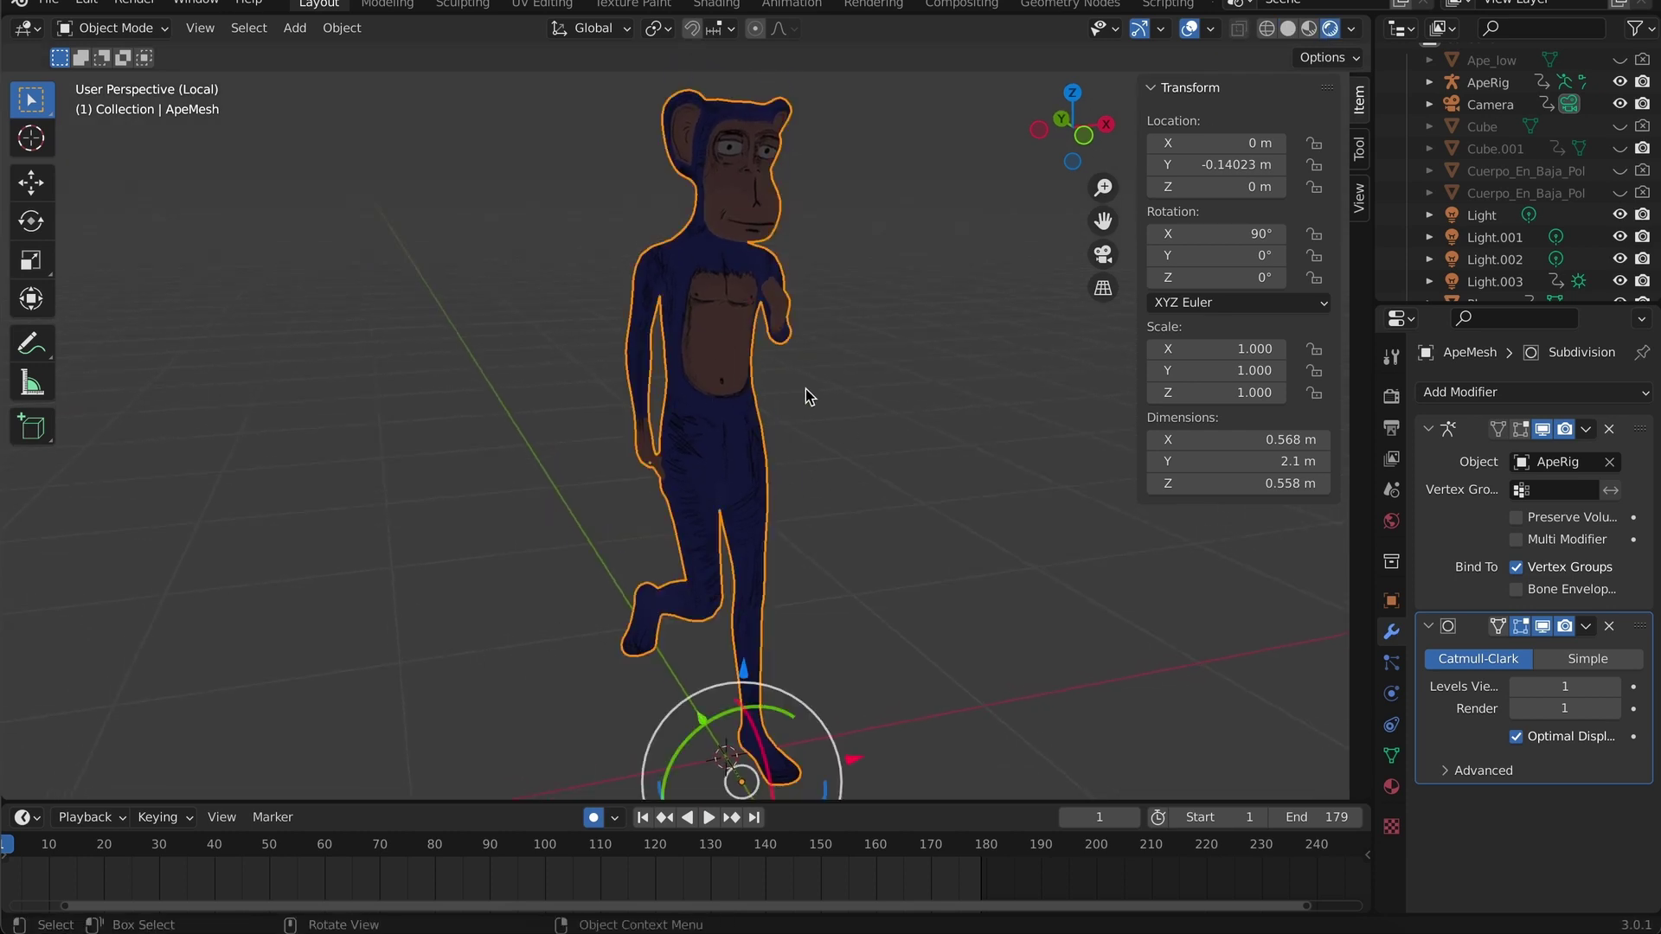
{"action": "key", "text": "space"}
{"action": "key", "text": "shift+Left"}
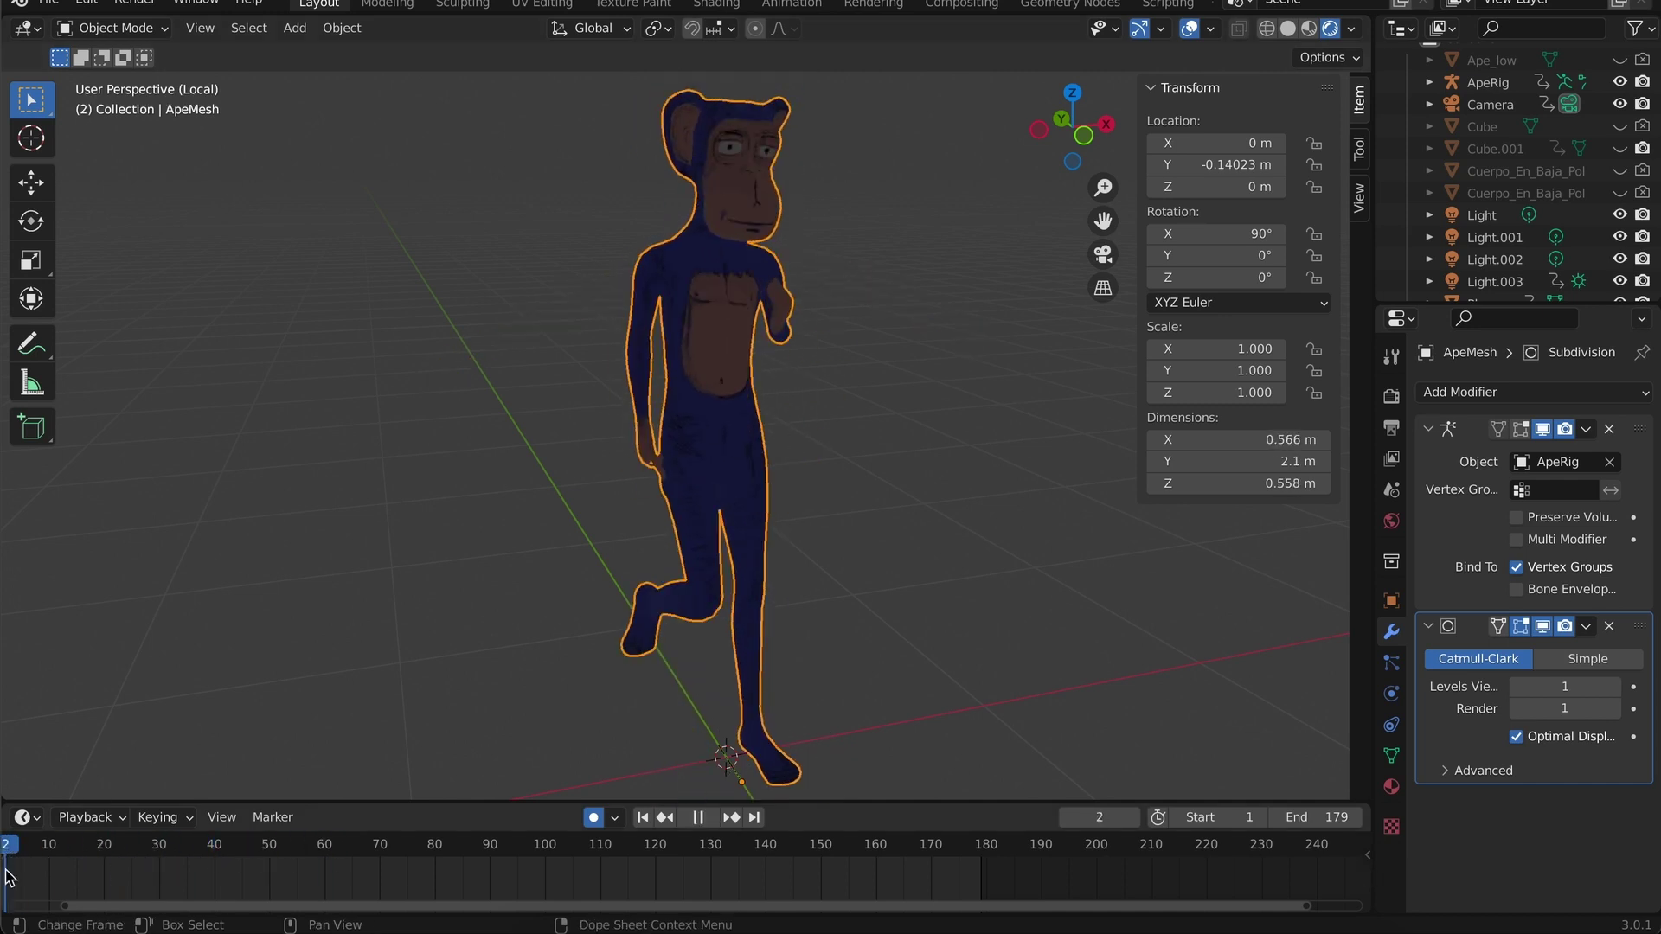
{"action": "key", "text": "Escape"}
{"action": "left_click_drag", "start_coordinate": [986, 411], "coordinate": [919, 435]}
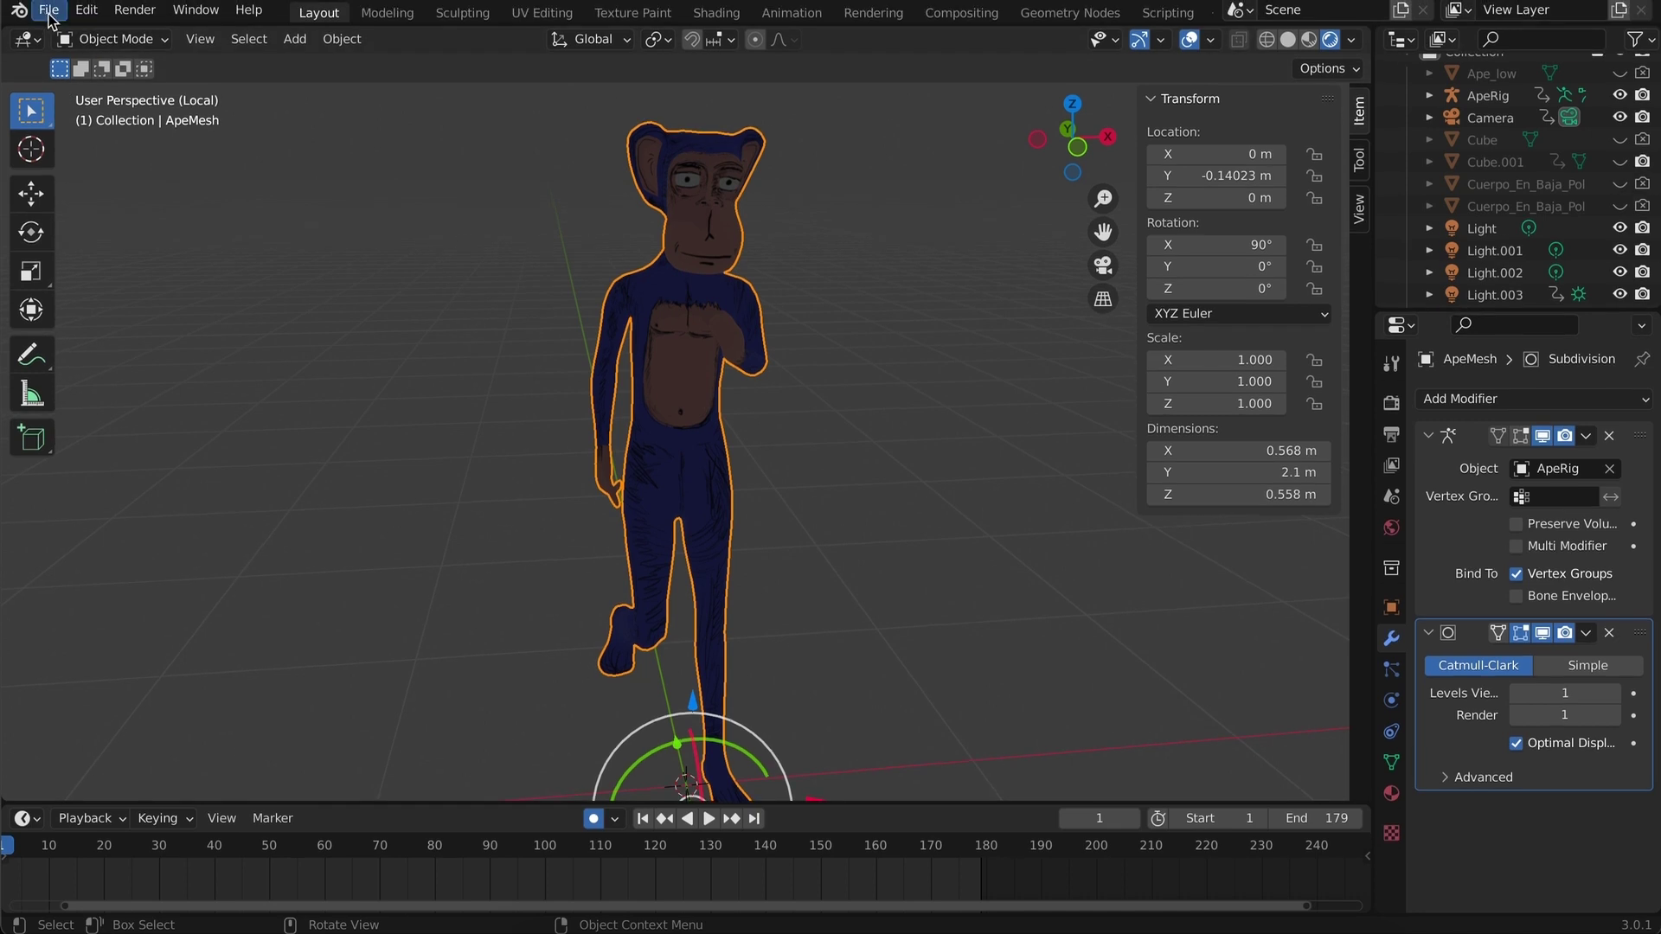
Start a File > Export > glTF 2.0 export targeting the Desktop folder
{"action": "left_click", "coordinate": [50, 10]}
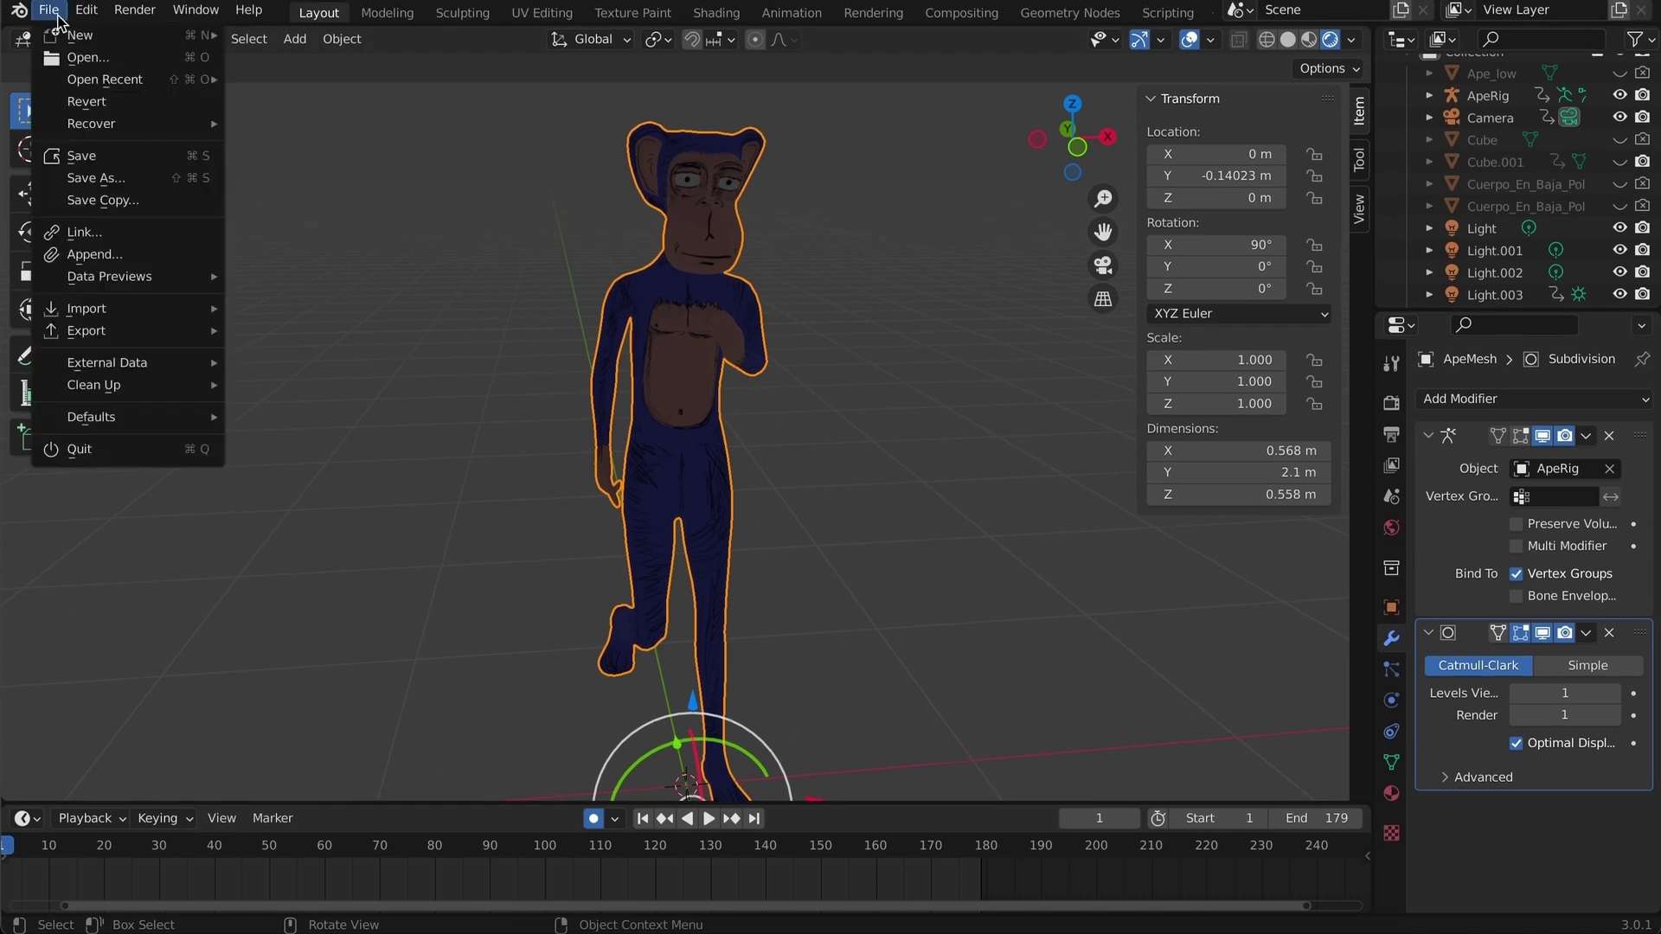
{"action": "mouse_move", "coordinate": [184, 330]}
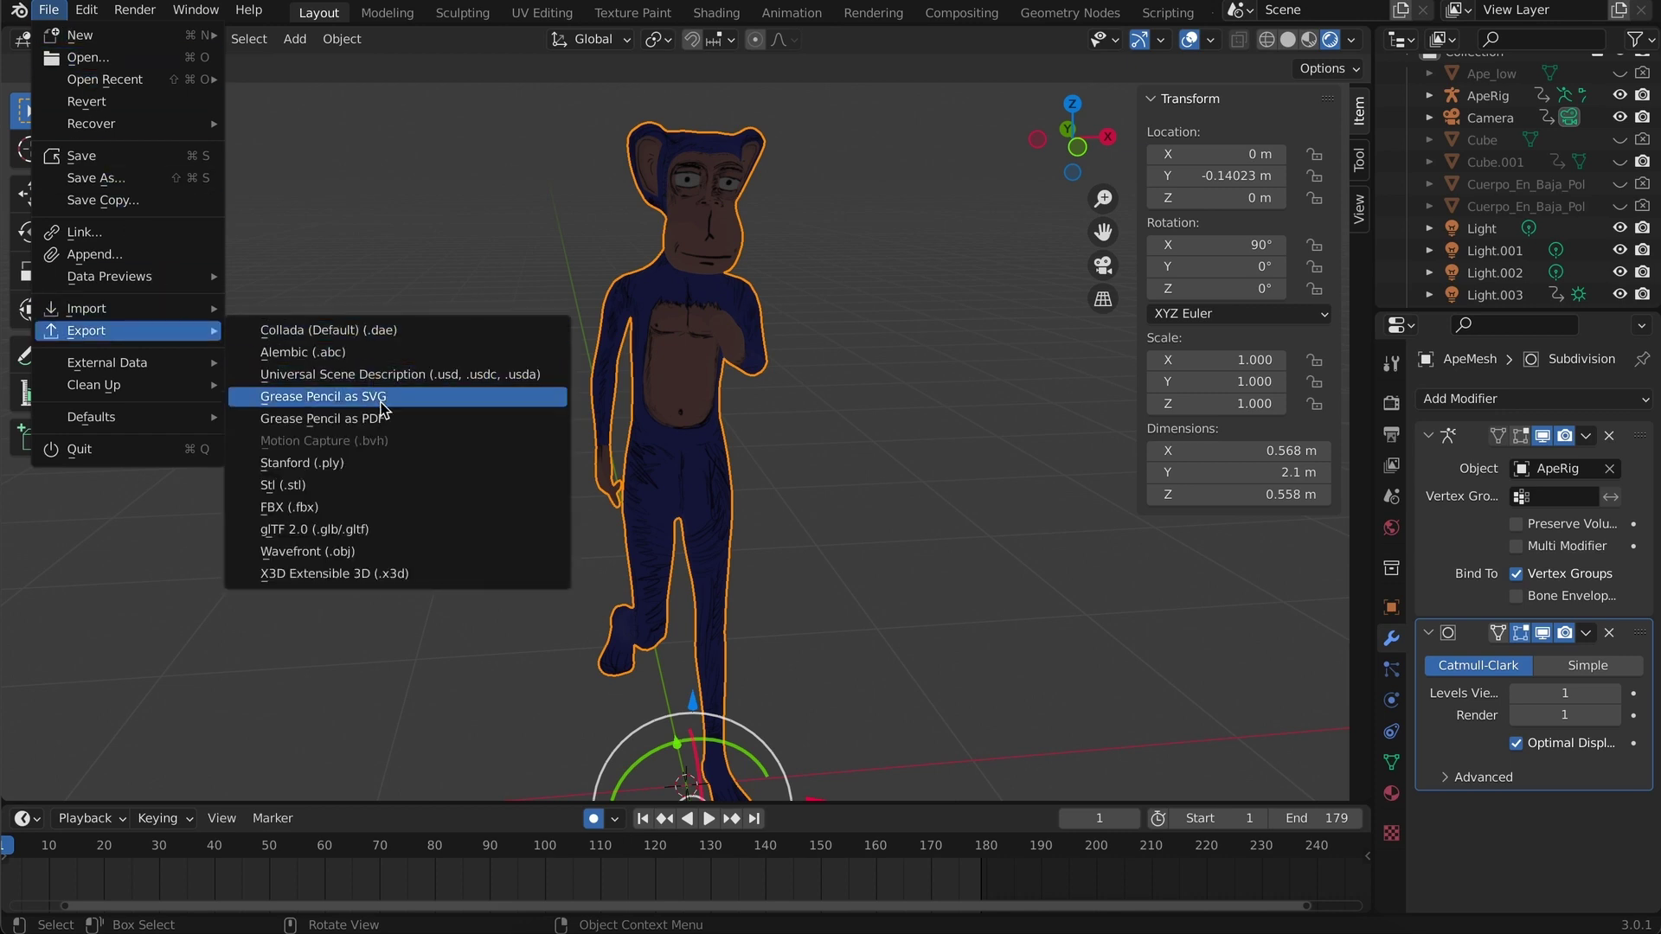
{"action": "left_click", "coordinate": [343, 533]}
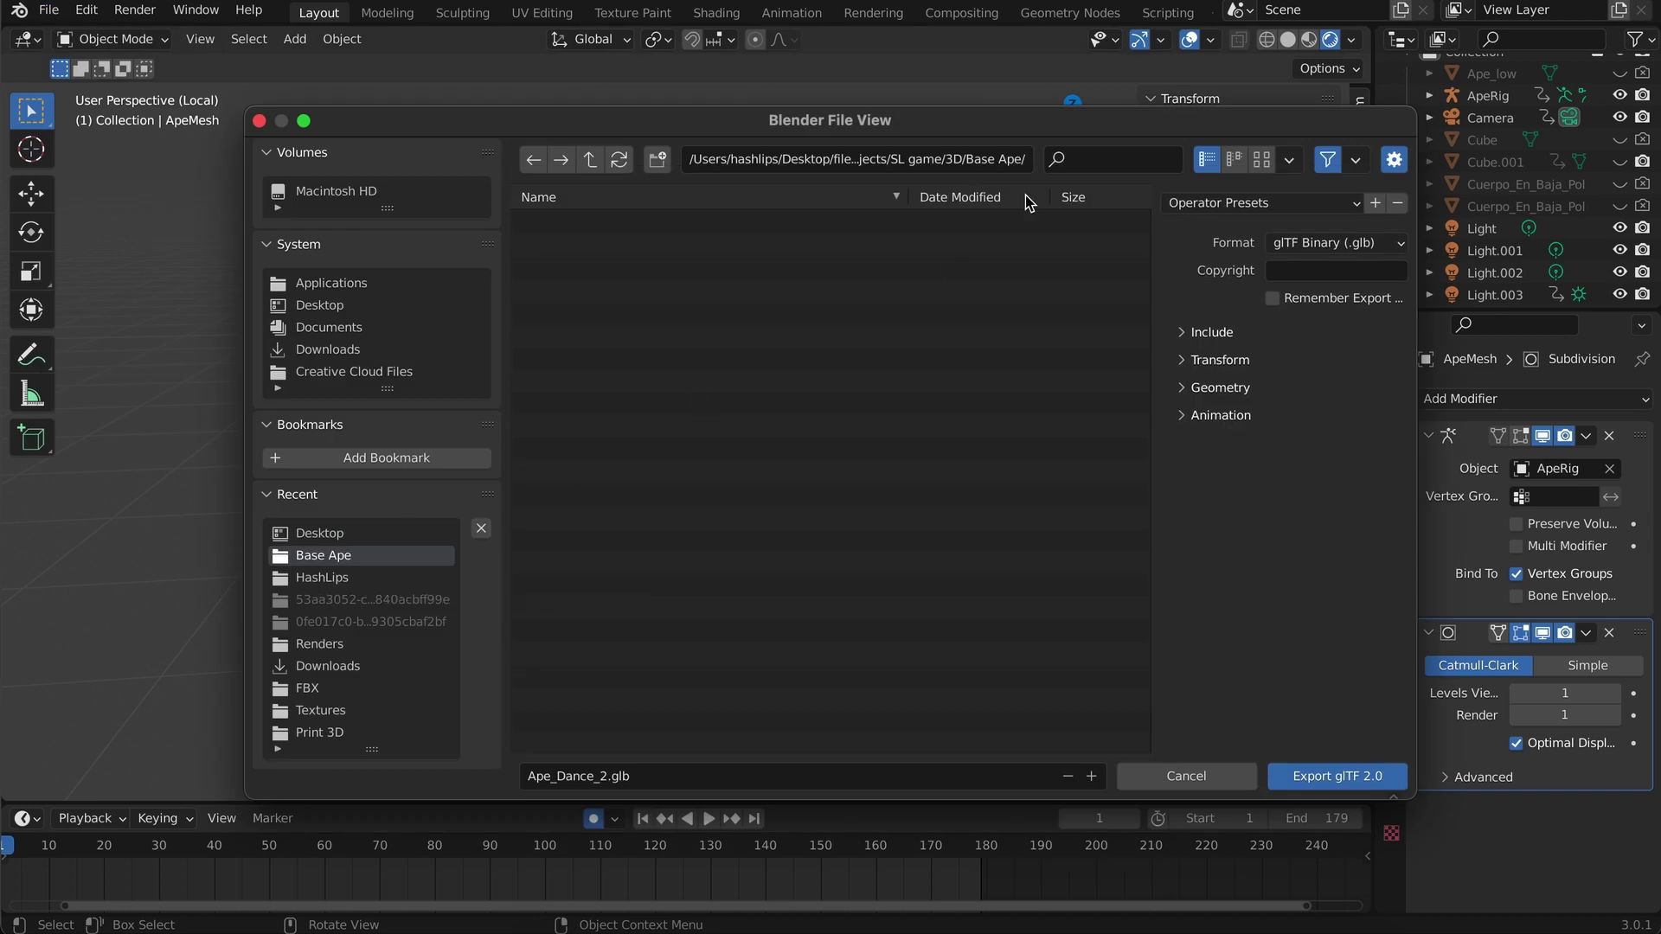
{"action": "left_click_drag", "start_coordinate": [990, 126], "coordinate": [925, 125]}
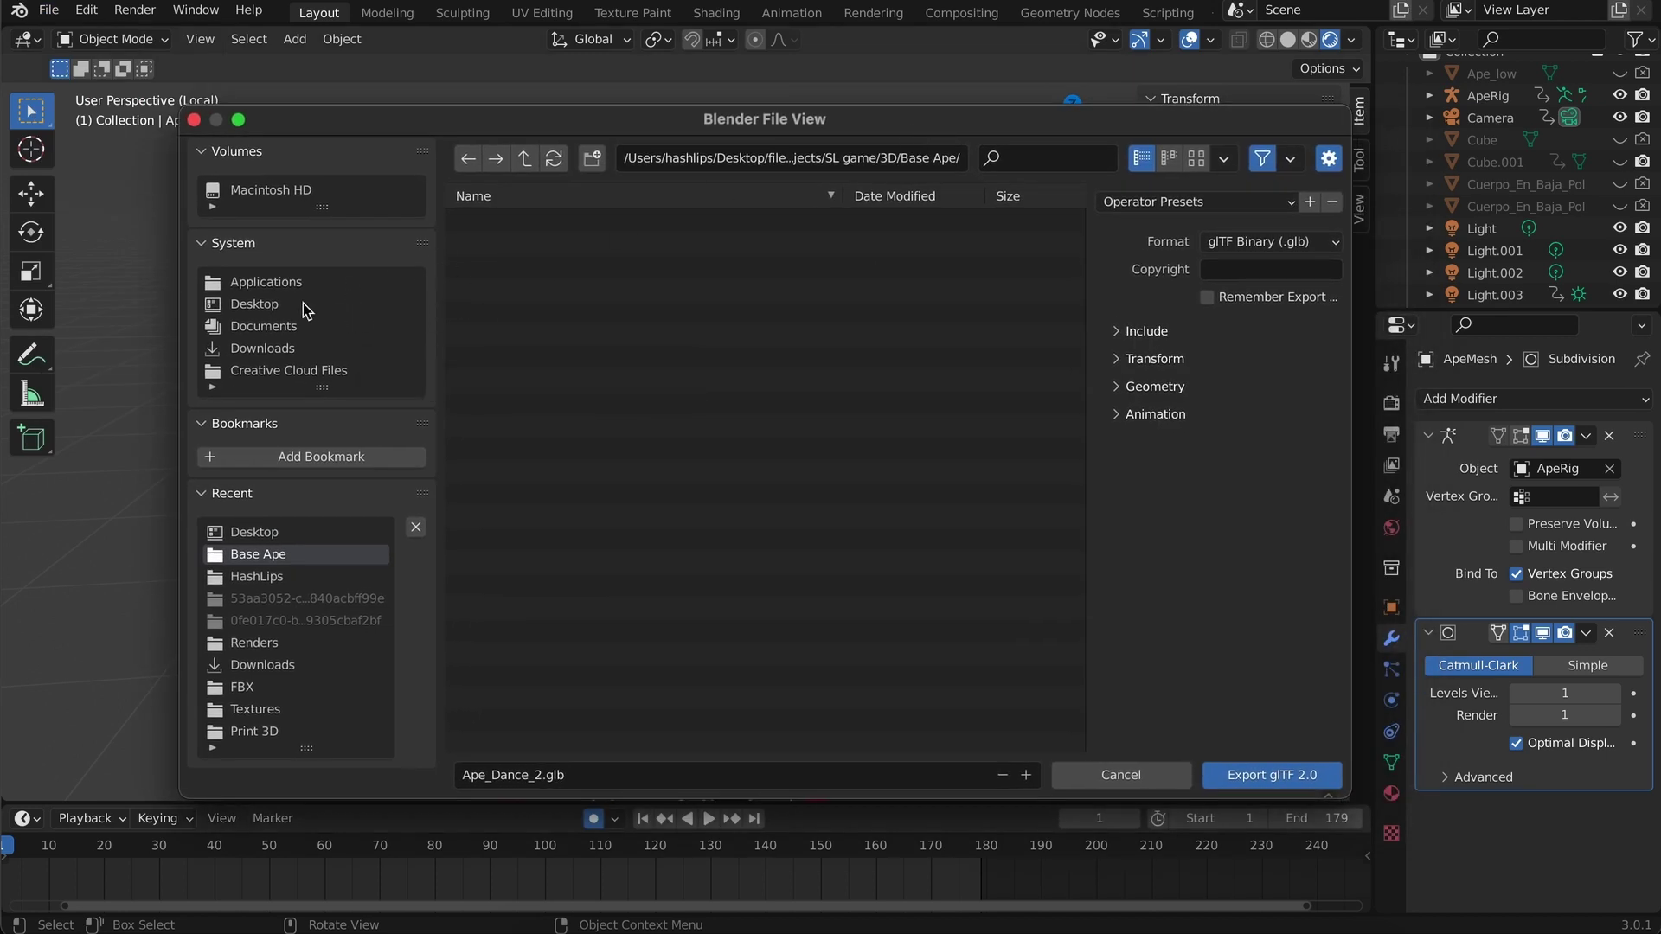
{"action": "left_click", "coordinate": [246, 307]}
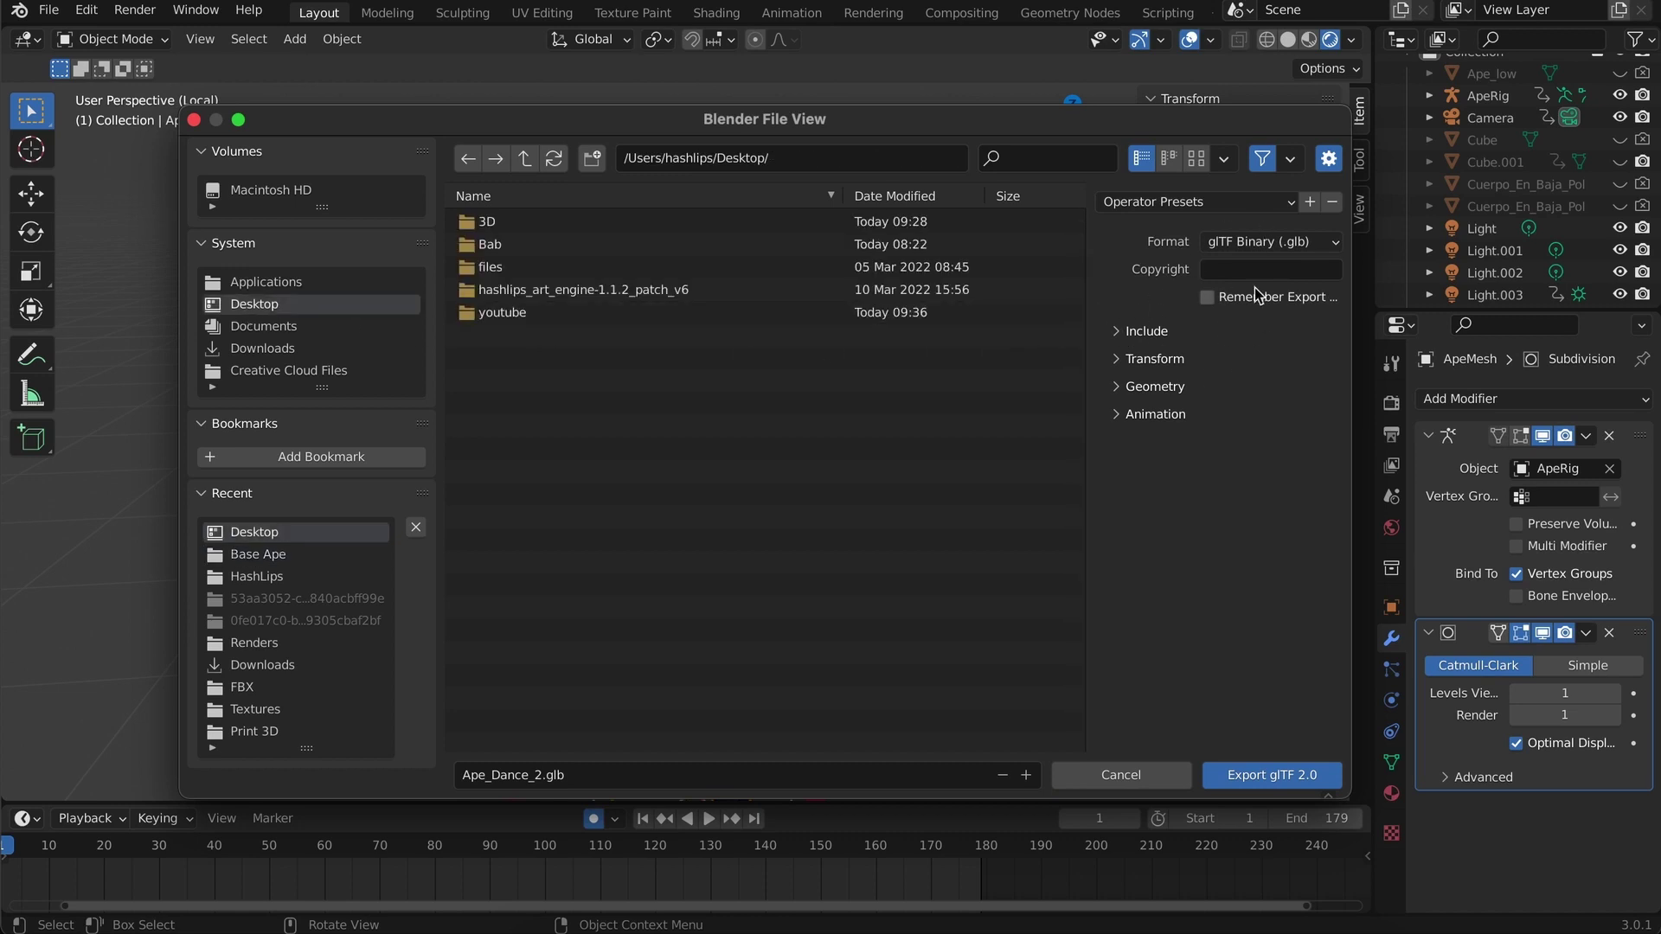
{"action": "left_click_drag", "start_coordinate": [1129, 121], "coordinate": [1104, 117]}
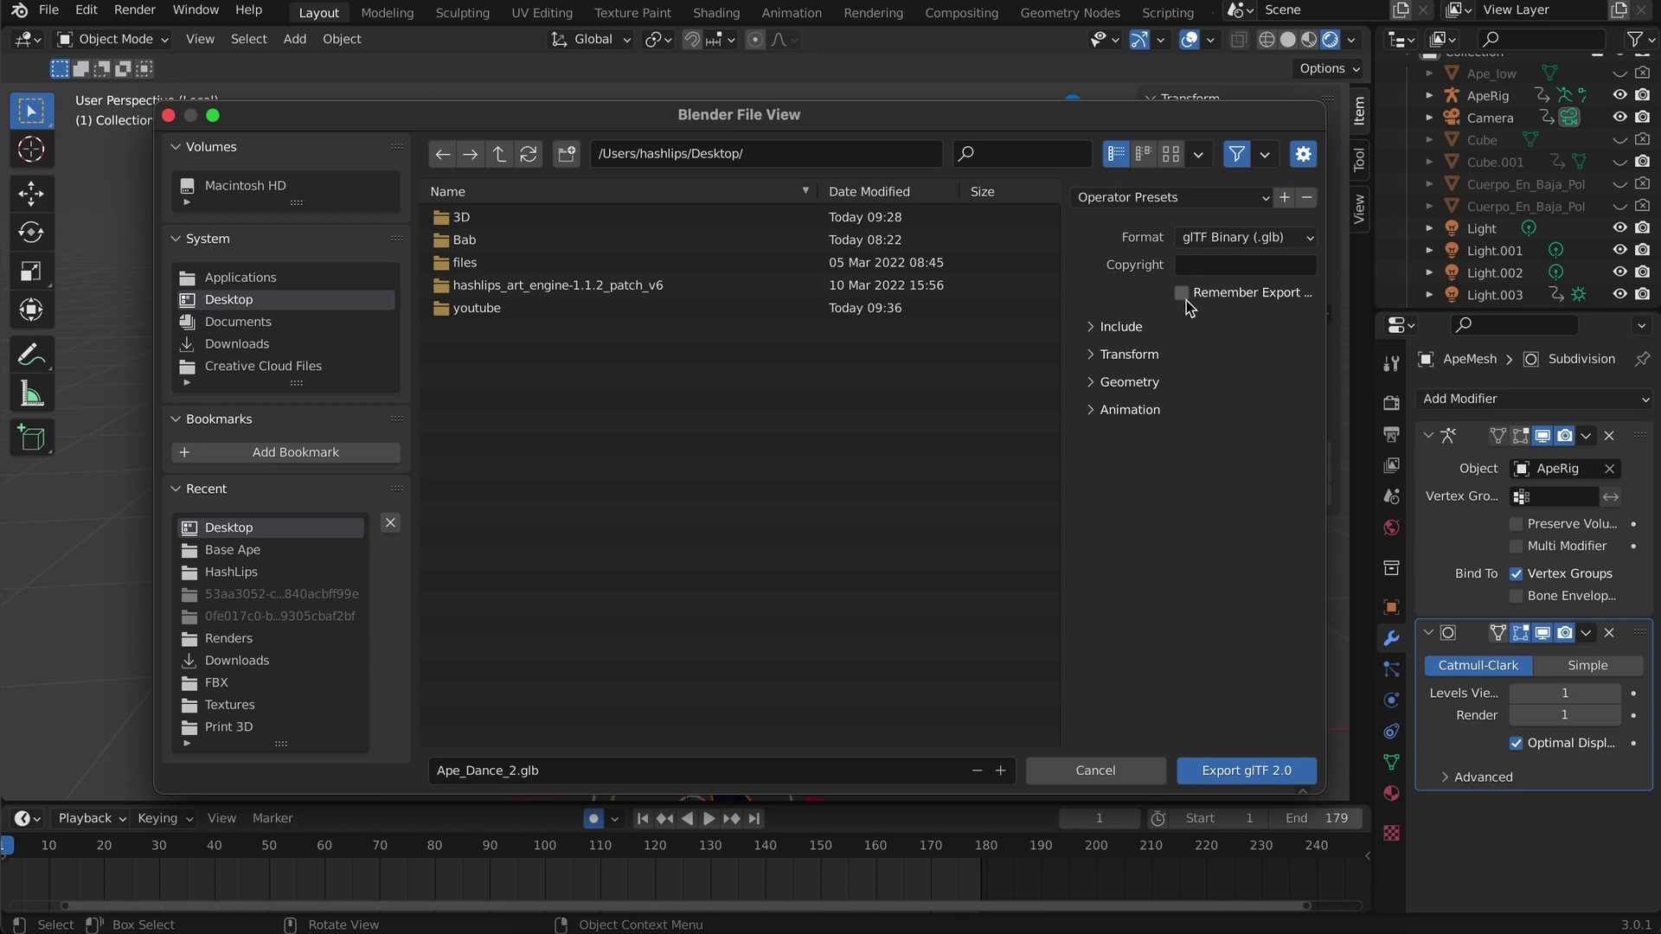
Expand the Include, Transform and Geometry export panels to review their options
{"action": "left_click", "coordinate": [1100, 329]}
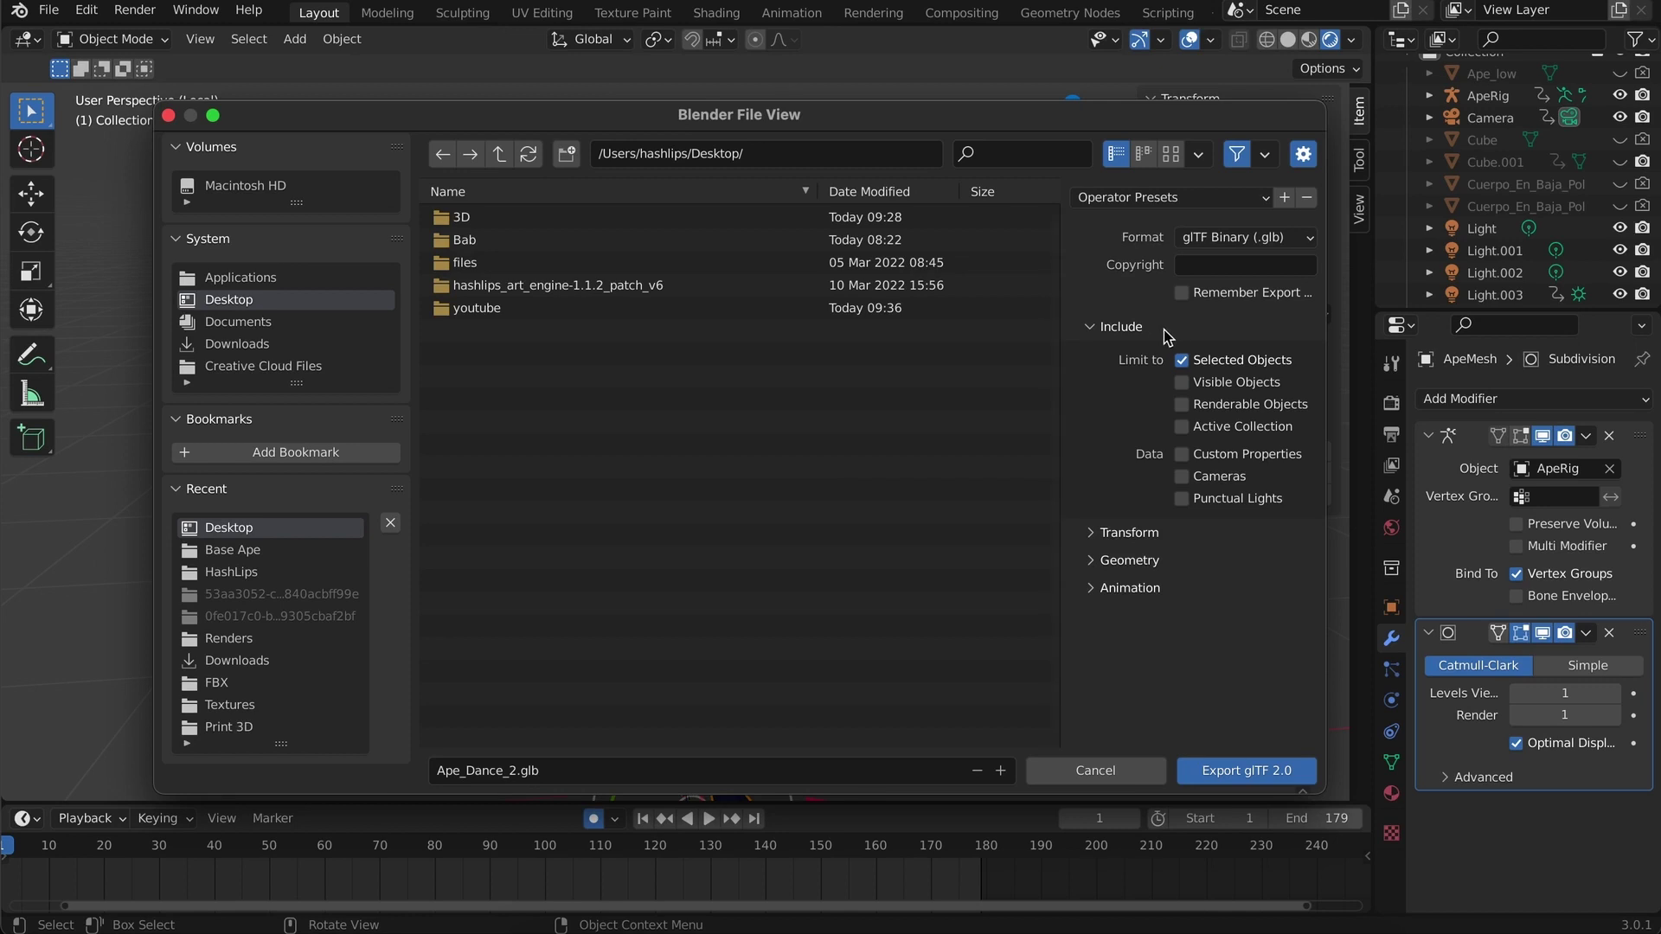
{"action": "left_click", "coordinate": [1119, 533]}
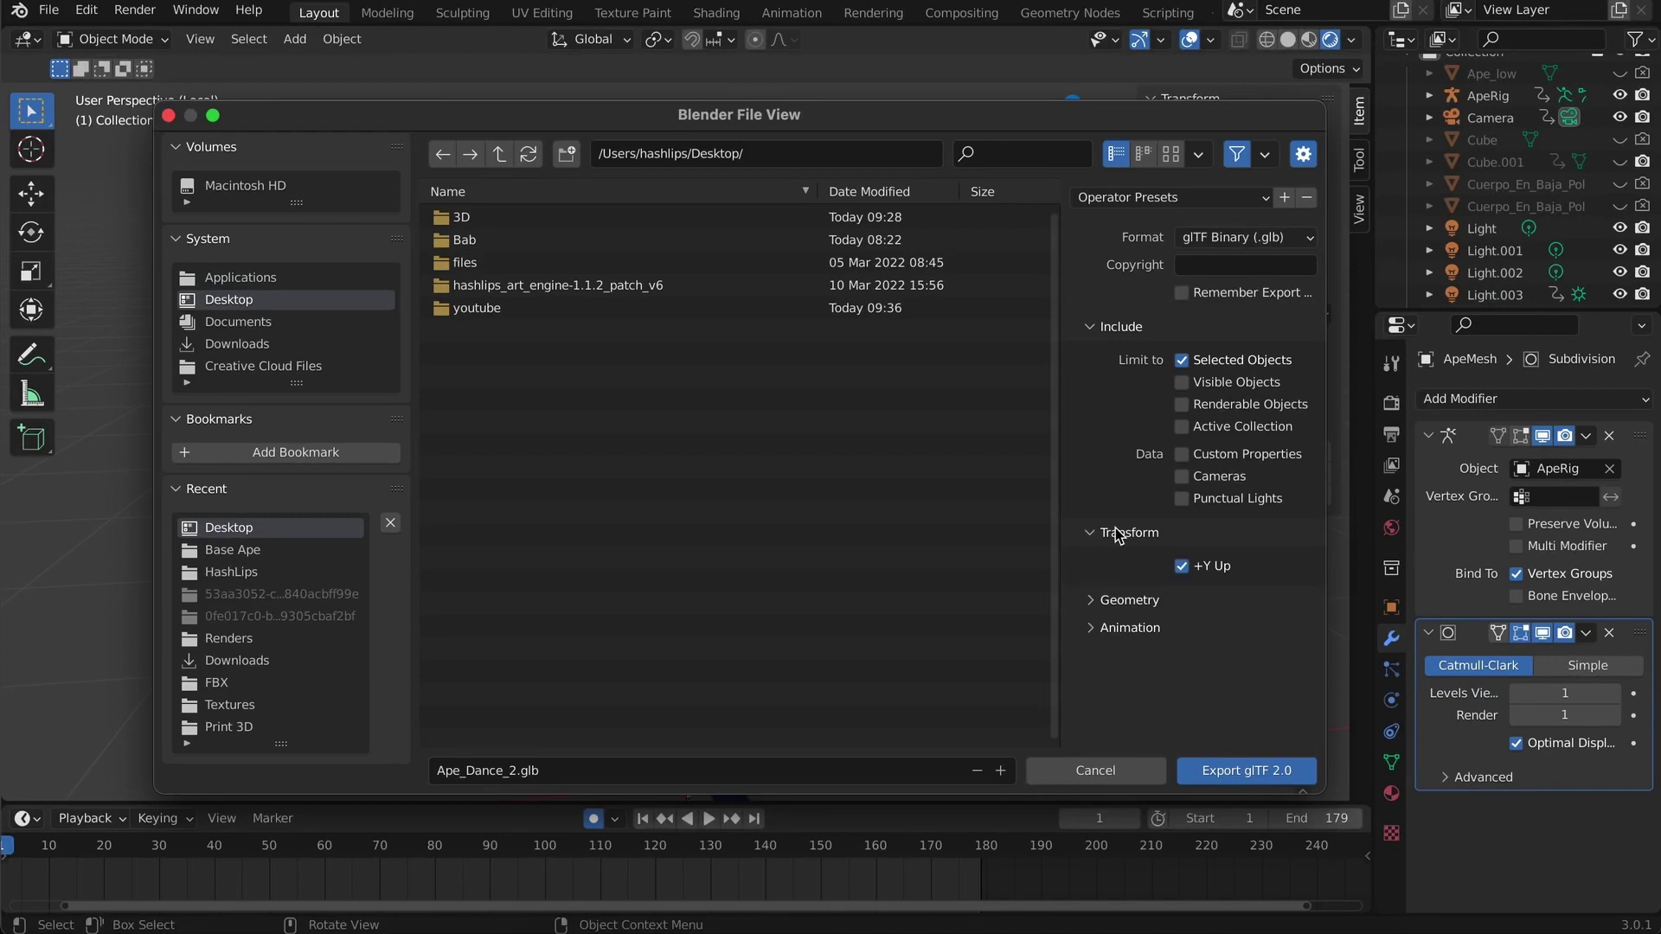
{"action": "left_click", "coordinate": [1145, 603]}
{"action": "scroll", "coordinate": [1157, 595], "scroll_direction": "down", "scroll_amount": 2}
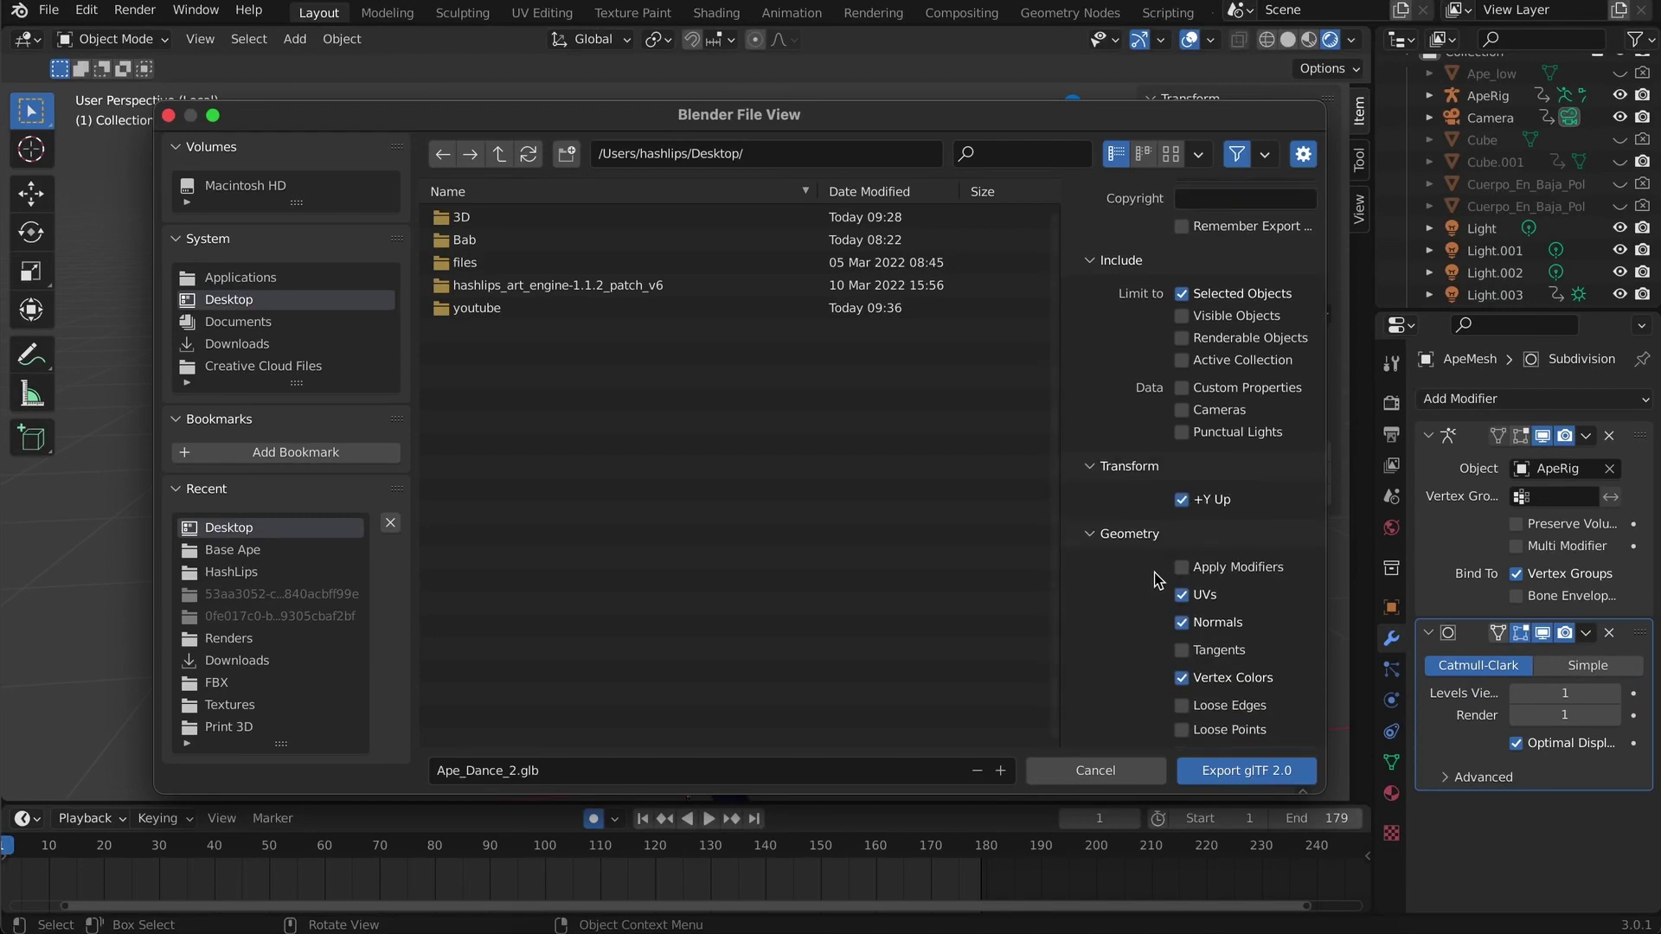
{"action": "scroll", "coordinate": [1157, 578], "scroll_direction": "down", "scroll_amount": 3}
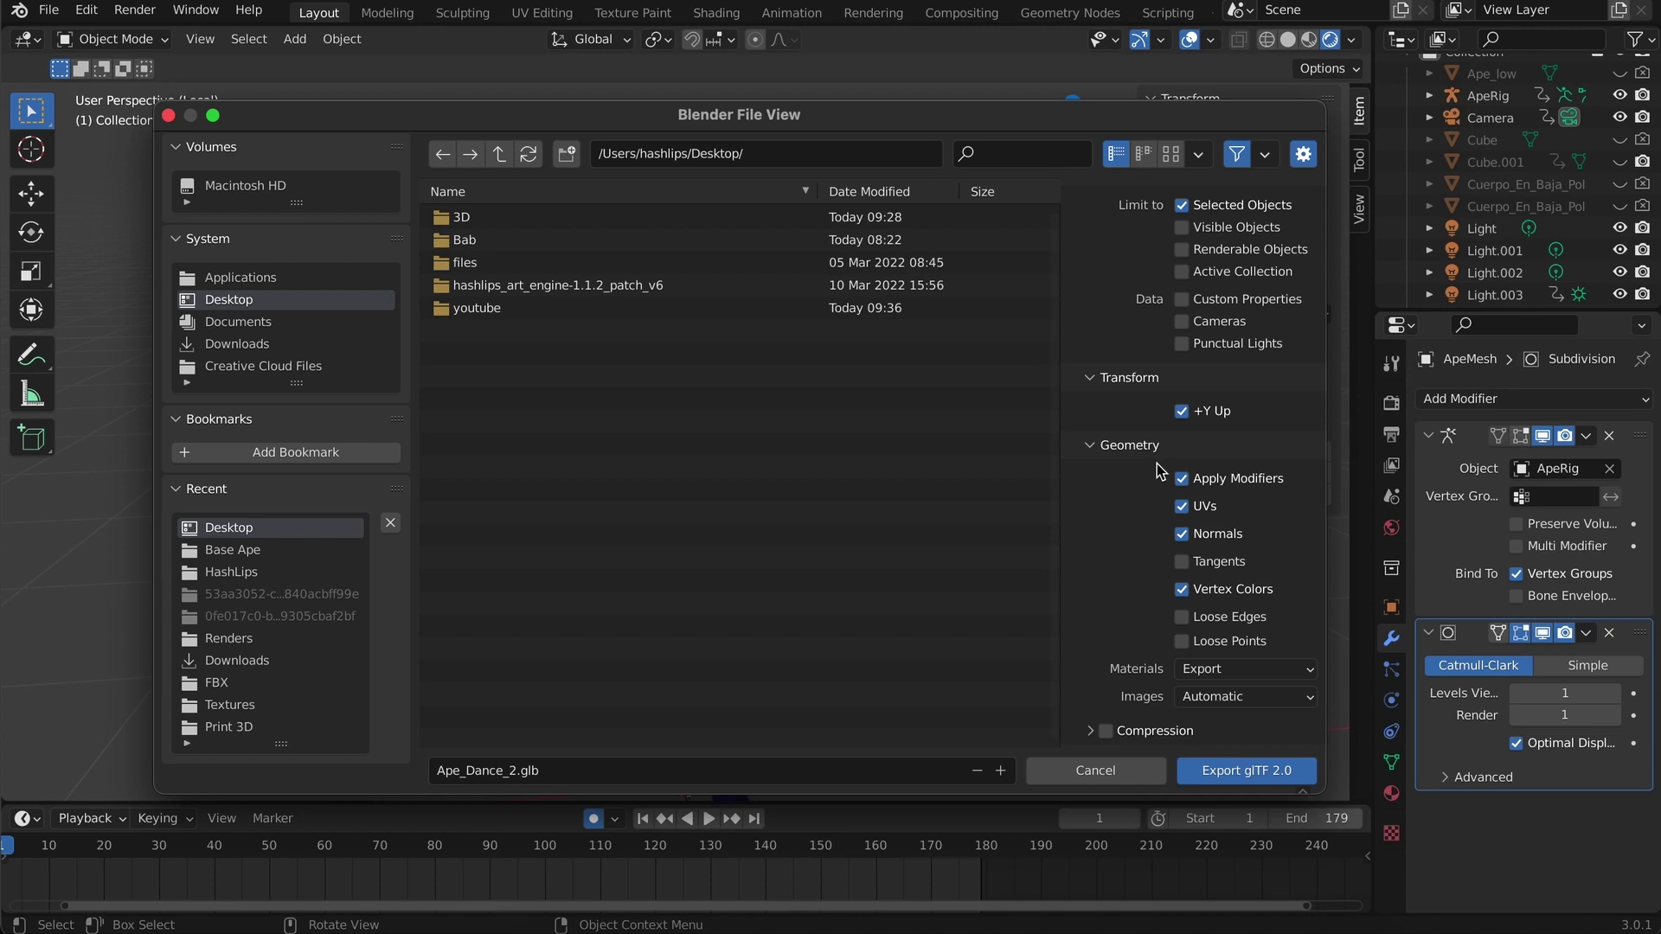
{"action": "scroll", "coordinate": [1162, 472], "scroll_direction": "down", "scroll_amount": 1}
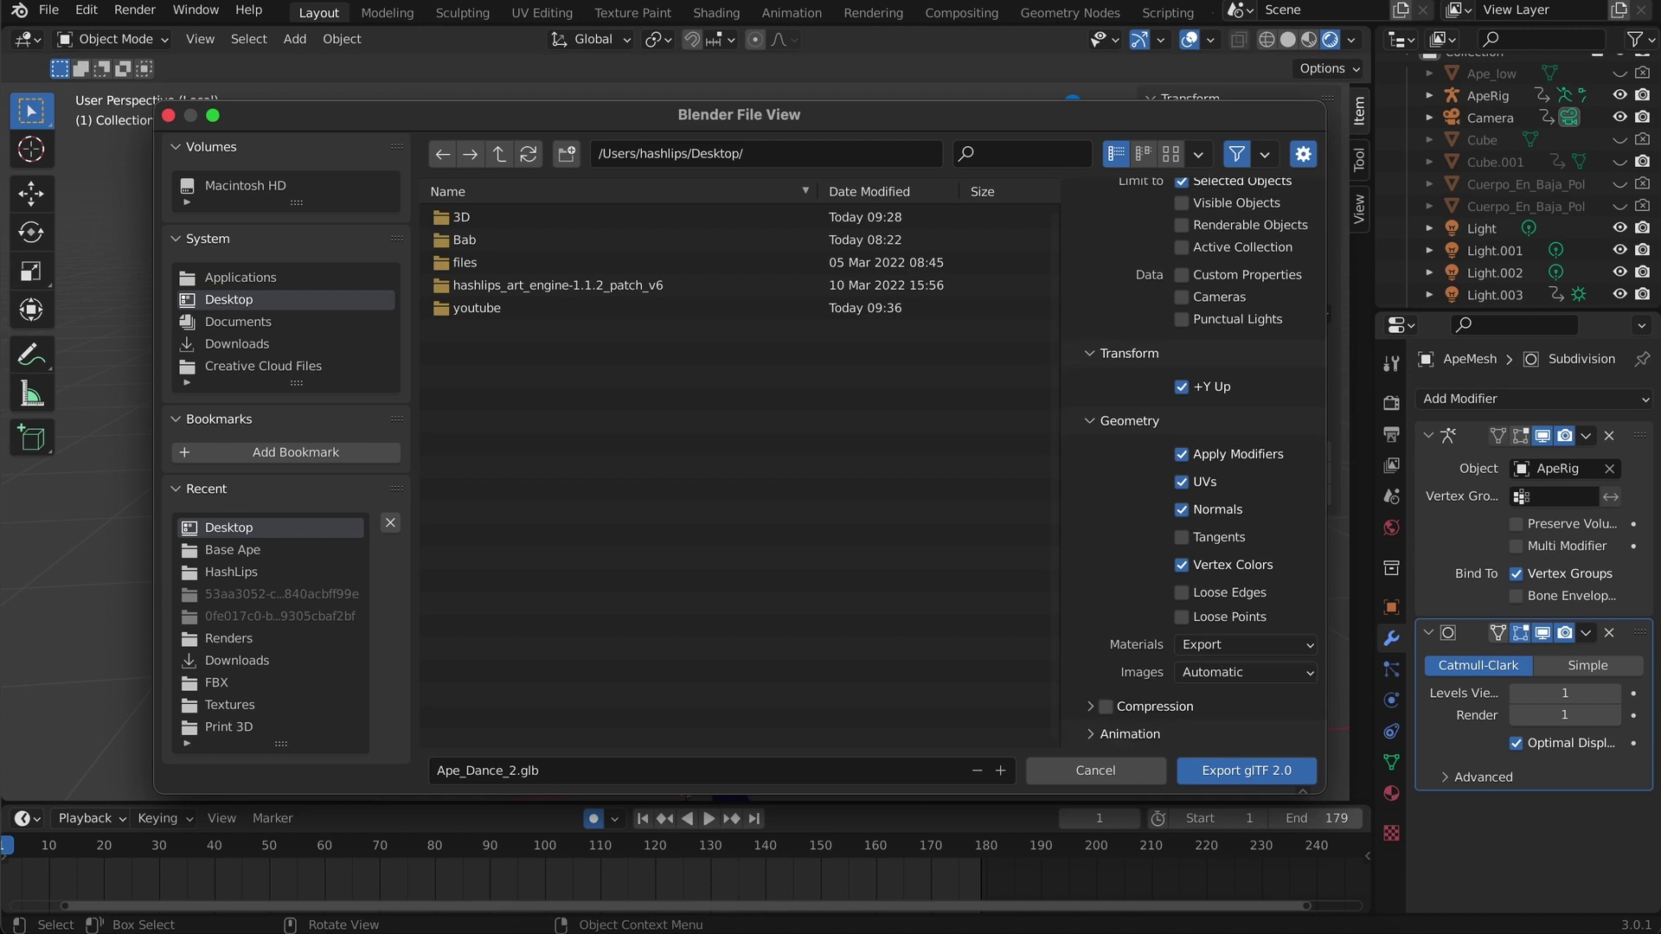
{"action": "left_click", "coordinate": [1125, 426]}
Turn off animation export in the Animation panel, then collapse the panels
{"action": "left_click", "coordinate": [1106, 625]}
{"action": "scroll", "coordinate": [1133, 579], "scroll_direction": "down", "scroll_amount": 1}
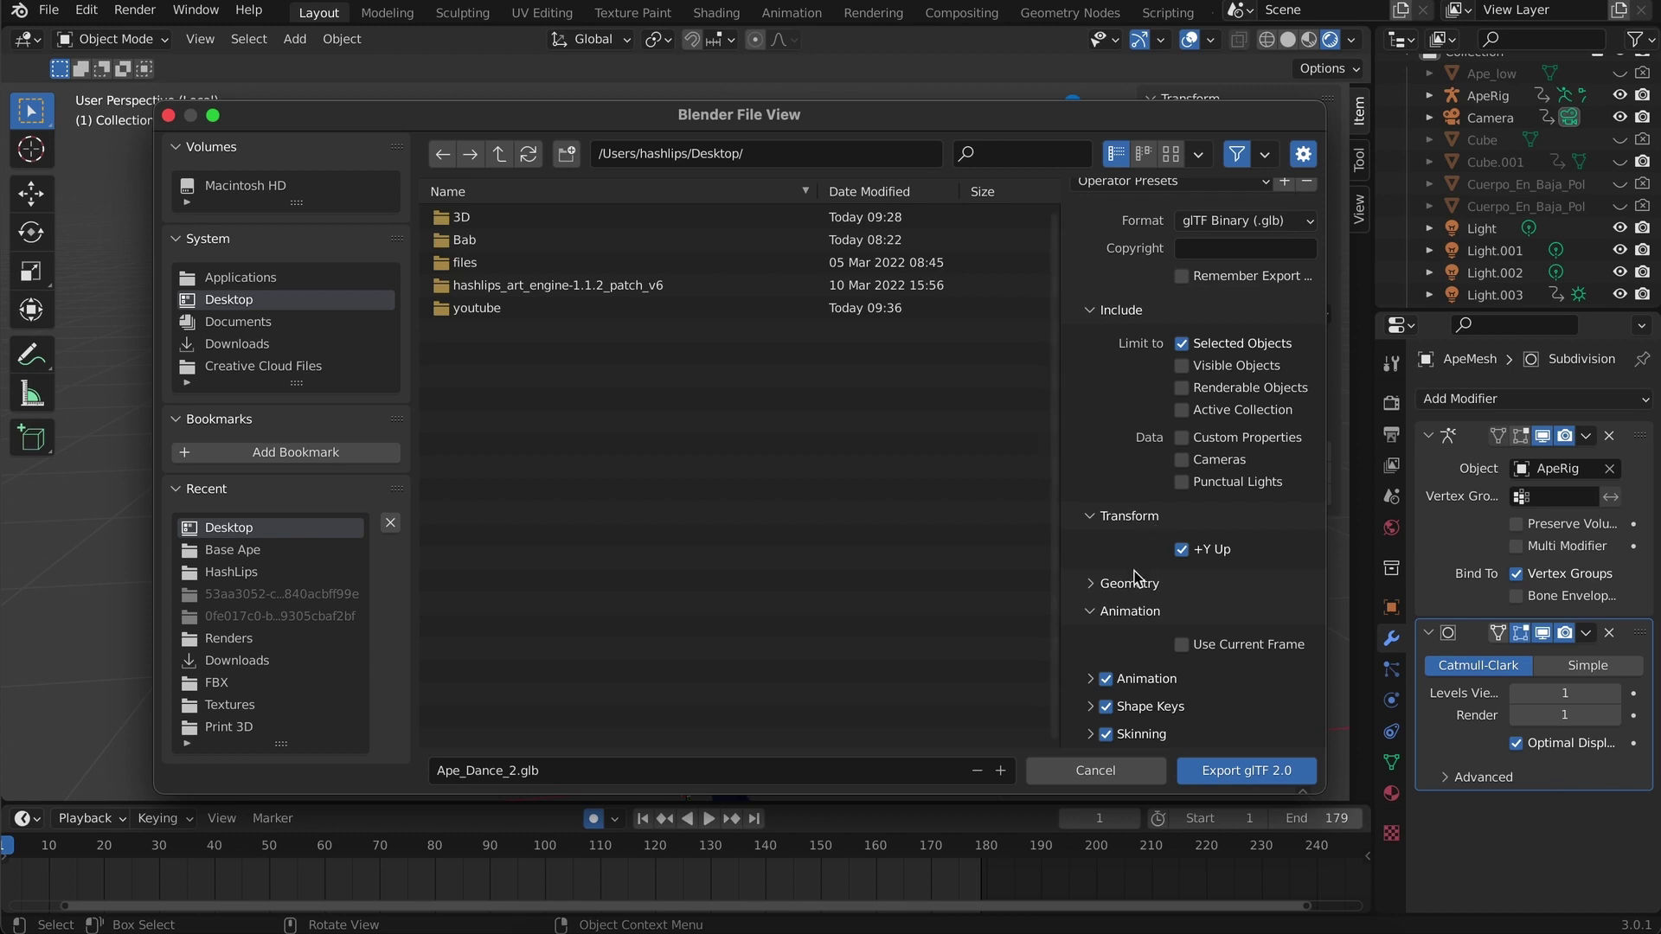
{"action": "left_click", "coordinate": [1107, 679]}
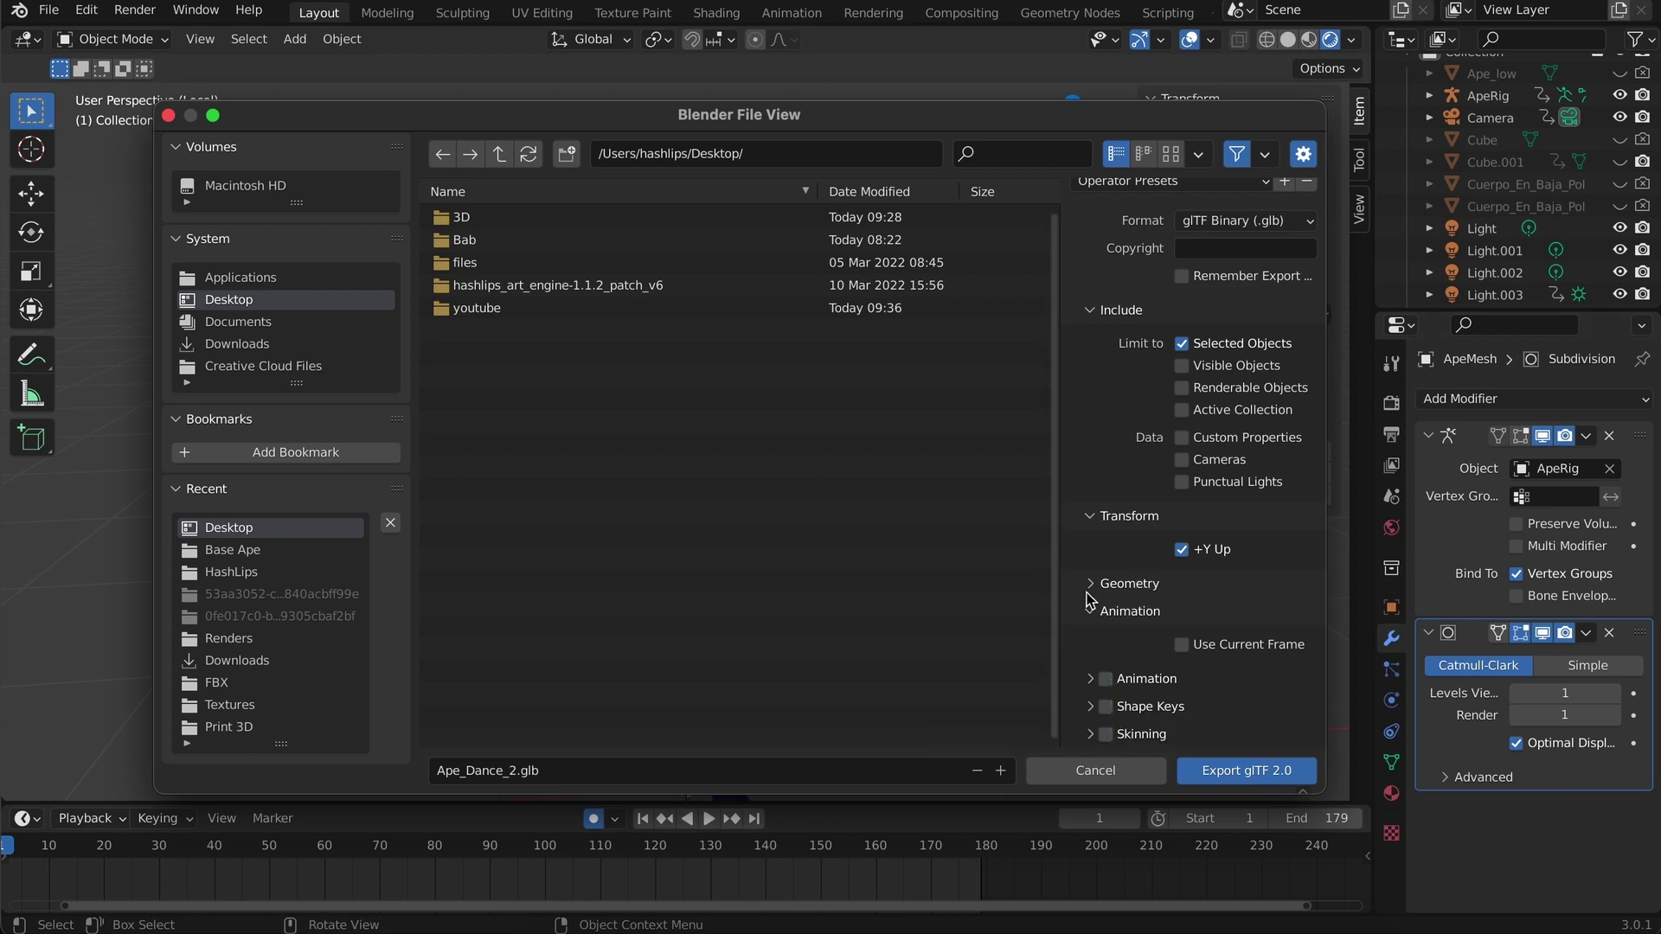
{"action": "left_click", "coordinate": [1118, 611]}
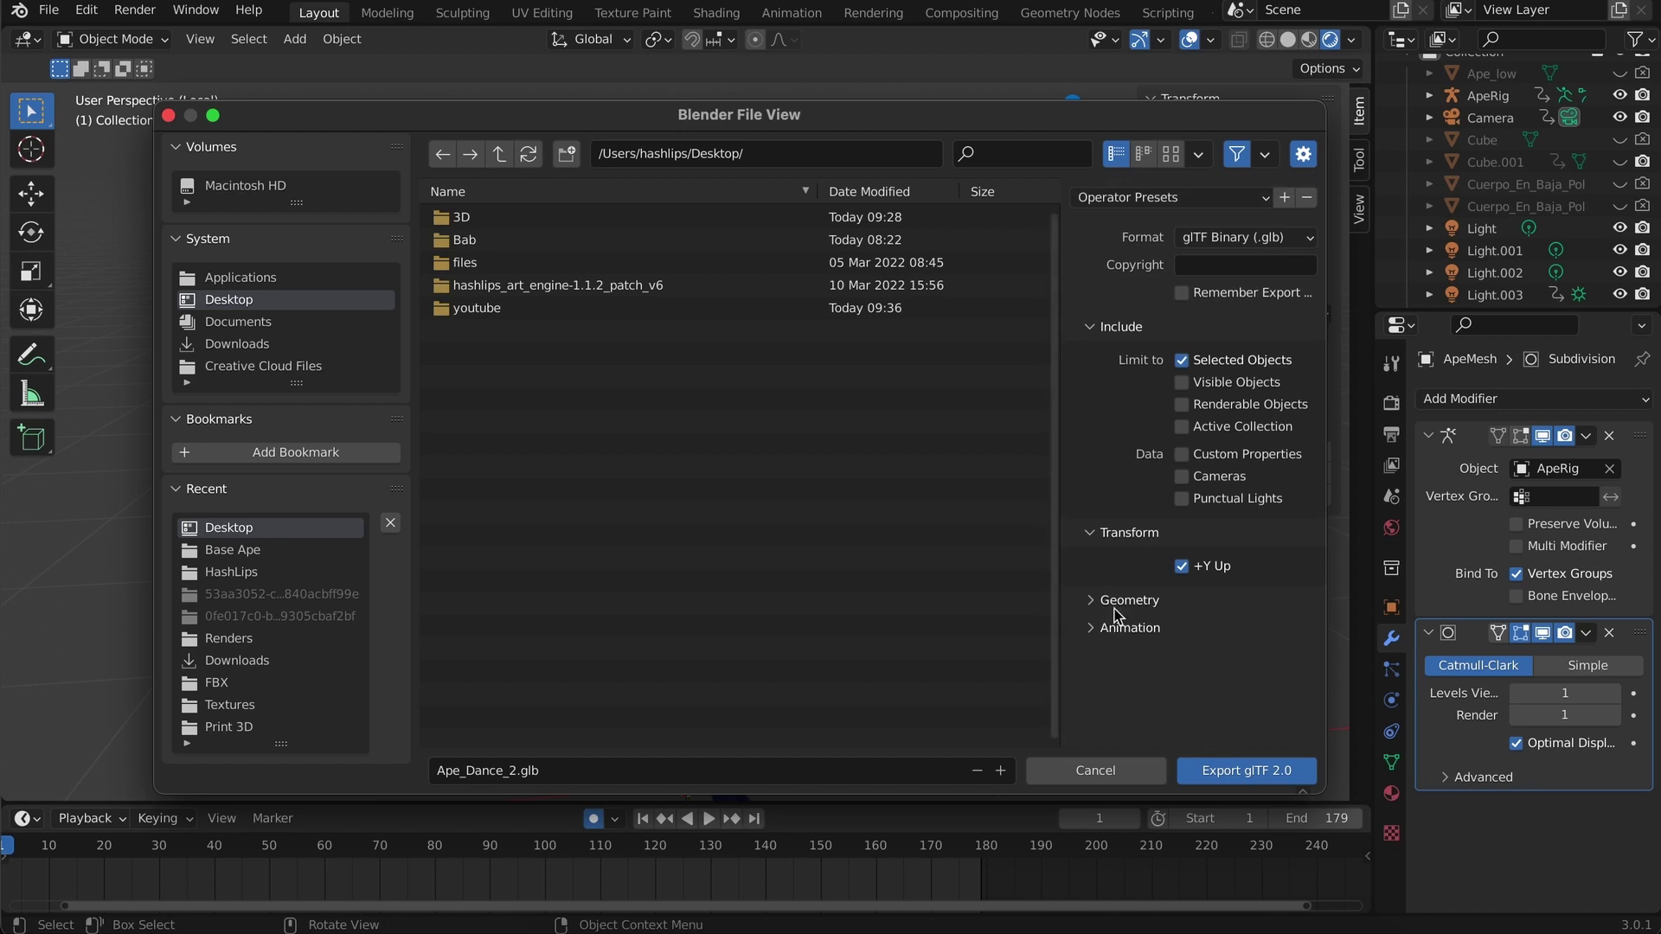
{"action": "left_click", "coordinate": [1118, 533]}
{"action": "left_click", "coordinate": [1106, 328]}
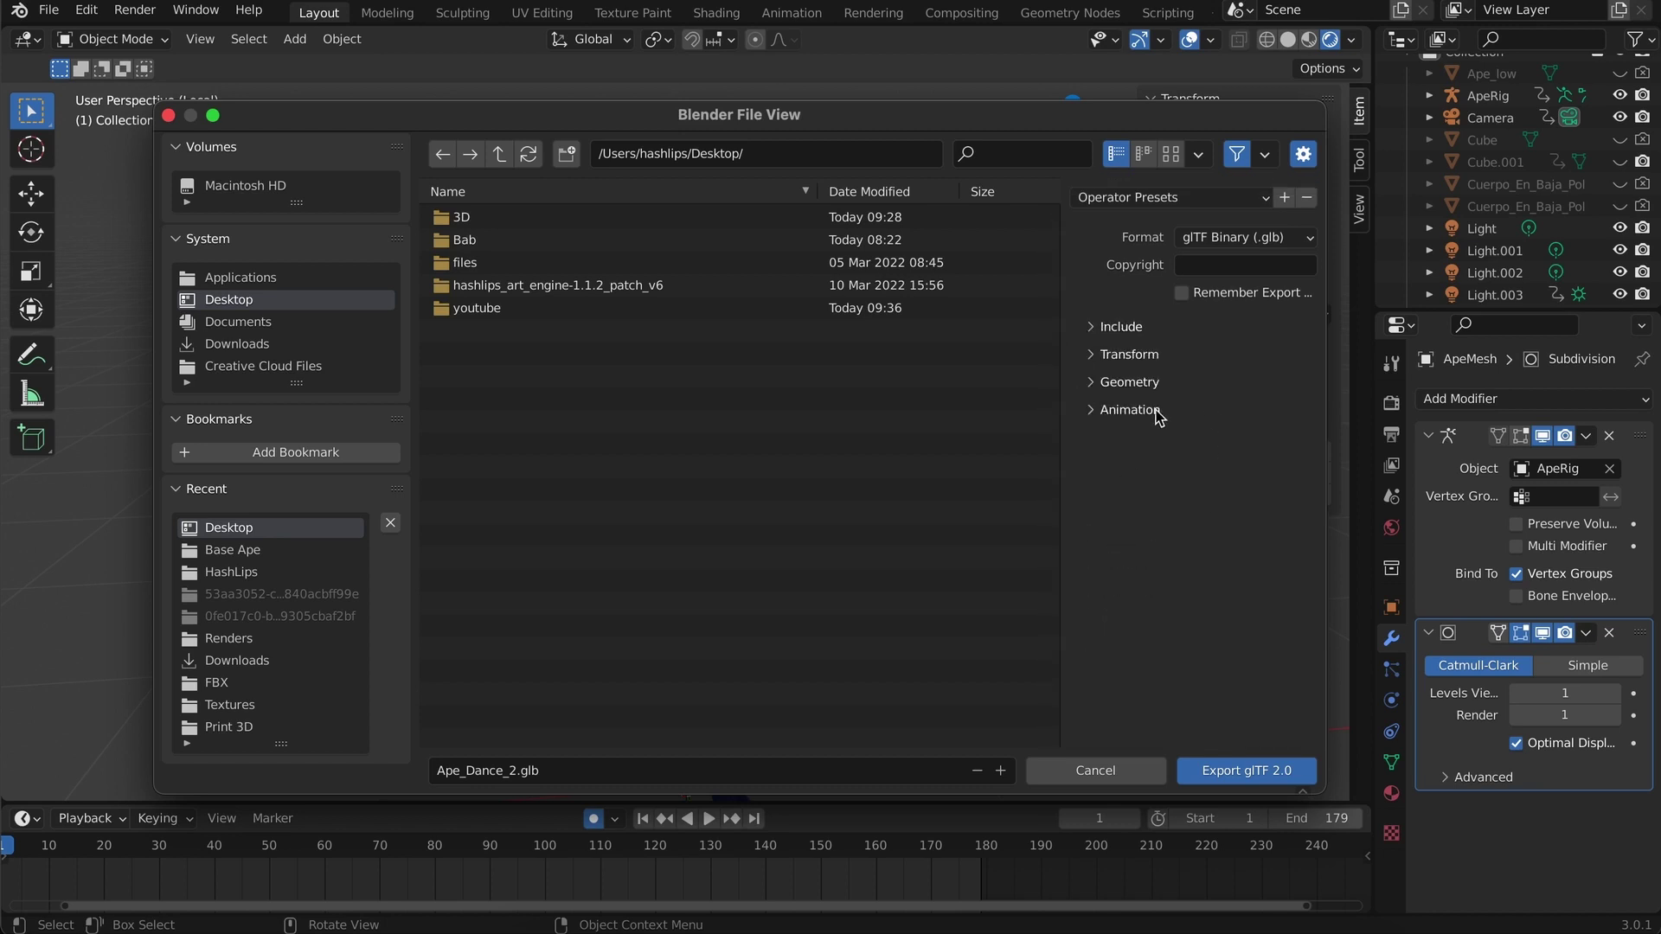
Reopen the Include, Transform and Geometry panels and begin editing the export file name
{"action": "left_click", "coordinate": [1108, 330]}
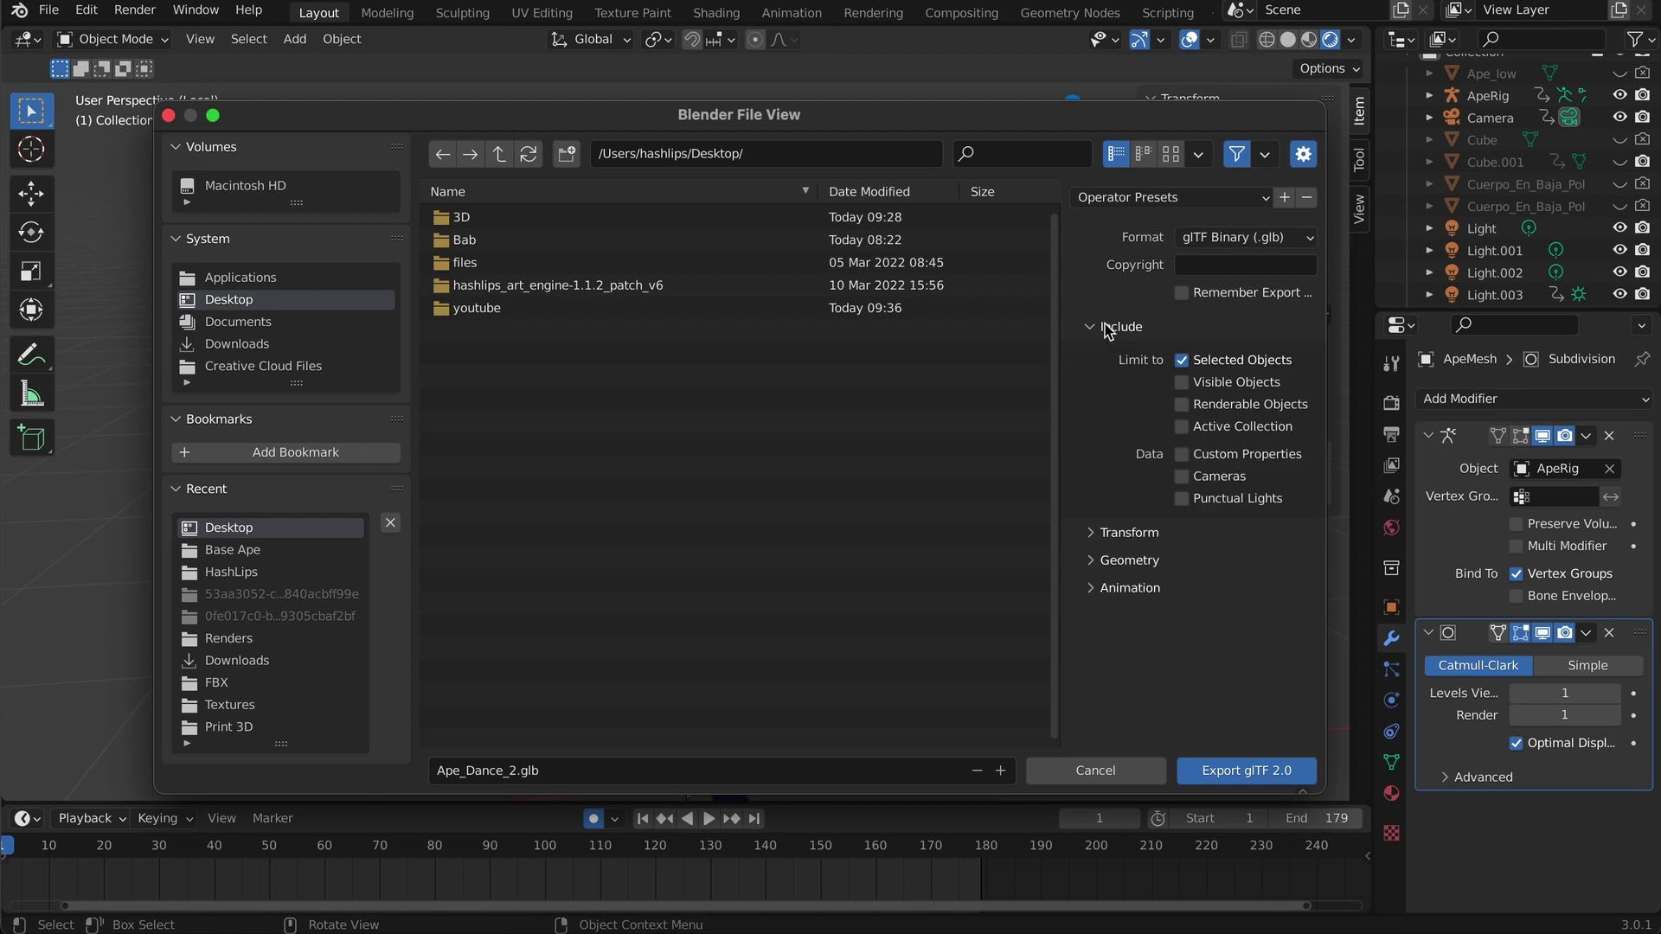
{"action": "left_click", "coordinate": [1123, 536]}
{"action": "left_click", "coordinate": [1139, 602]}
{"action": "scroll", "coordinate": [1140, 604], "scroll_direction": "down", "scroll_amount": 6}
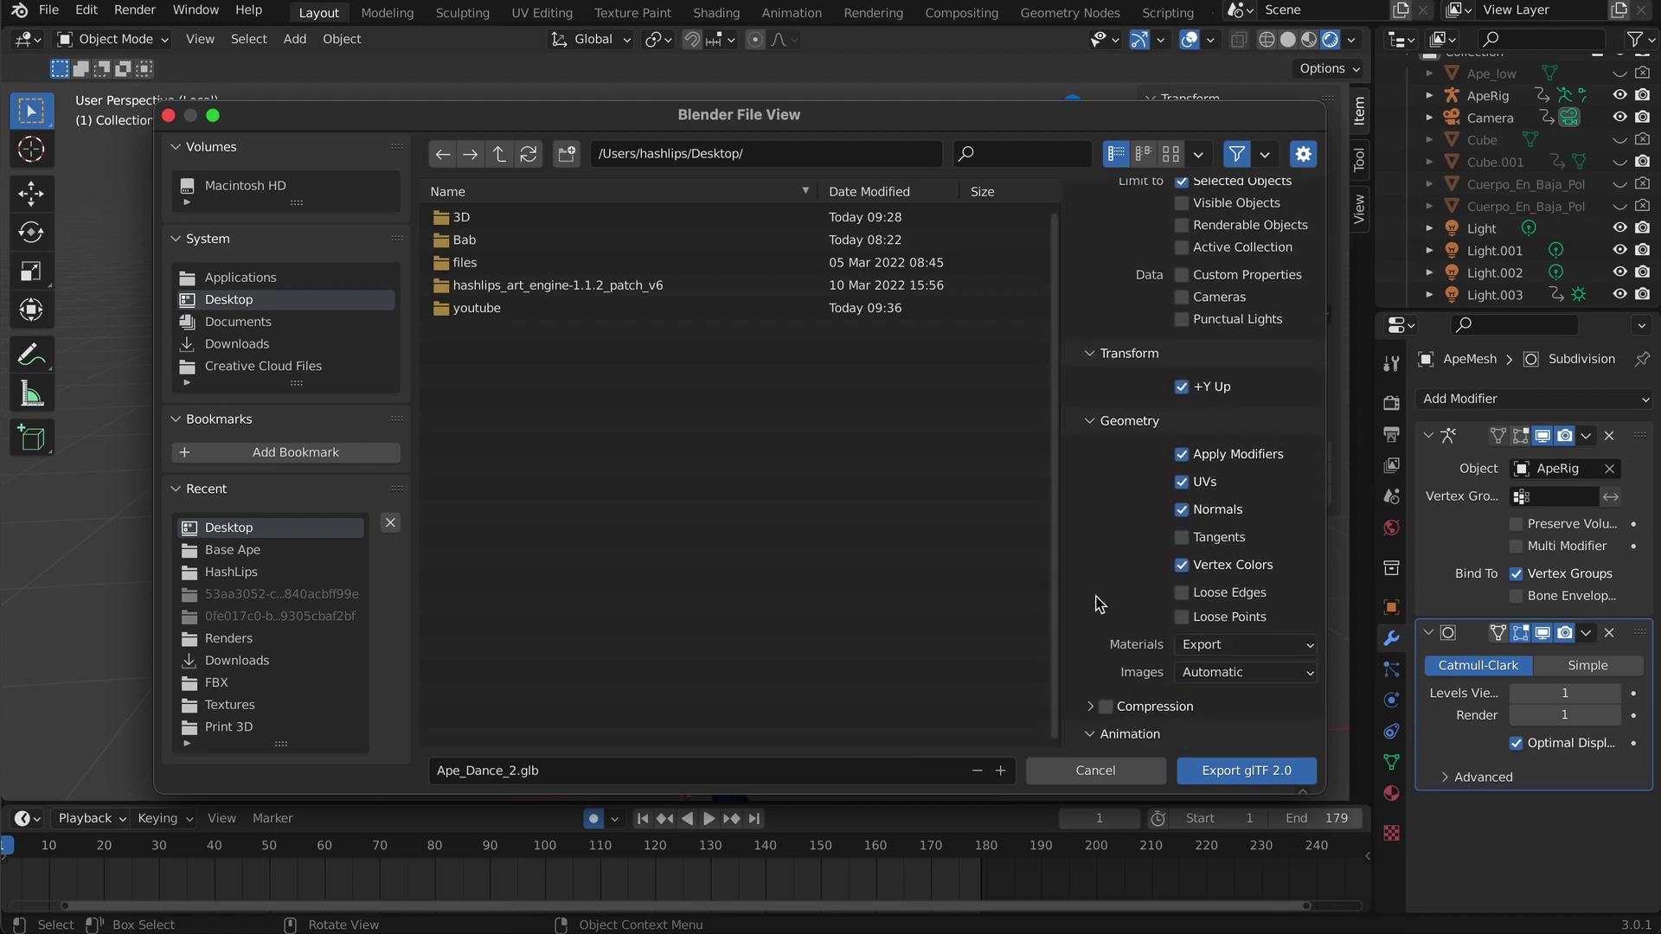
{"action": "left_click", "coordinate": [623, 773]}
{"action": "key", "text": "Home"}
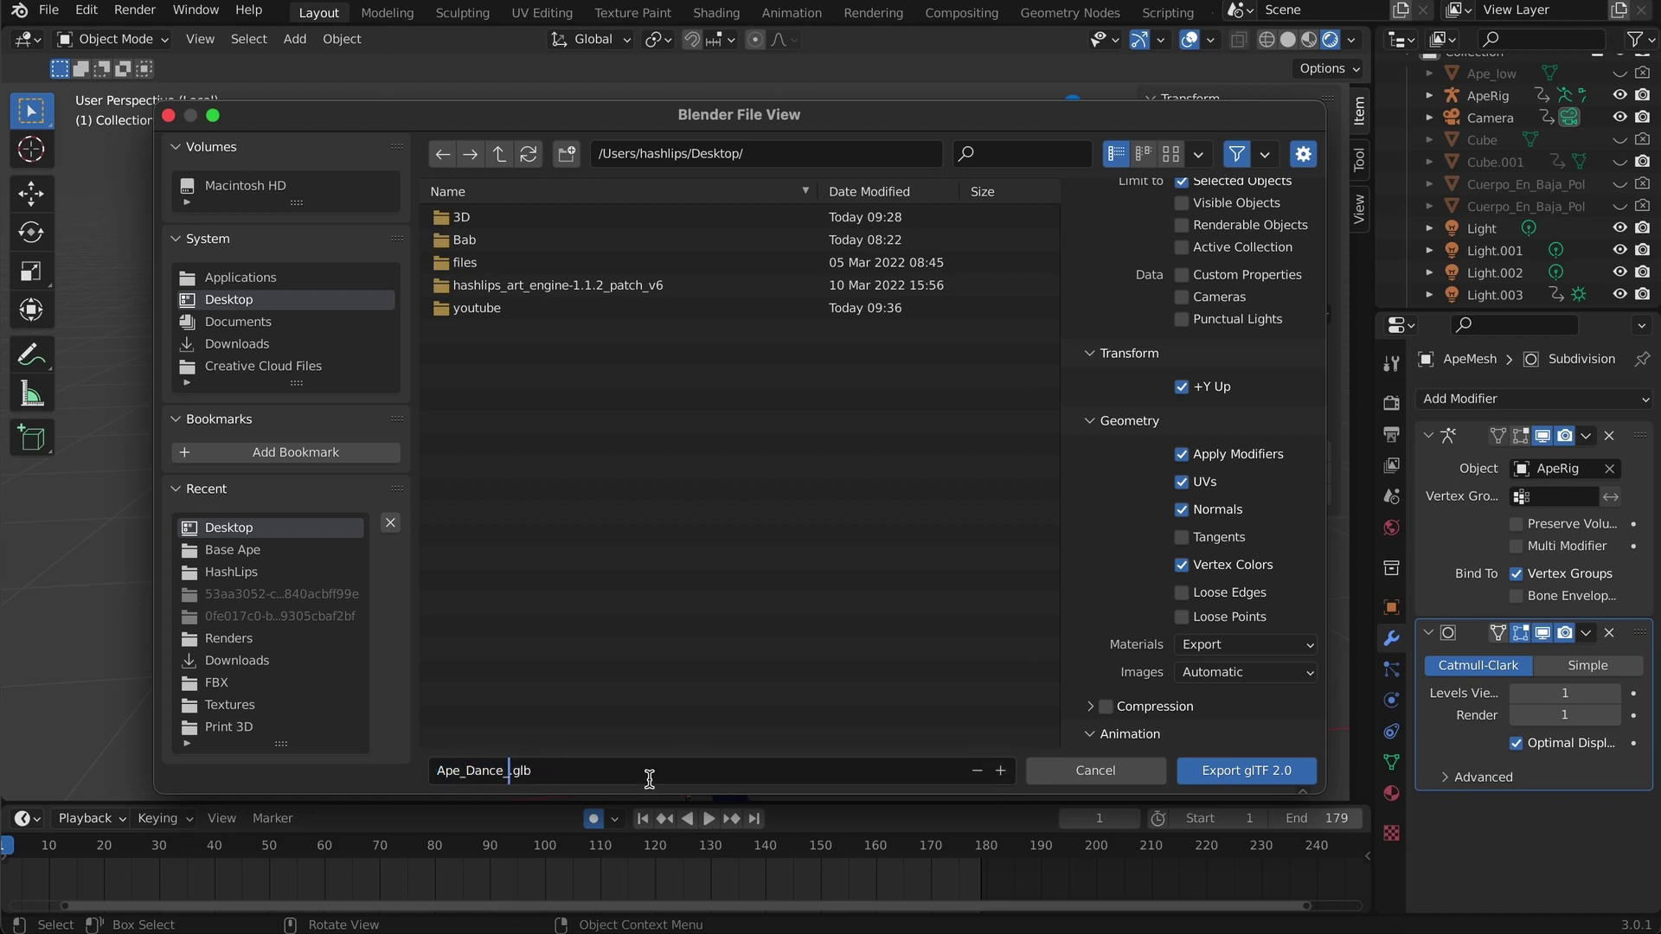
Rename the export to 1.glb and export it into Desktop/3D/model
{"action": "key", "text": "BackSpace"}
{"action": "key", "text": "BackSpace"}
{"action": "key", "text": "BackSpace"}
{"action": "key", "text": "BackSpace"}
{"action": "key", "text": "BackSpace"}
{"action": "key", "text": "BackSpace"}
{"action": "key", "text": "BackSpace"}
{"action": "key", "text": "BackSpace"}
{"action": "key", "text": "BackSpace"}
{"action": "key", "text": "BackSpace"}
{"action": "double_click", "coordinate": [463, 220]}
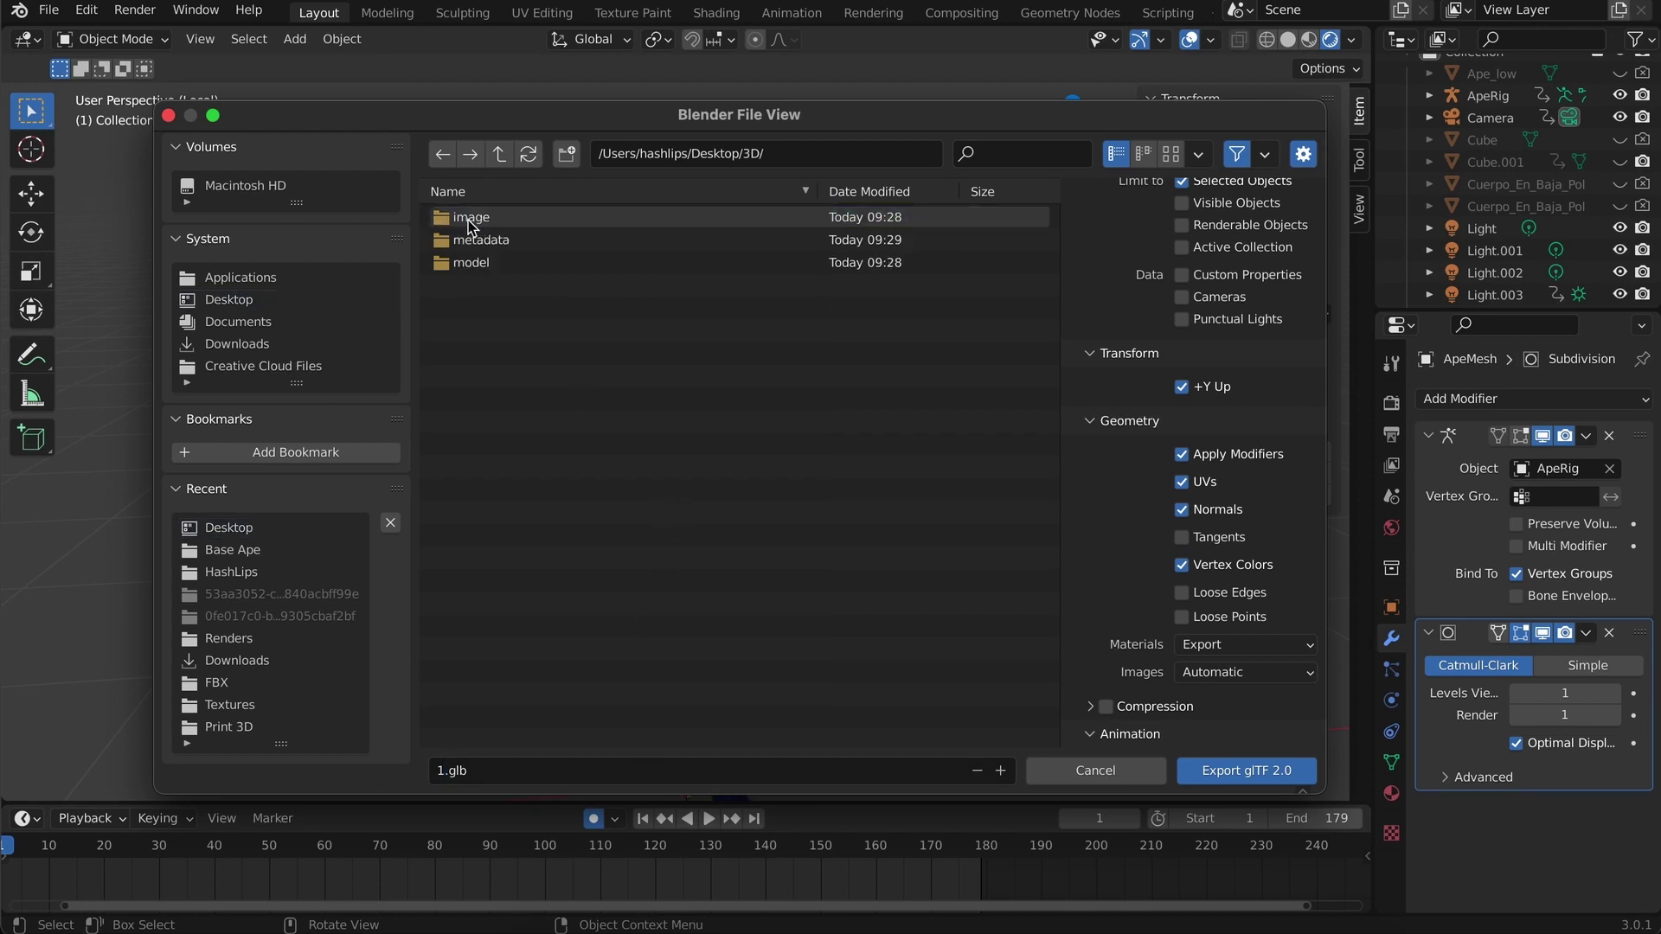
{"action": "double_click", "coordinate": [482, 265]}
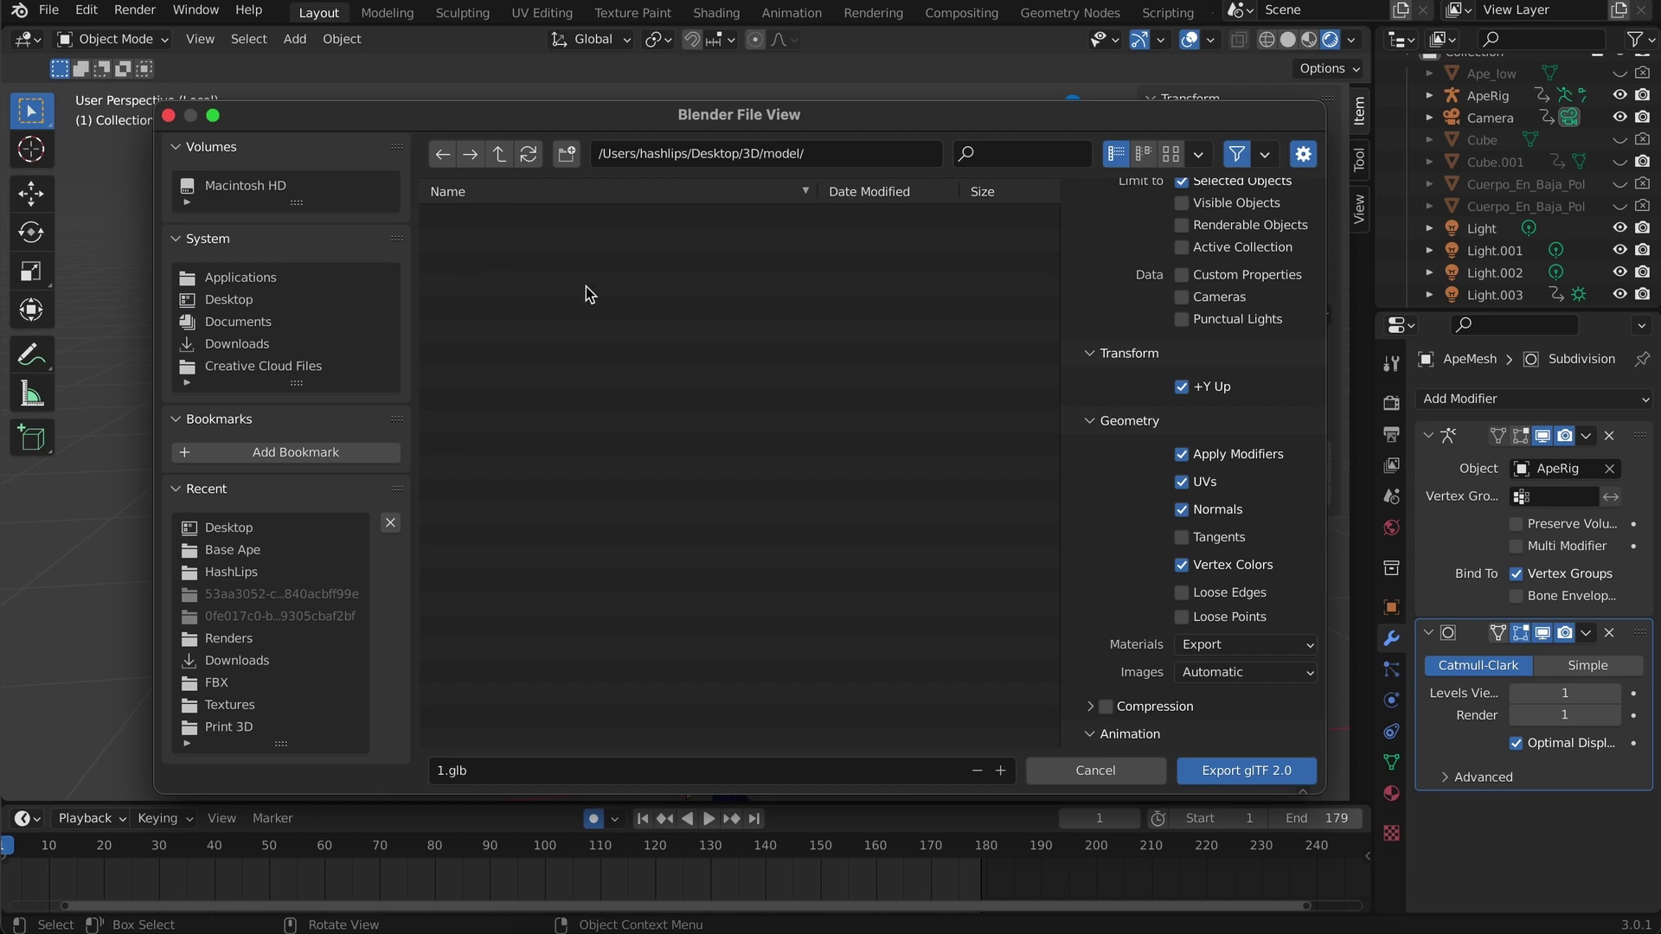
{"action": "left_click", "coordinate": [1256, 777]}
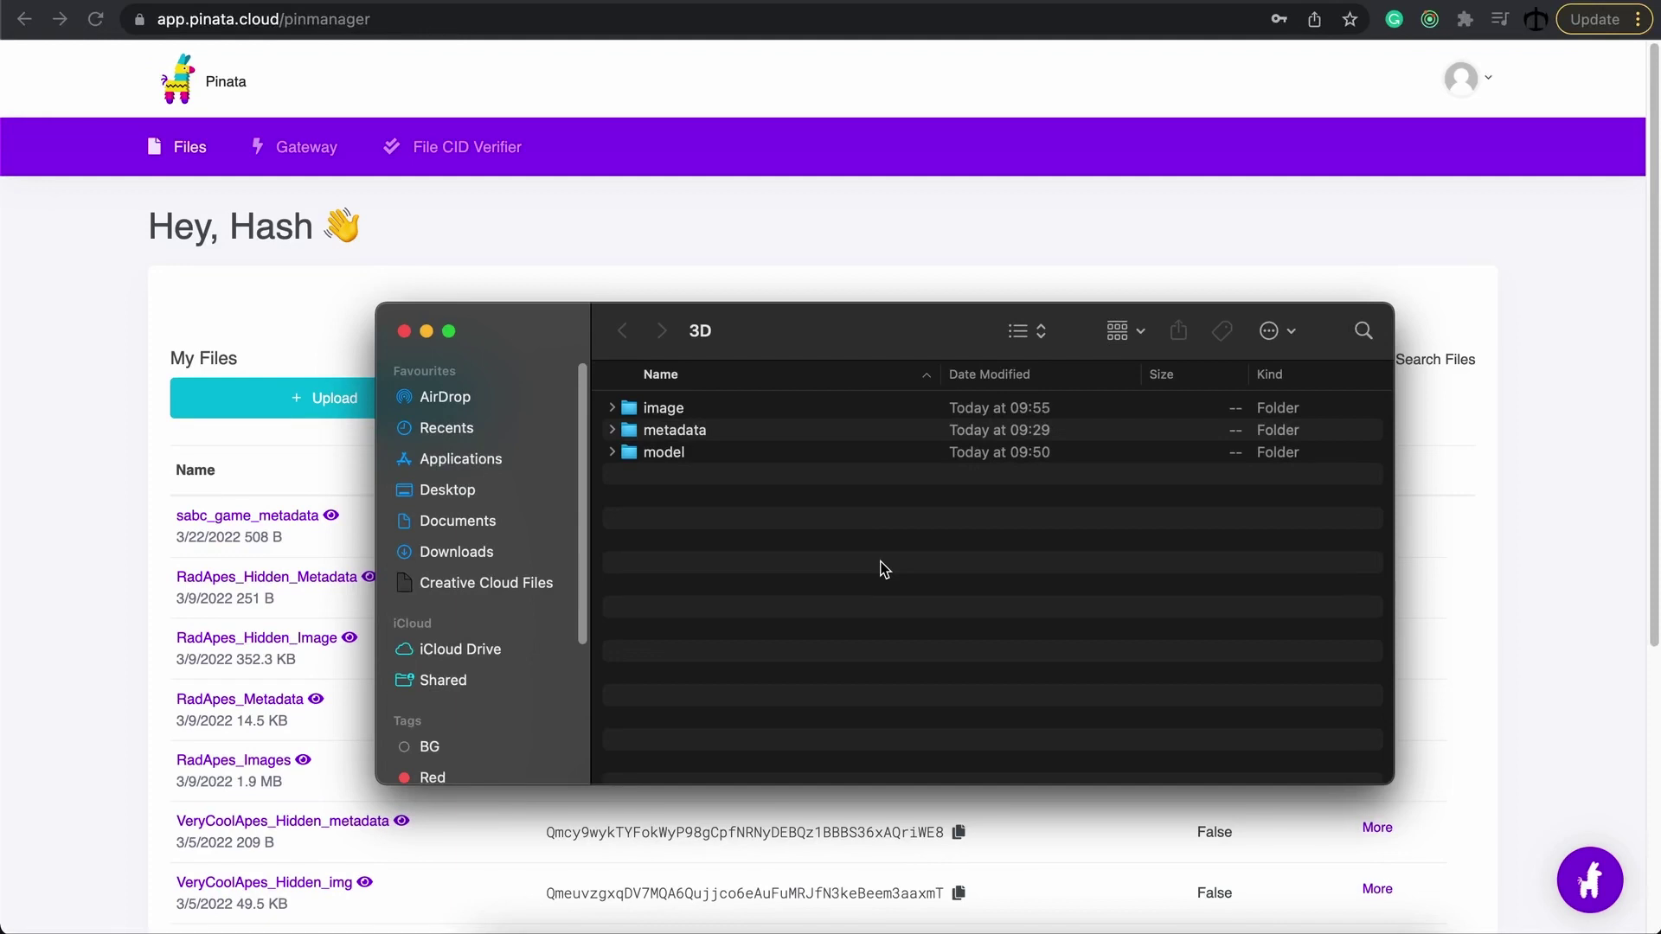
Expand the model, image and metadata folders in Finder, Quick Look 1.png, then go to VS Code
{"action": "left_click", "coordinate": [612, 453]}
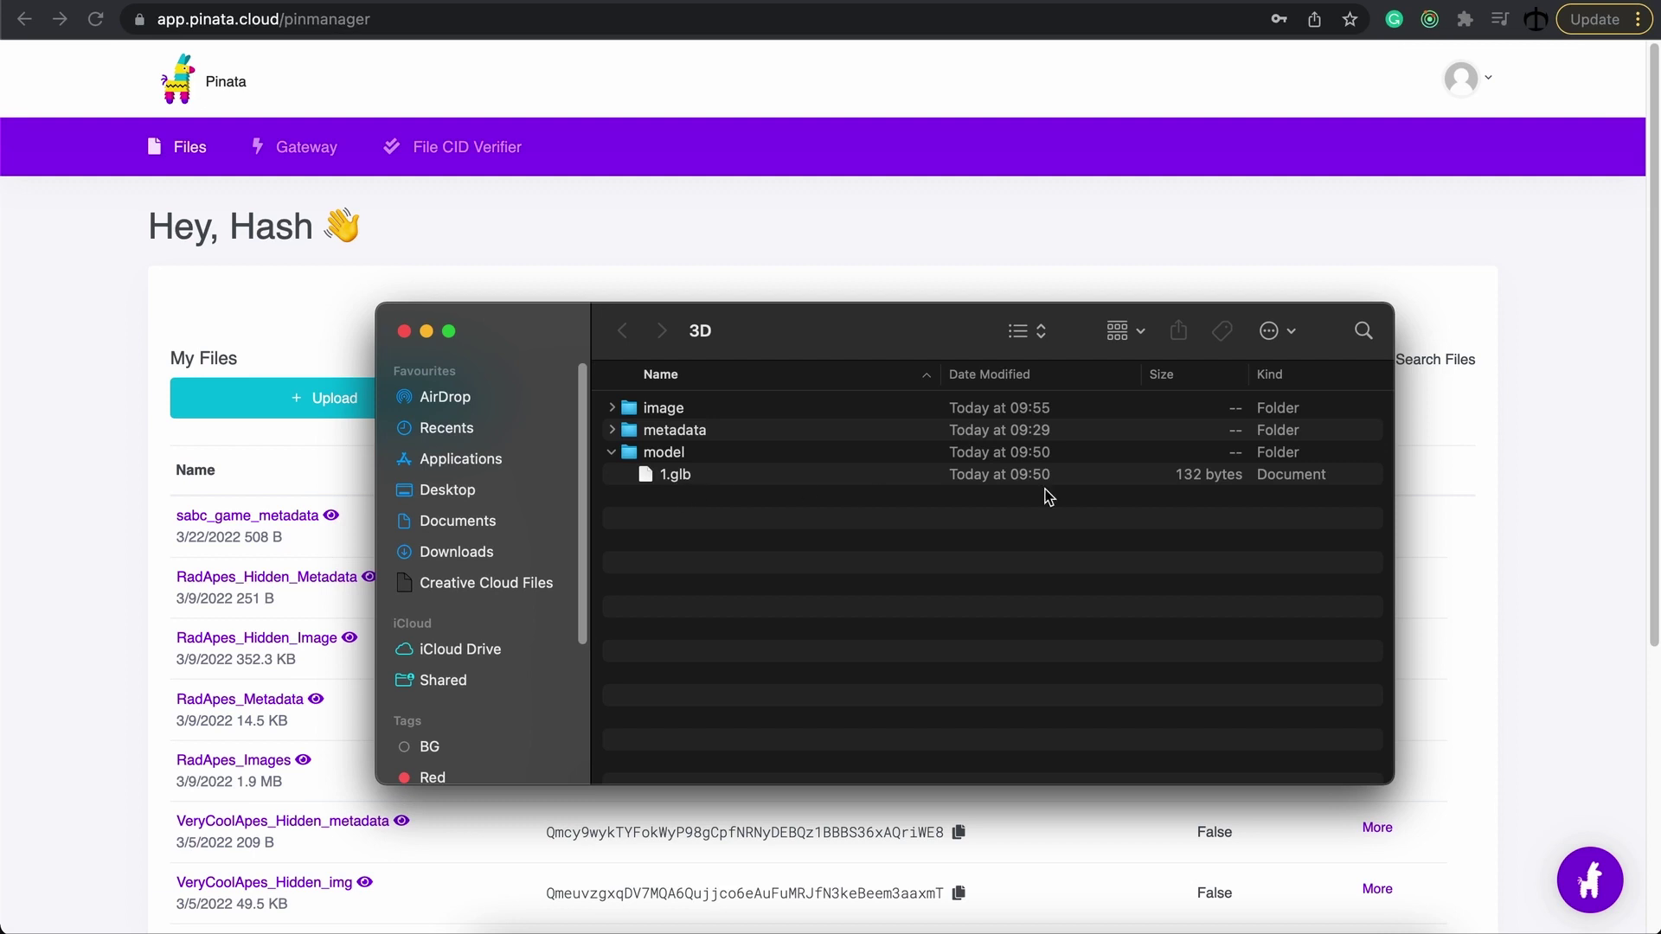
{"action": "left_click", "coordinate": [613, 408]}
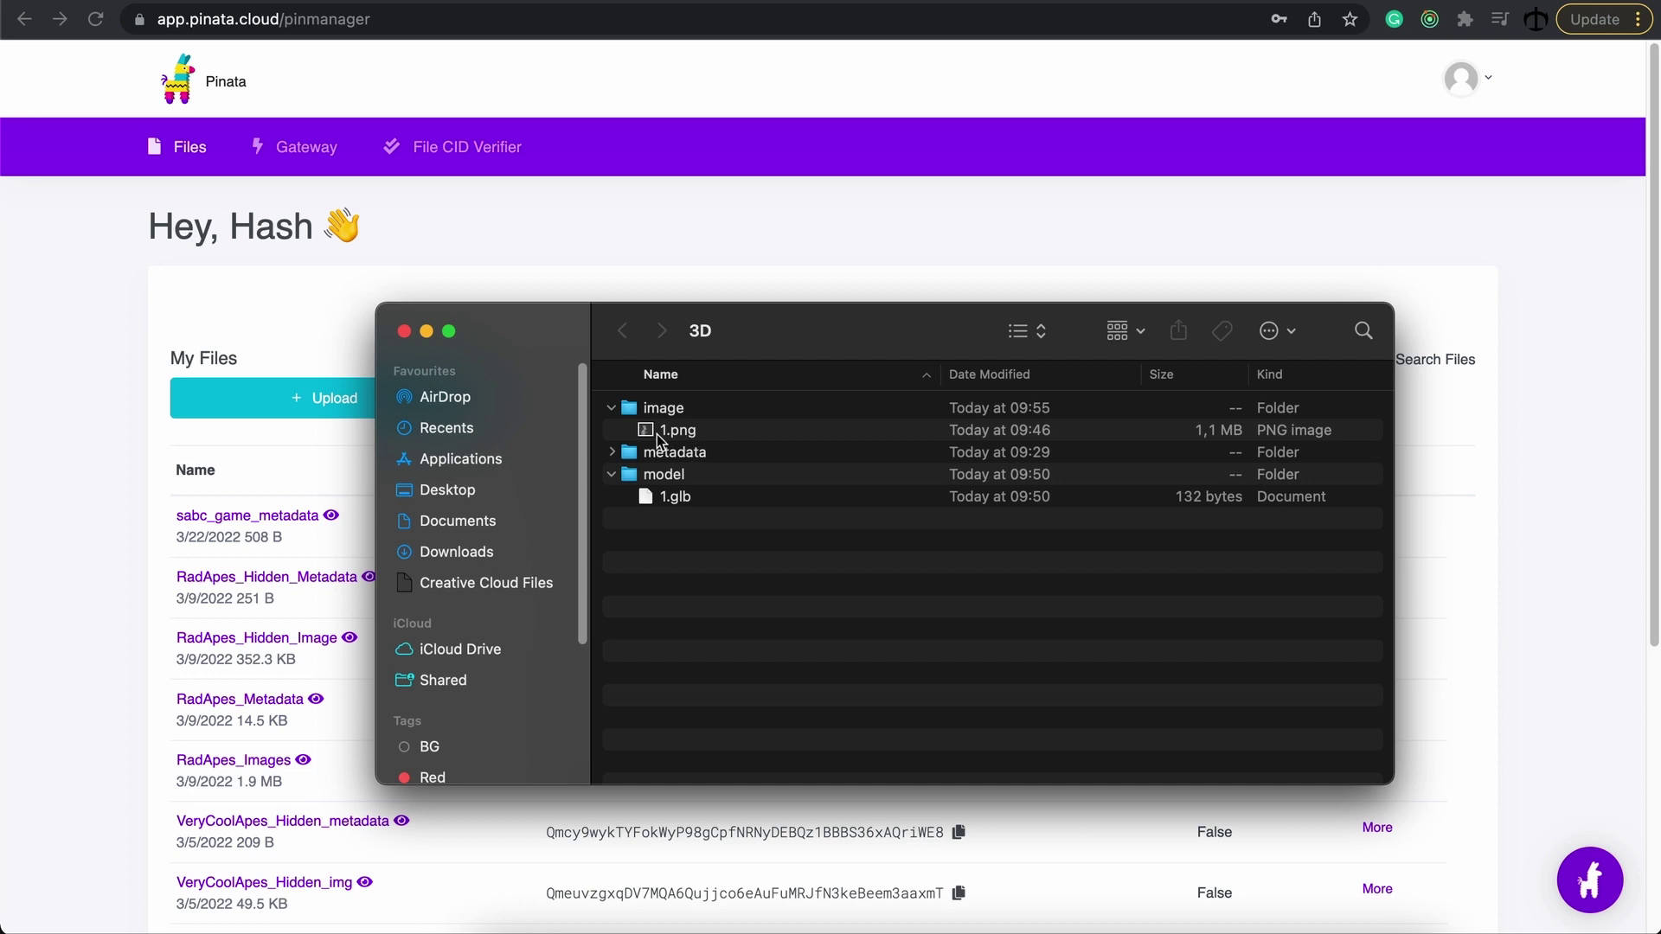
{"action": "left_click", "coordinate": [670, 432]}
{"action": "key", "text": "space"}
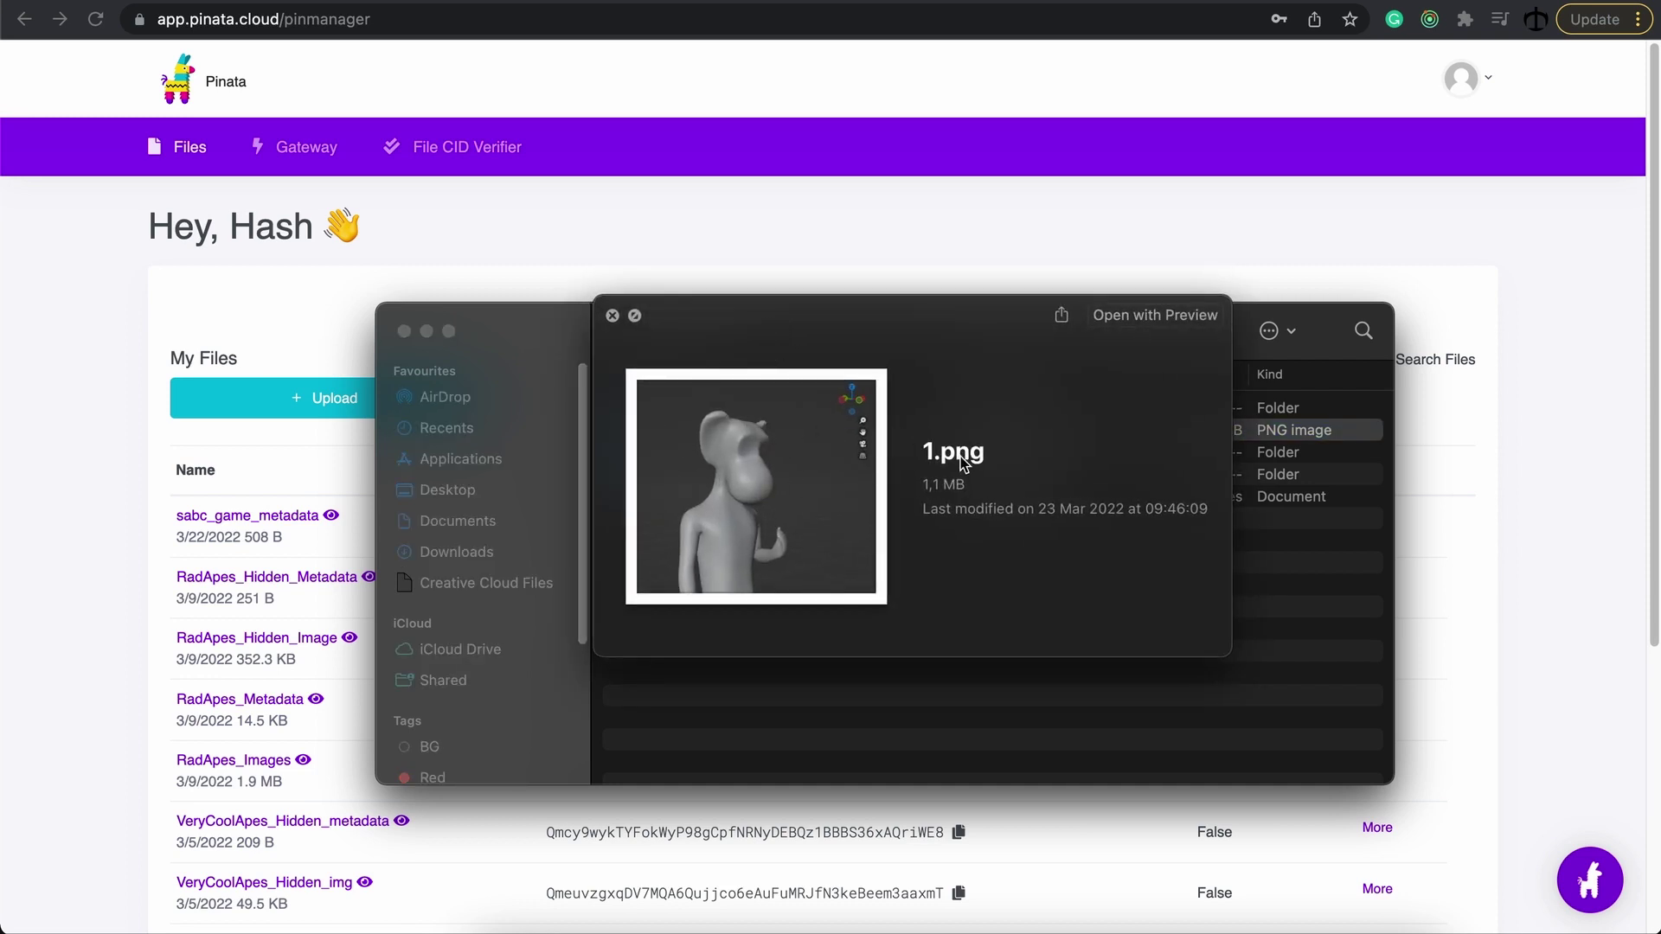
{"action": "key", "text": "space"}
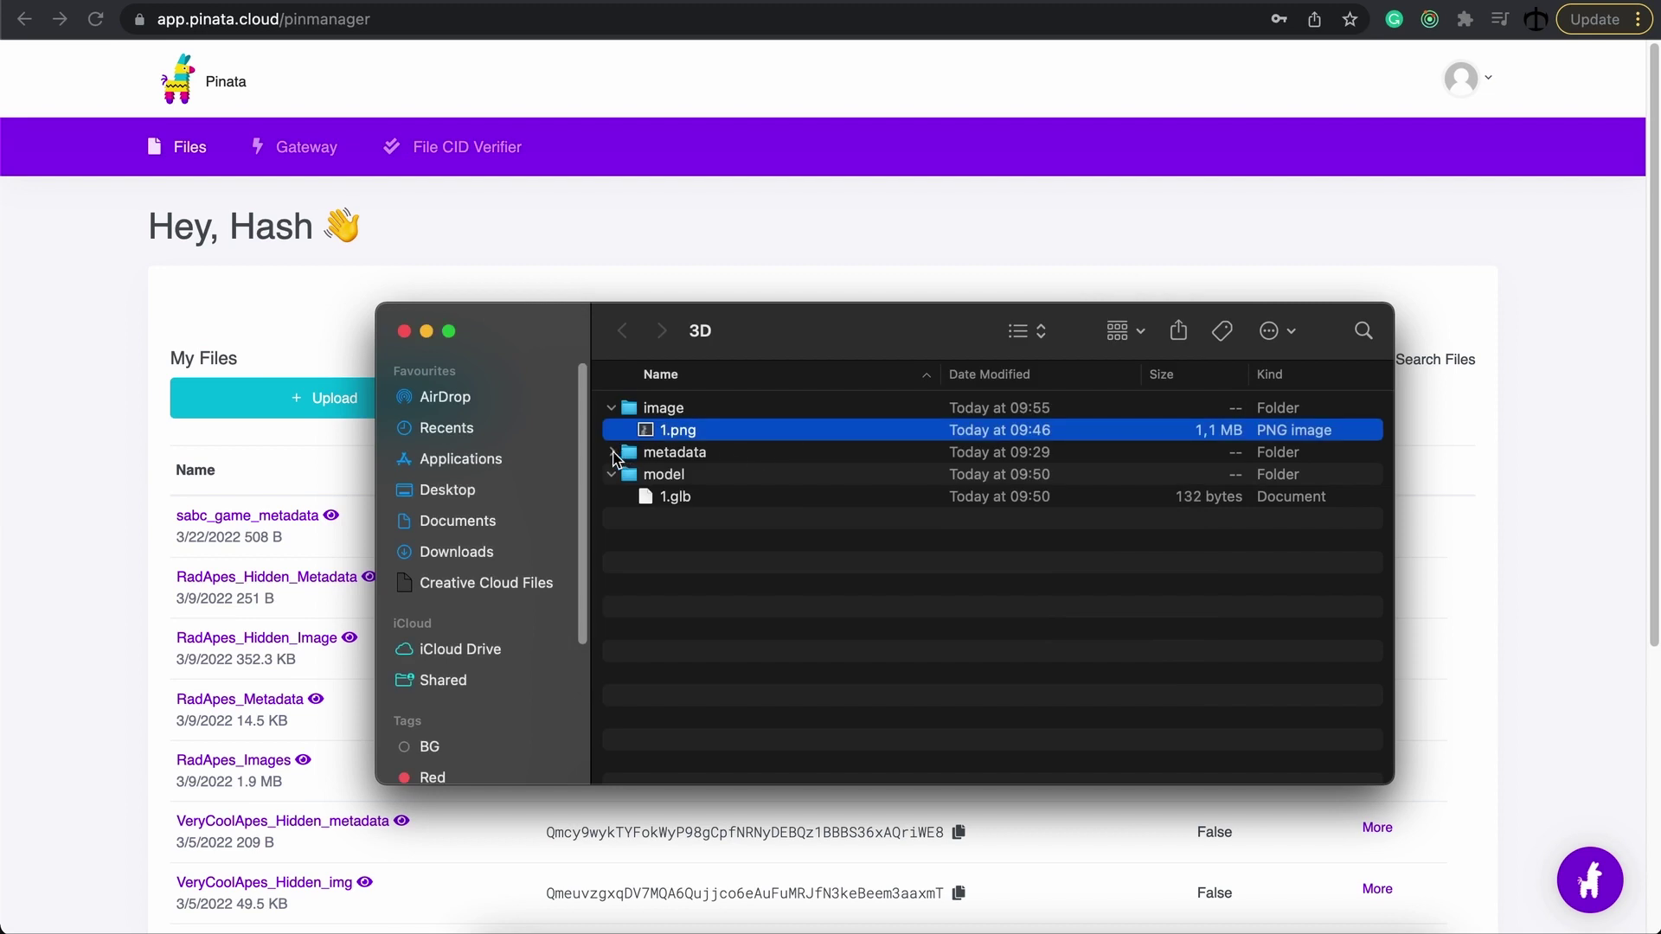
{"action": "left_click", "coordinate": [613, 453]}
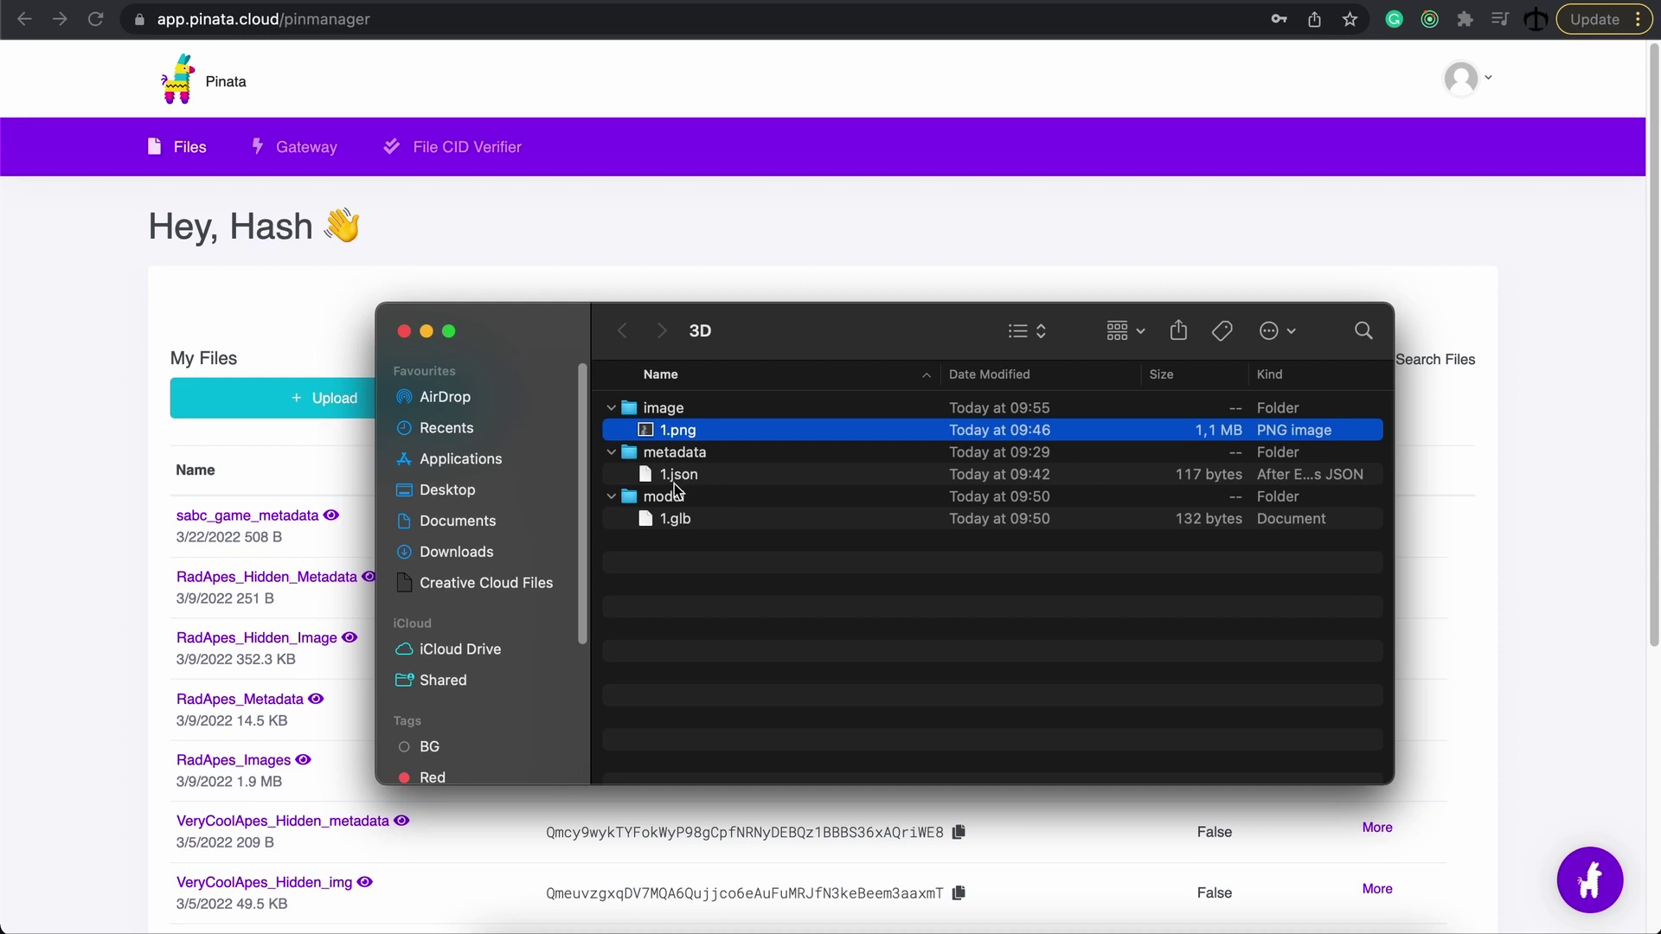
{"action": "left_click", "coordinate": [883, 918]}
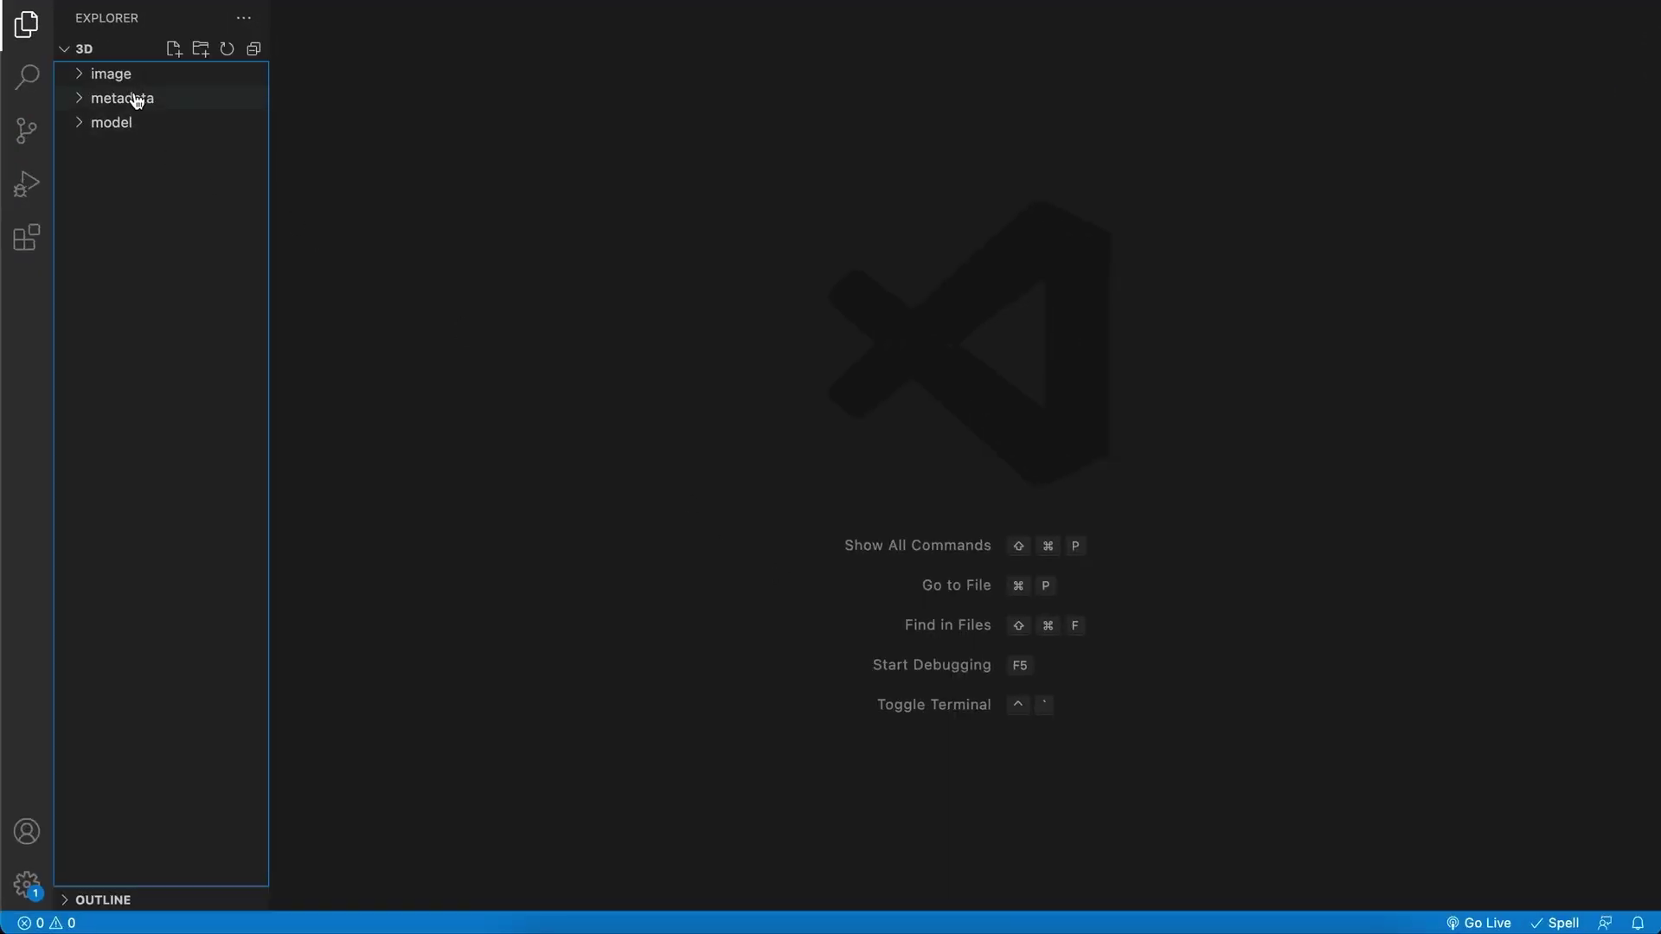
Open metadata/1.json from the VS Code Explorer
{"action": "left_click", "coordinate": [130, 101]}
{"action": "left_click", "coordinate": [130, 122]}
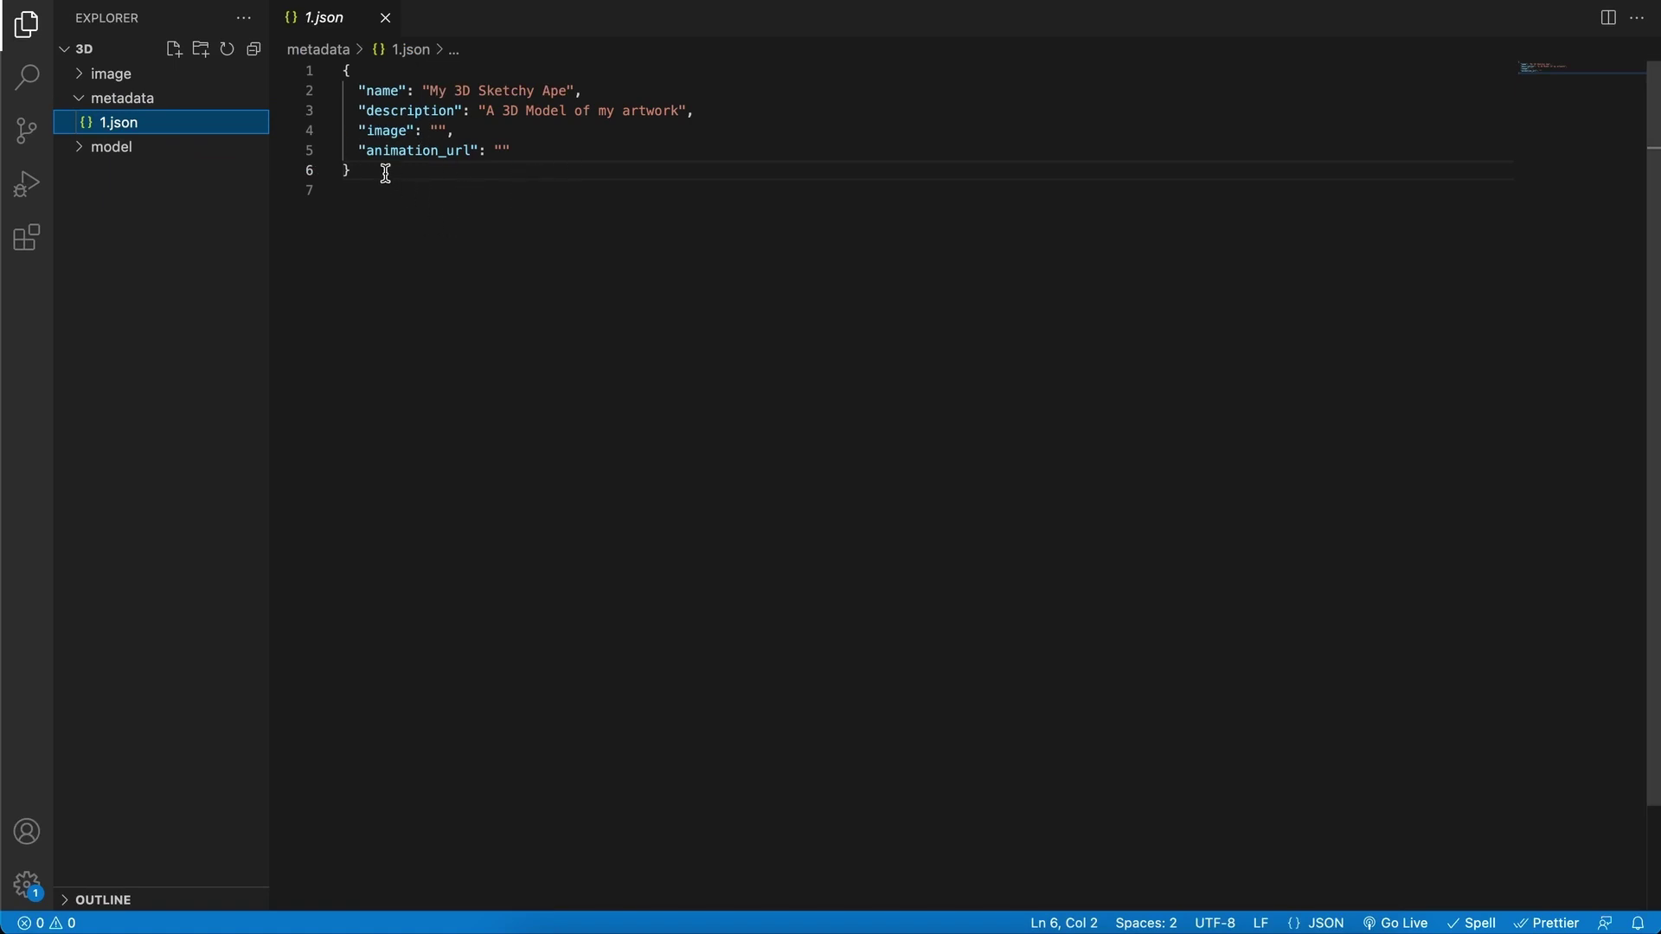
{"action": "left_click_drag", "start_coordinate": [381, 170], "coordinate": [323, 86]}
{"action": "left_click", "coordinate": [435, 173]}
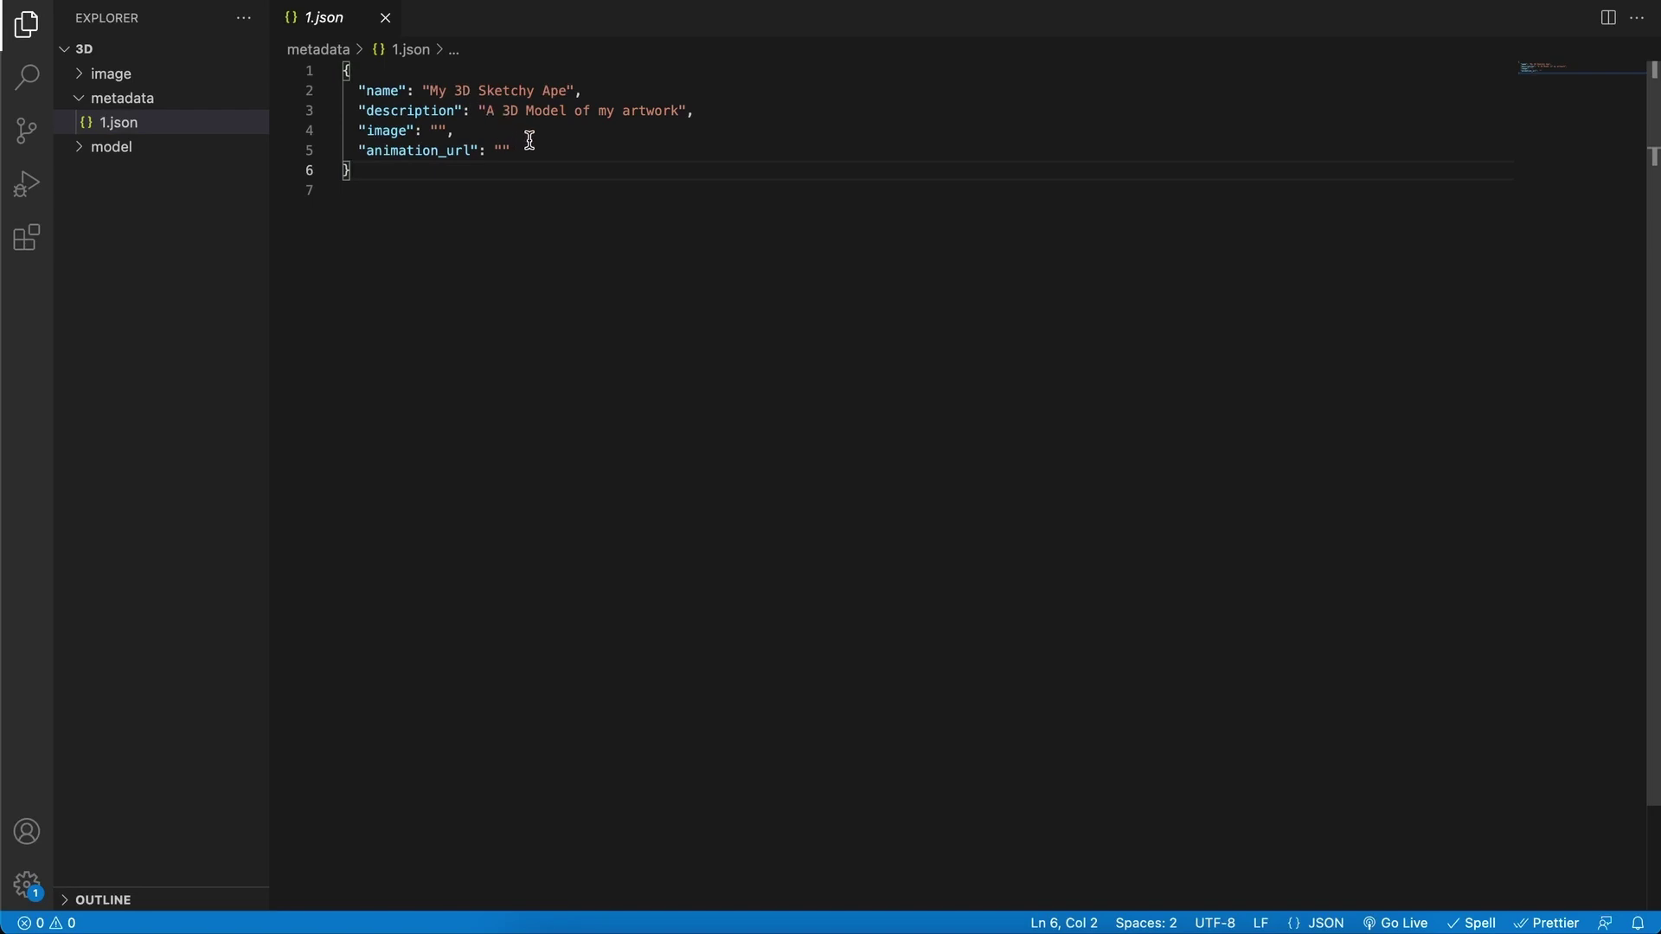
Inspect the description, image and animation_url lines of 1.json
{"action": "double_click", "coordinate": [412, 112]}
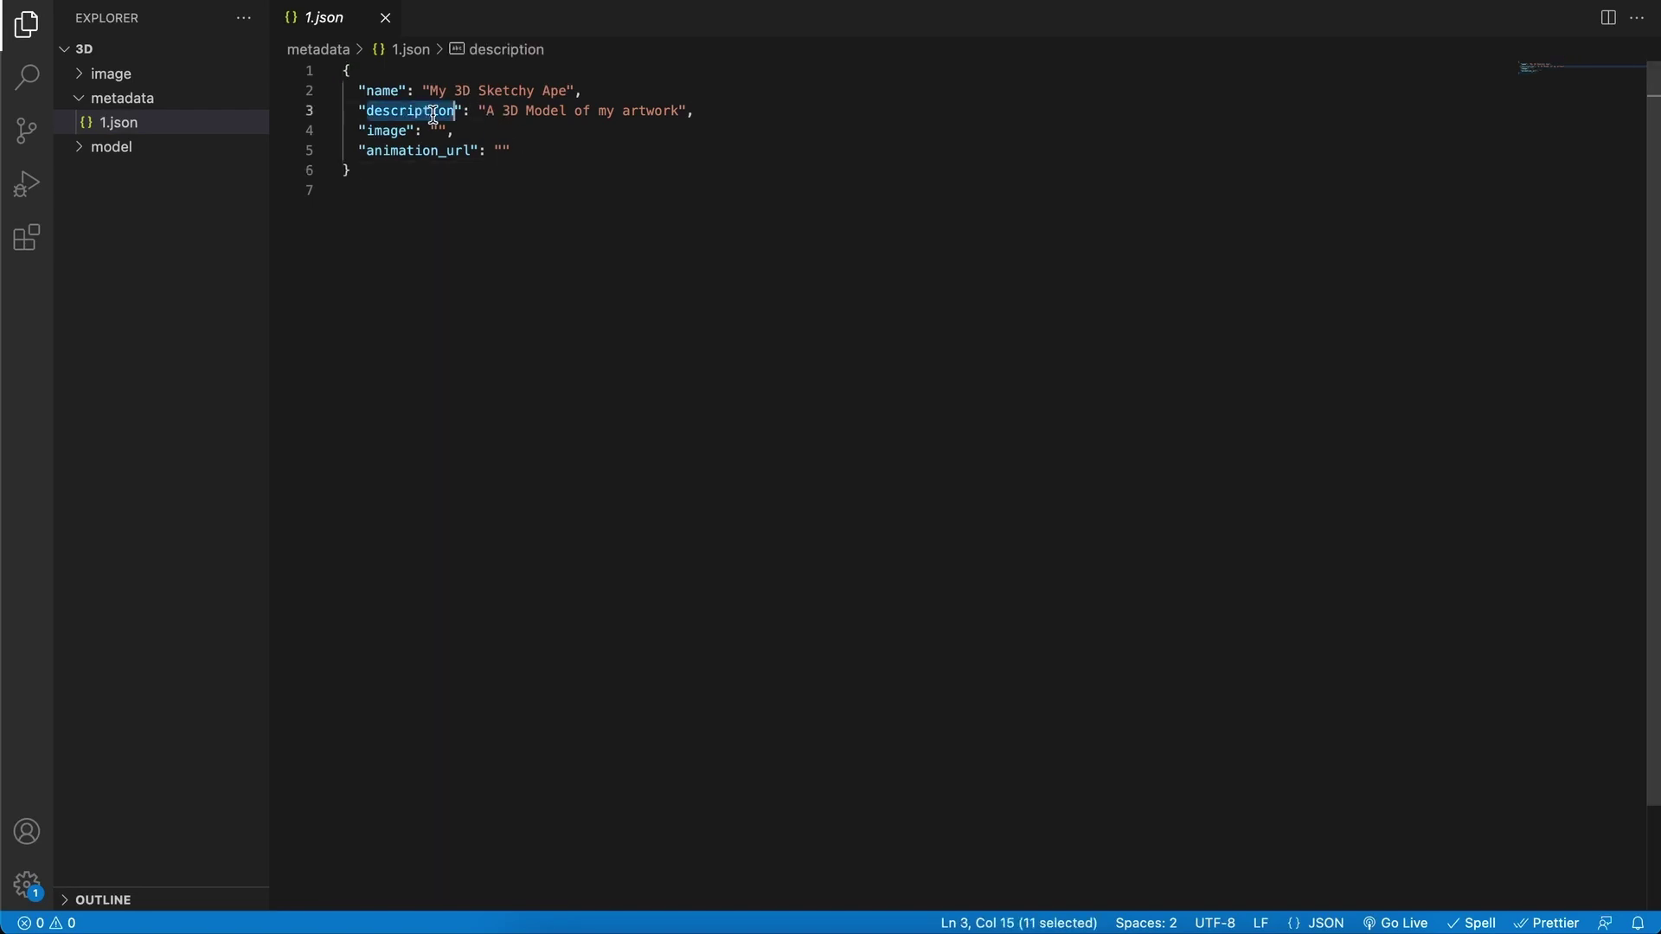
{"action": "left_click", "coordinate": [718, 116]}
{"action": "left_click", "coordinate": [456, 129]}
{"action": "left_click", "coordinate": [512, 152]}
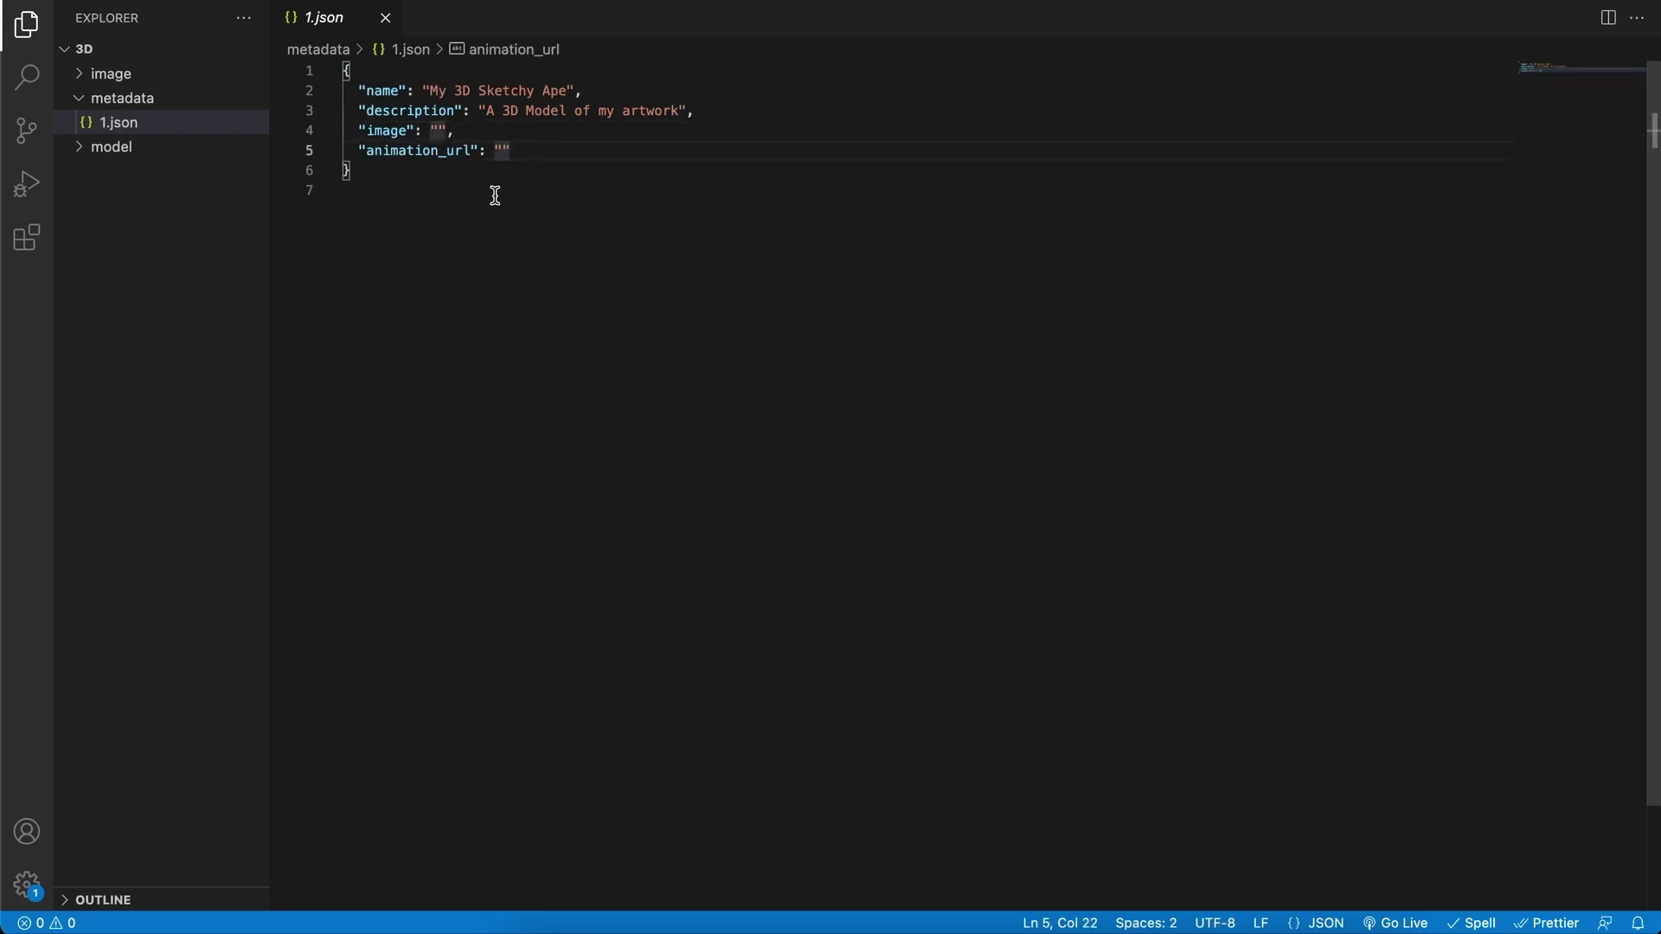
{"action": "double_click", "coordinate": [426, 152]}
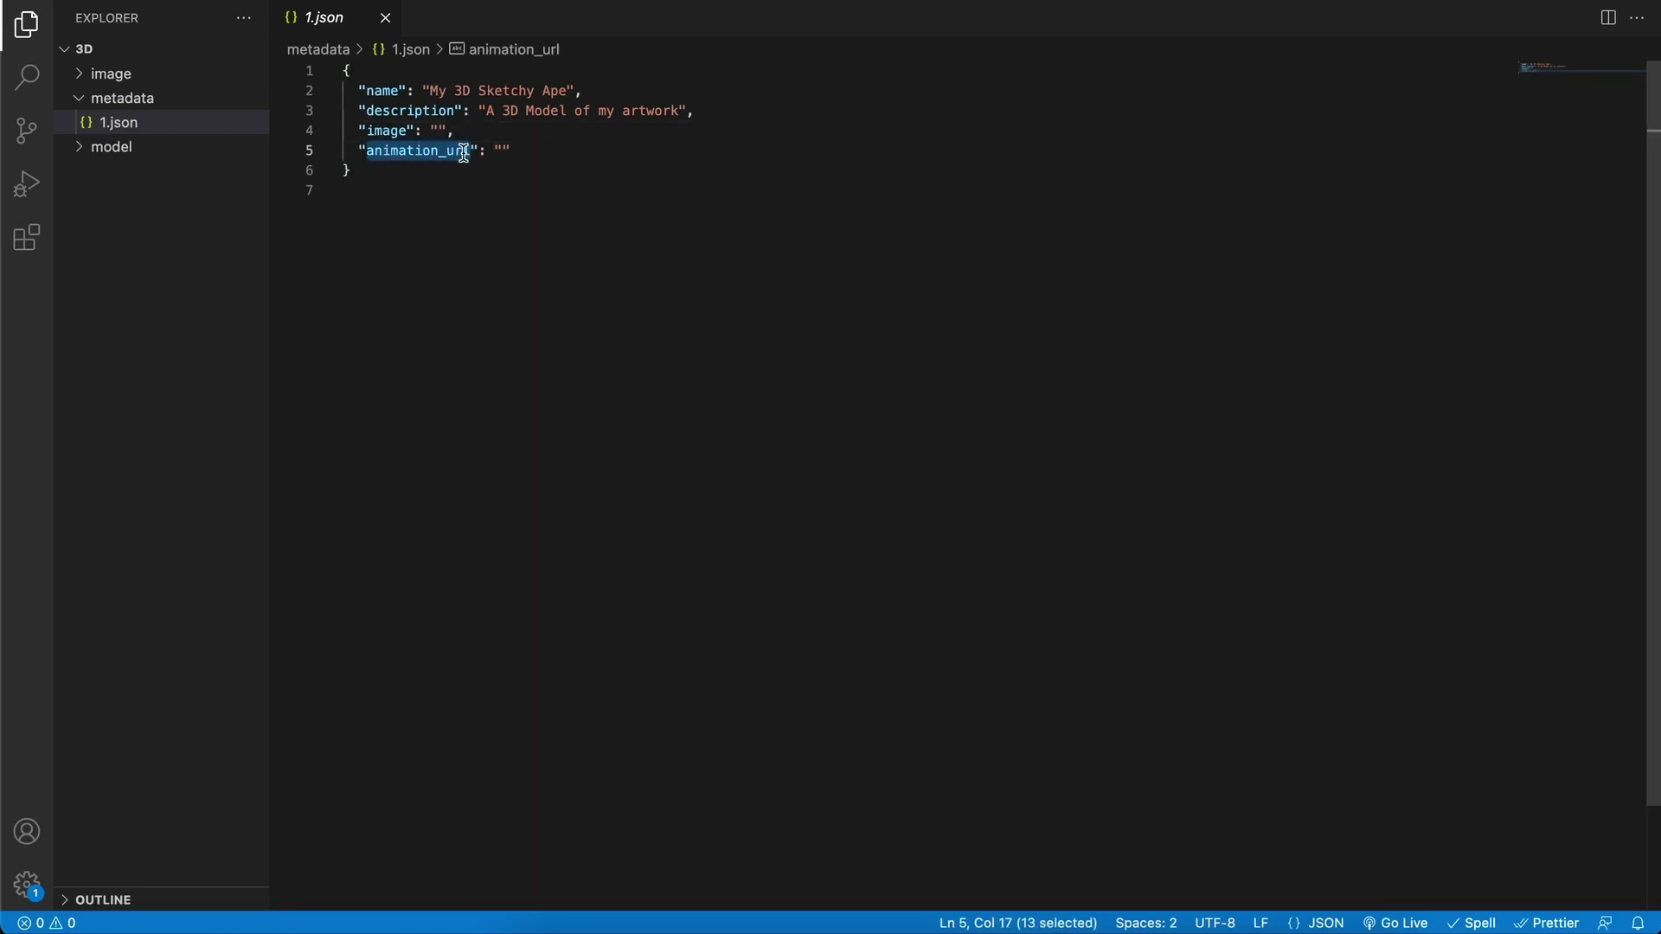
{"action": "left_click_drag", "start_coordinate": [525, 152], "coordinate": [358, 150]}
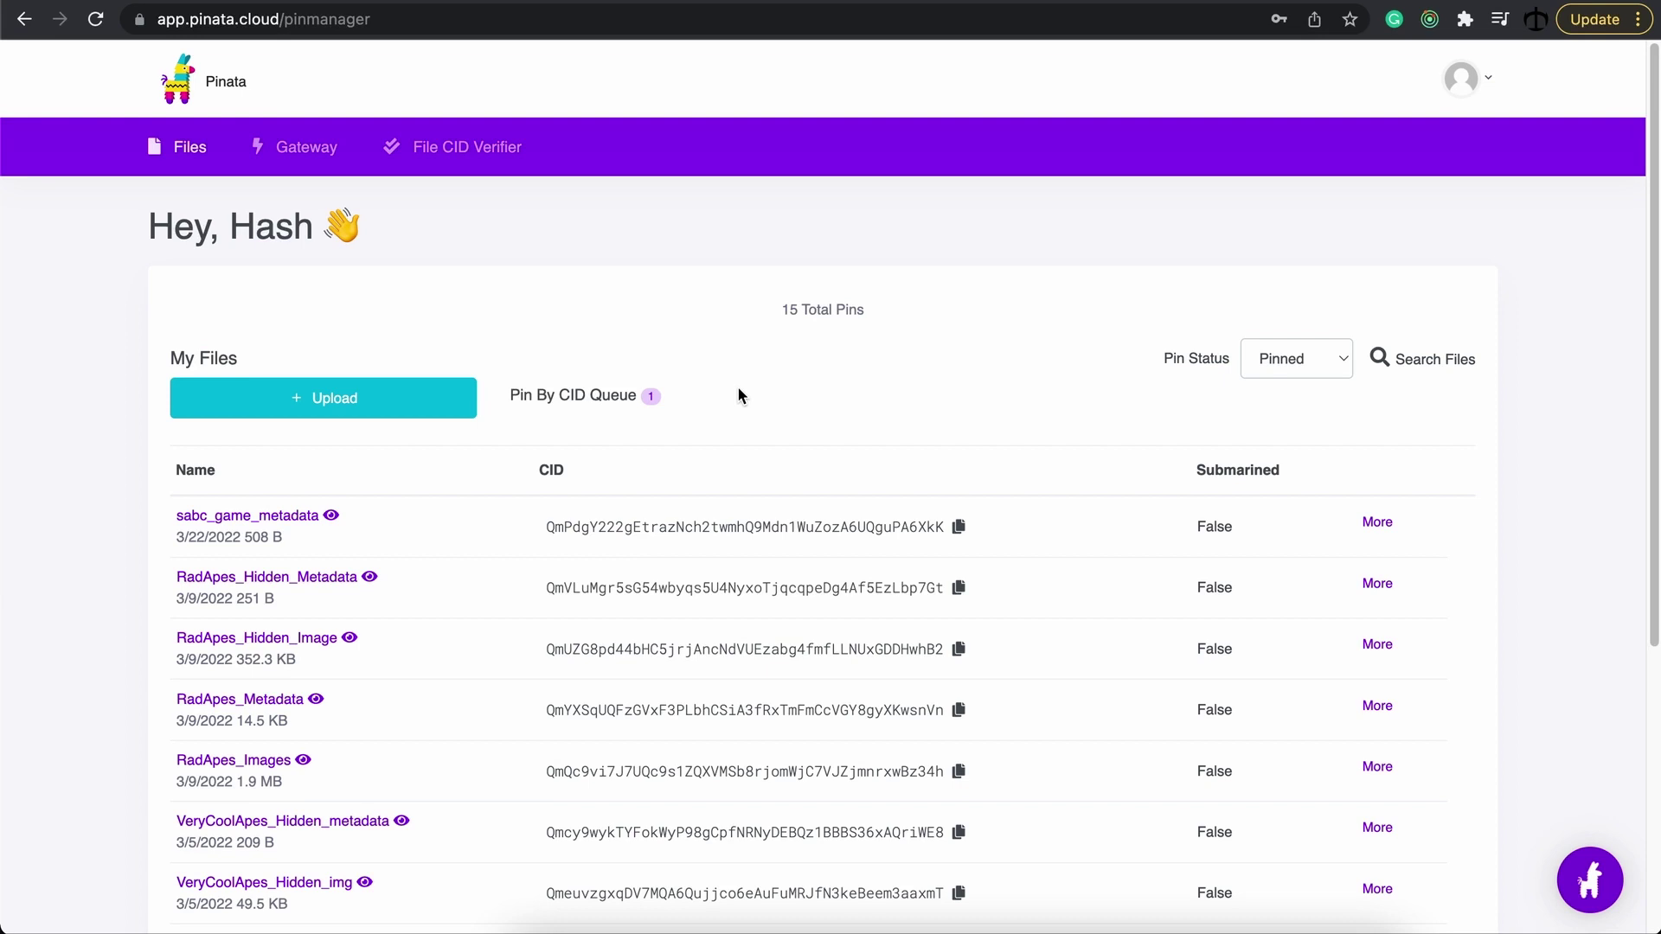
Choose the 3D/image folder for a Pinata folder upload
{"action": "left_click", "coordinate": [333, 414]}
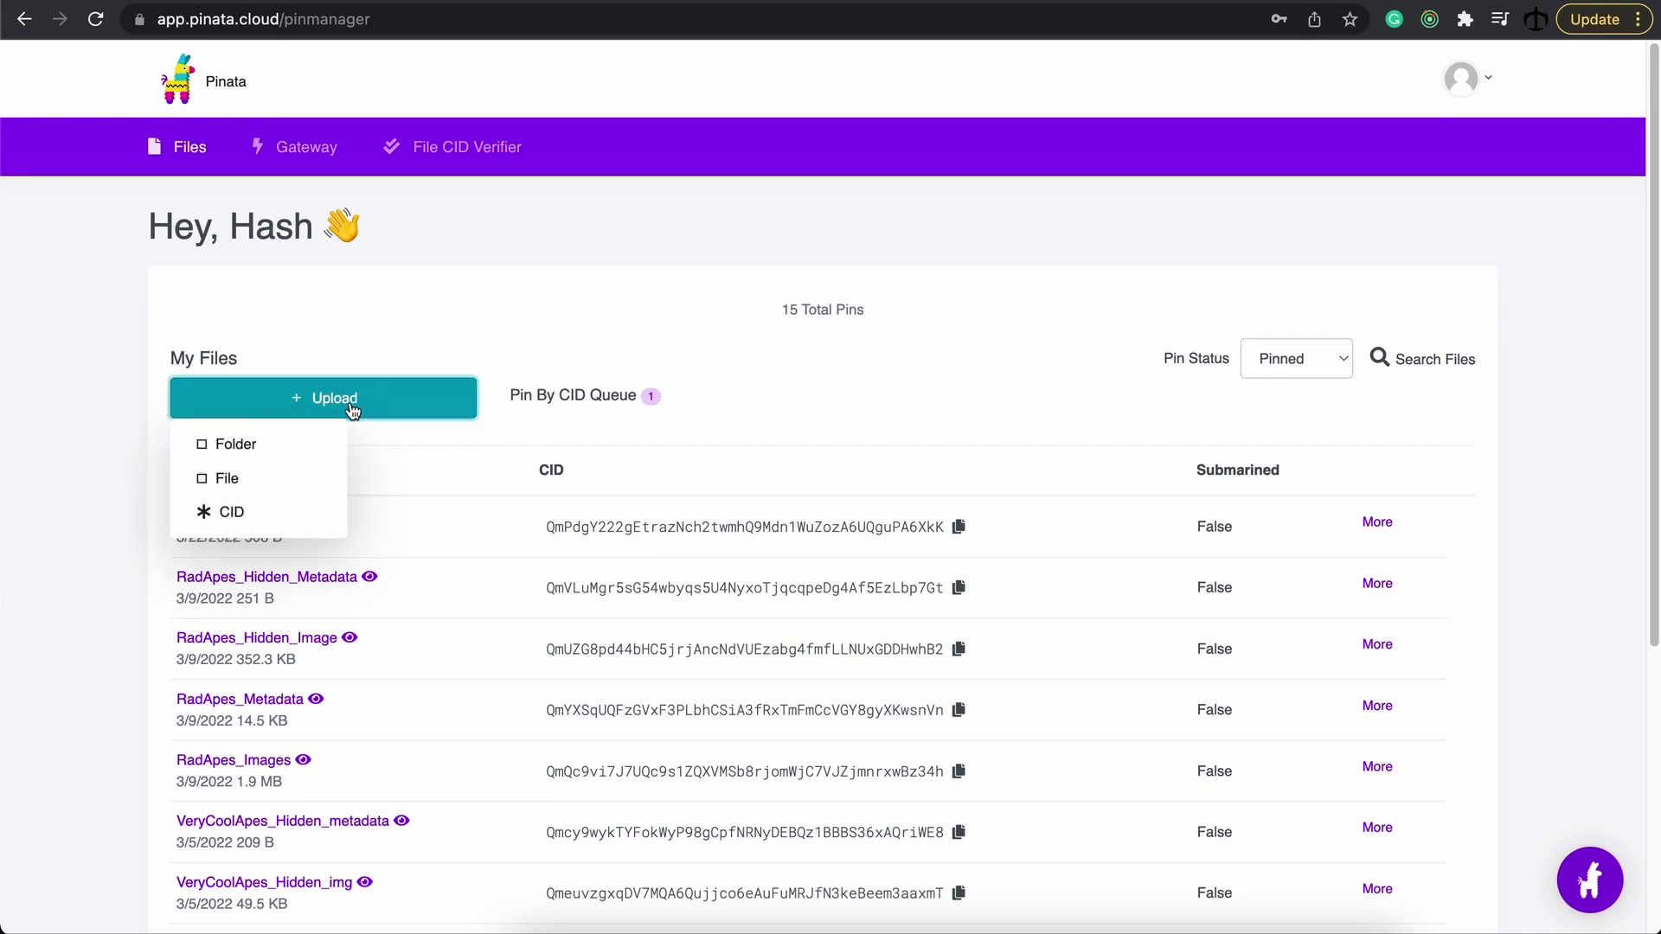
{"action": "left_click", "coordinate": [273, 441]}
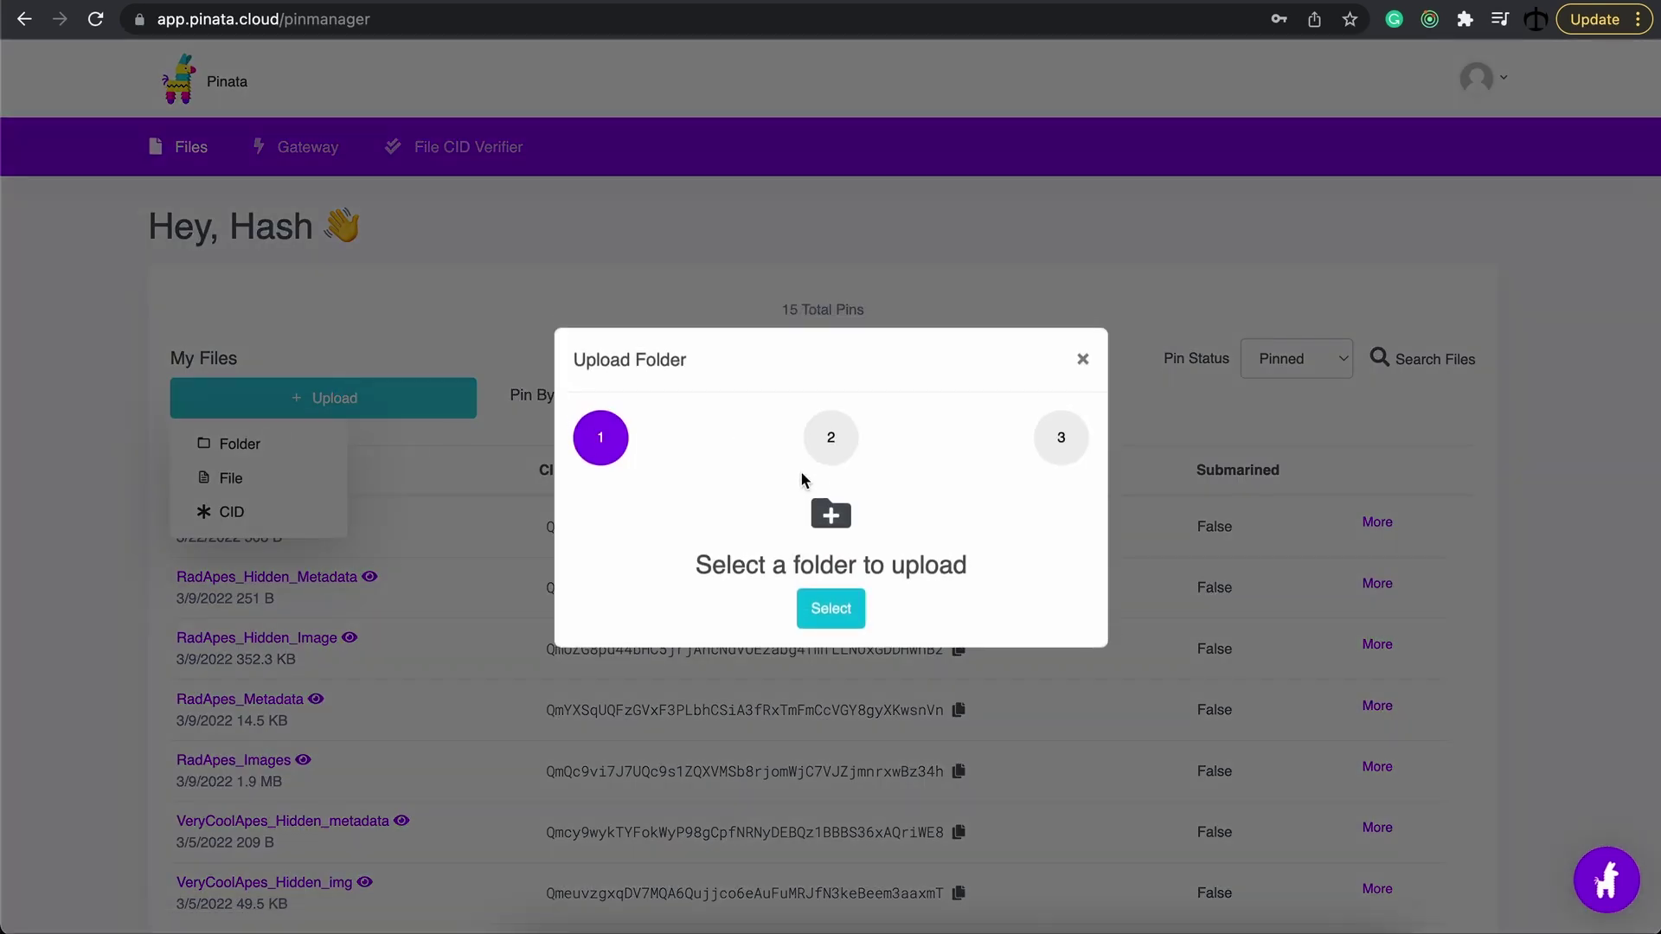
{"action": "left_click", "coordinate": [830, 608]}
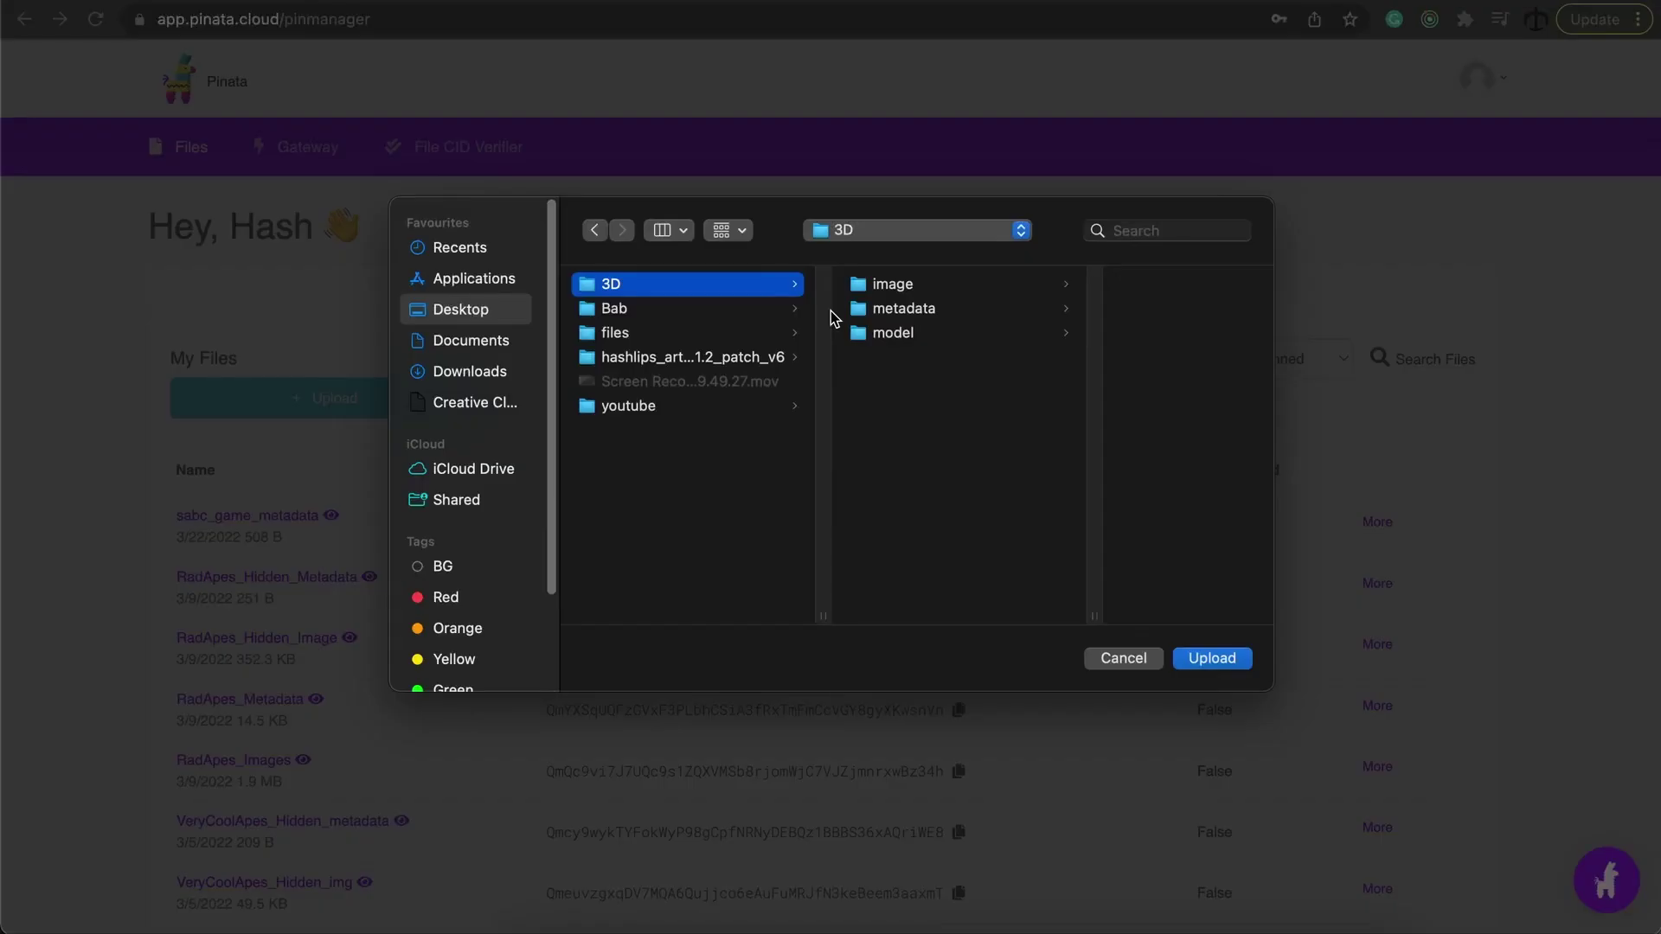
{"action": "left_click", "coordinate": [921, 285]}
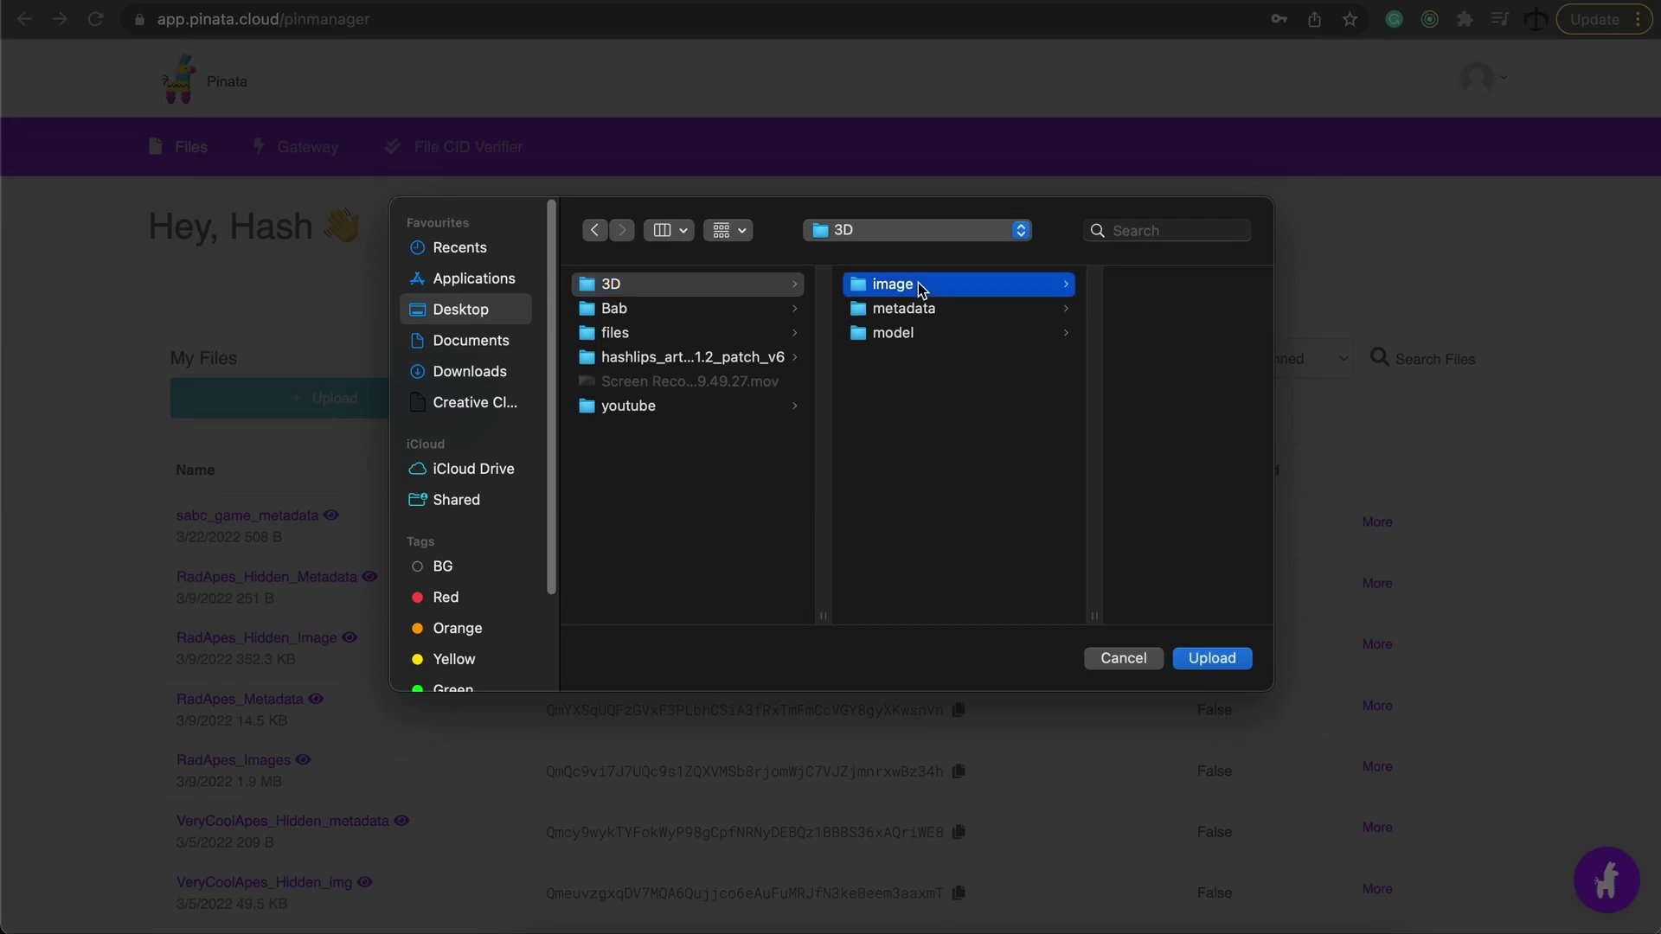
{"action": "left_click", "coordinate": [1212, 659]}
{"action": "left_click", "coordinate": [1029, 165]}
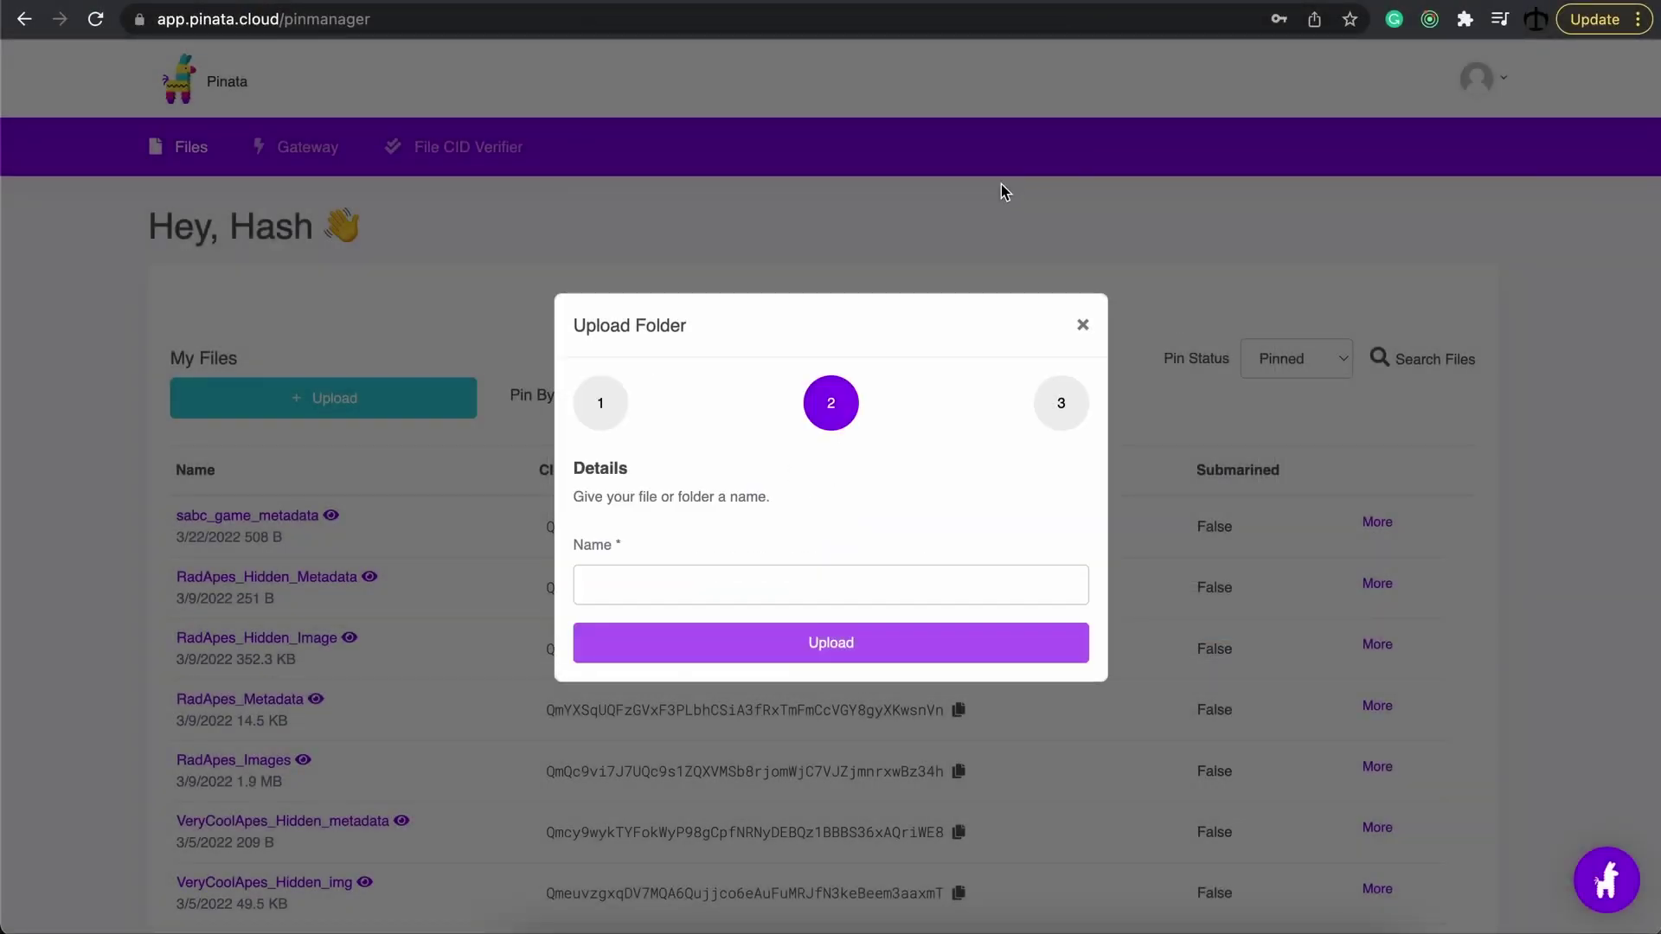
Name the upload 3d_image, upload it, and copy its CID
{"action": "left_click", "coordinate": [813, 586]}
{"action": "type", "text": "3d_image"}
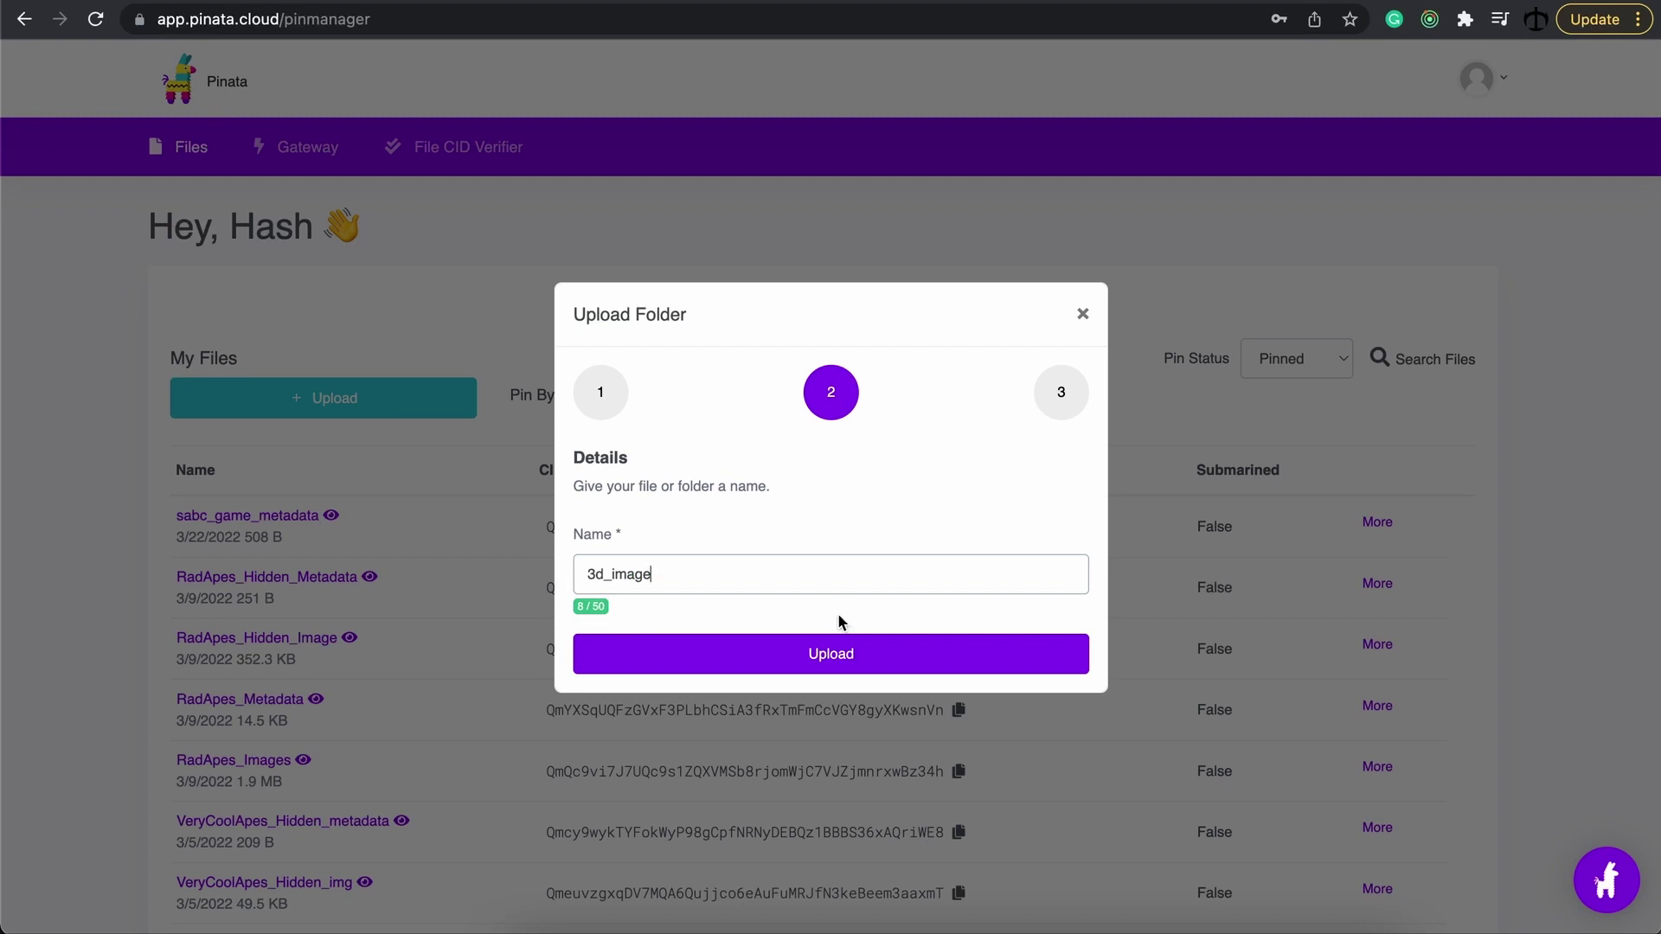
{"action": "left_click", "coordinate": [897, 664]}
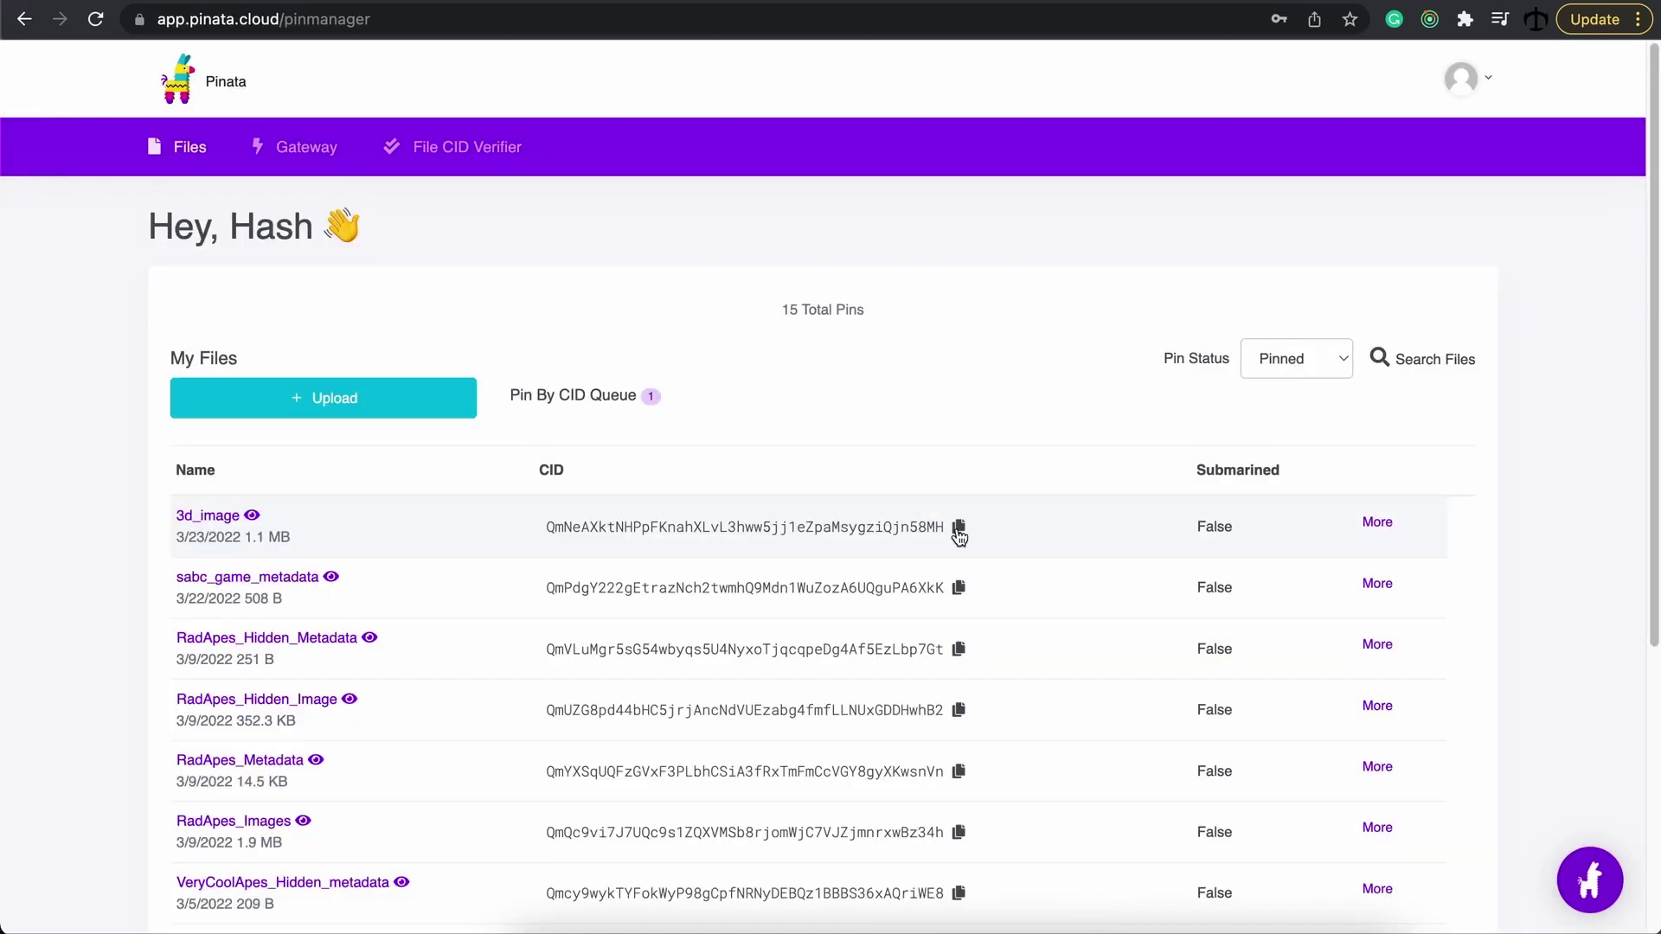
{"action": "left_click", "coordinate": [958, 527]}
Set the image value in 1.json to ipfs://<copied CID>/1.png
{"action": "left_click", "coordinate": [994, 919]}
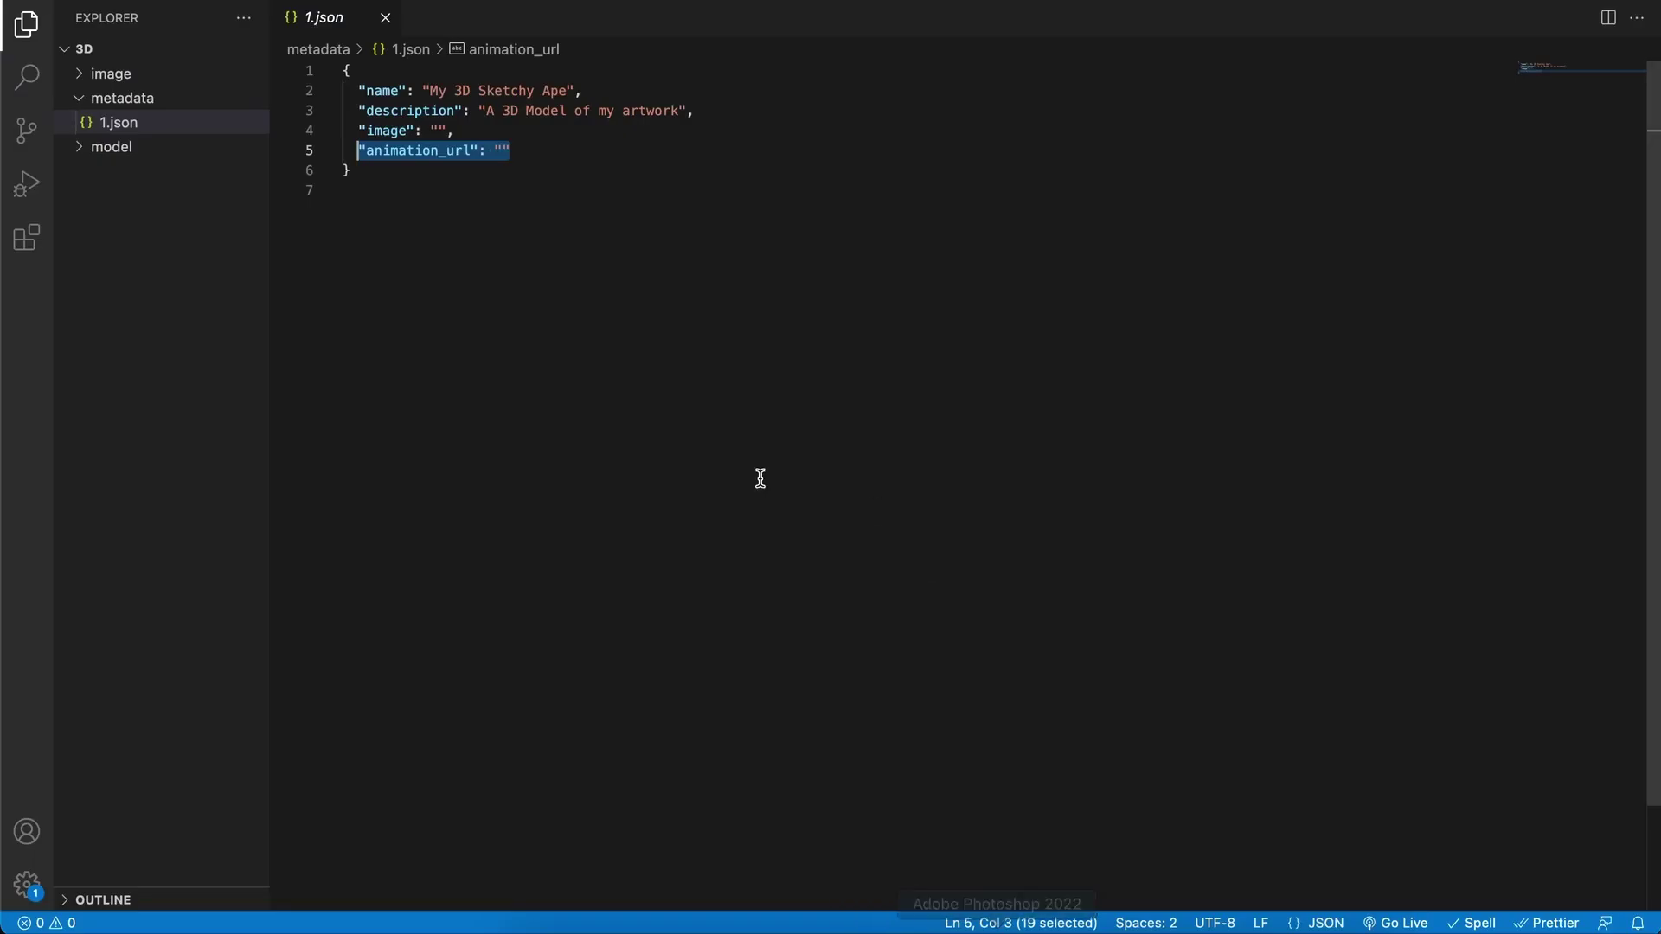
{"action": "left_click", "coordinate": [438, 130]}
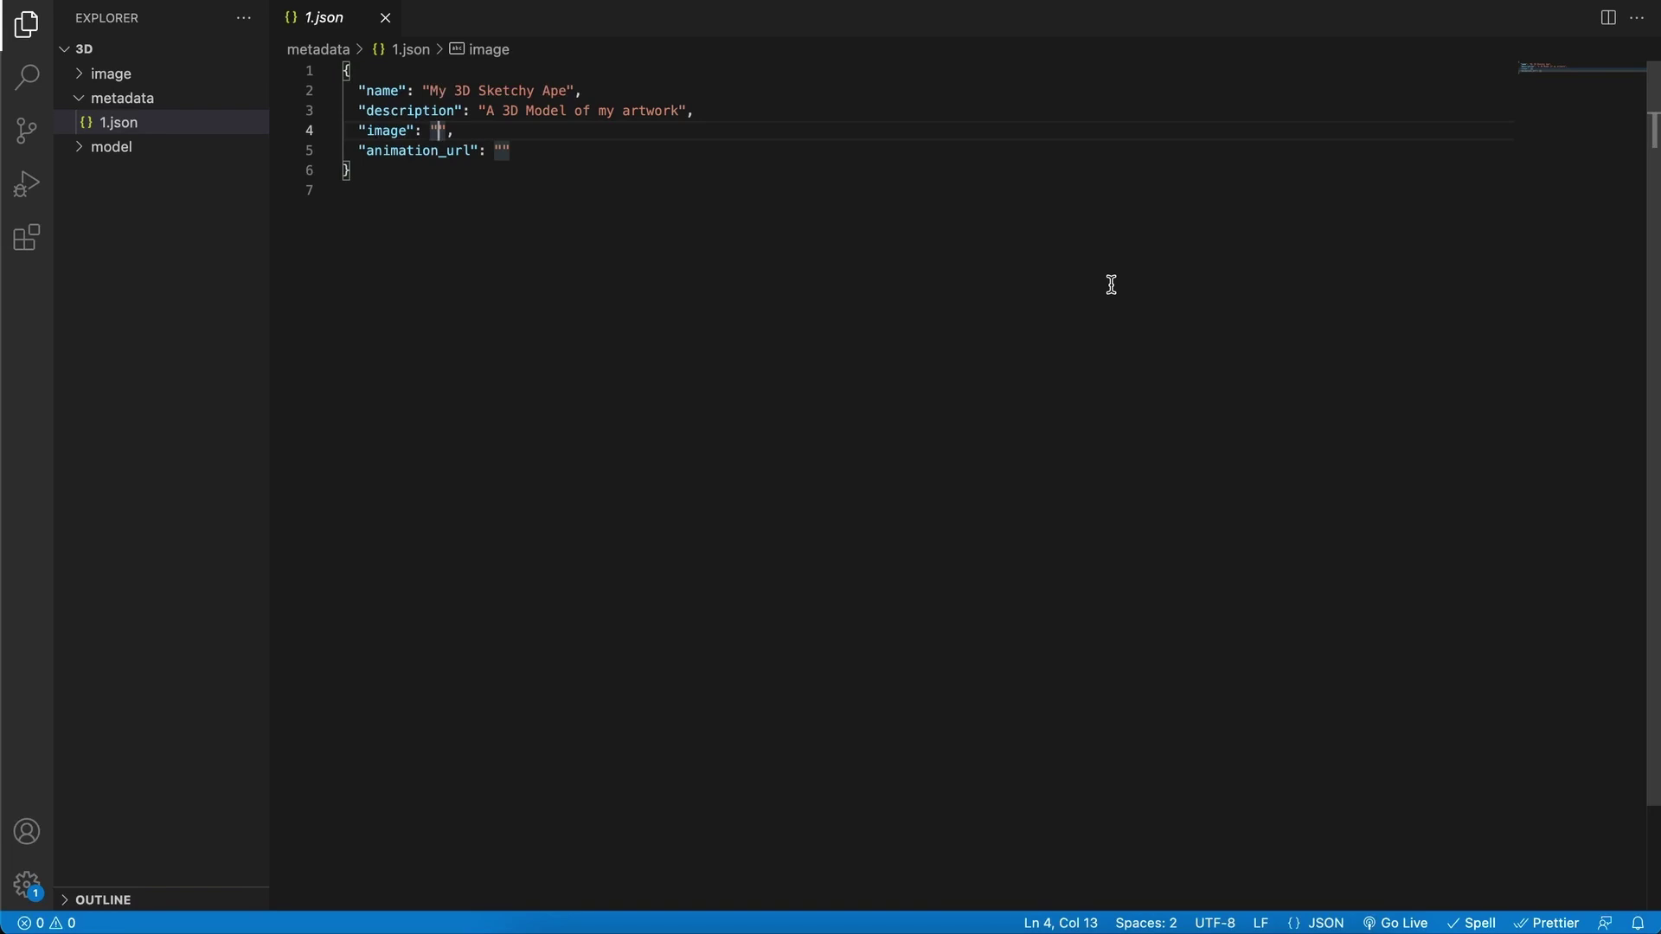
{"action": "type", "text": "ipfs:"}
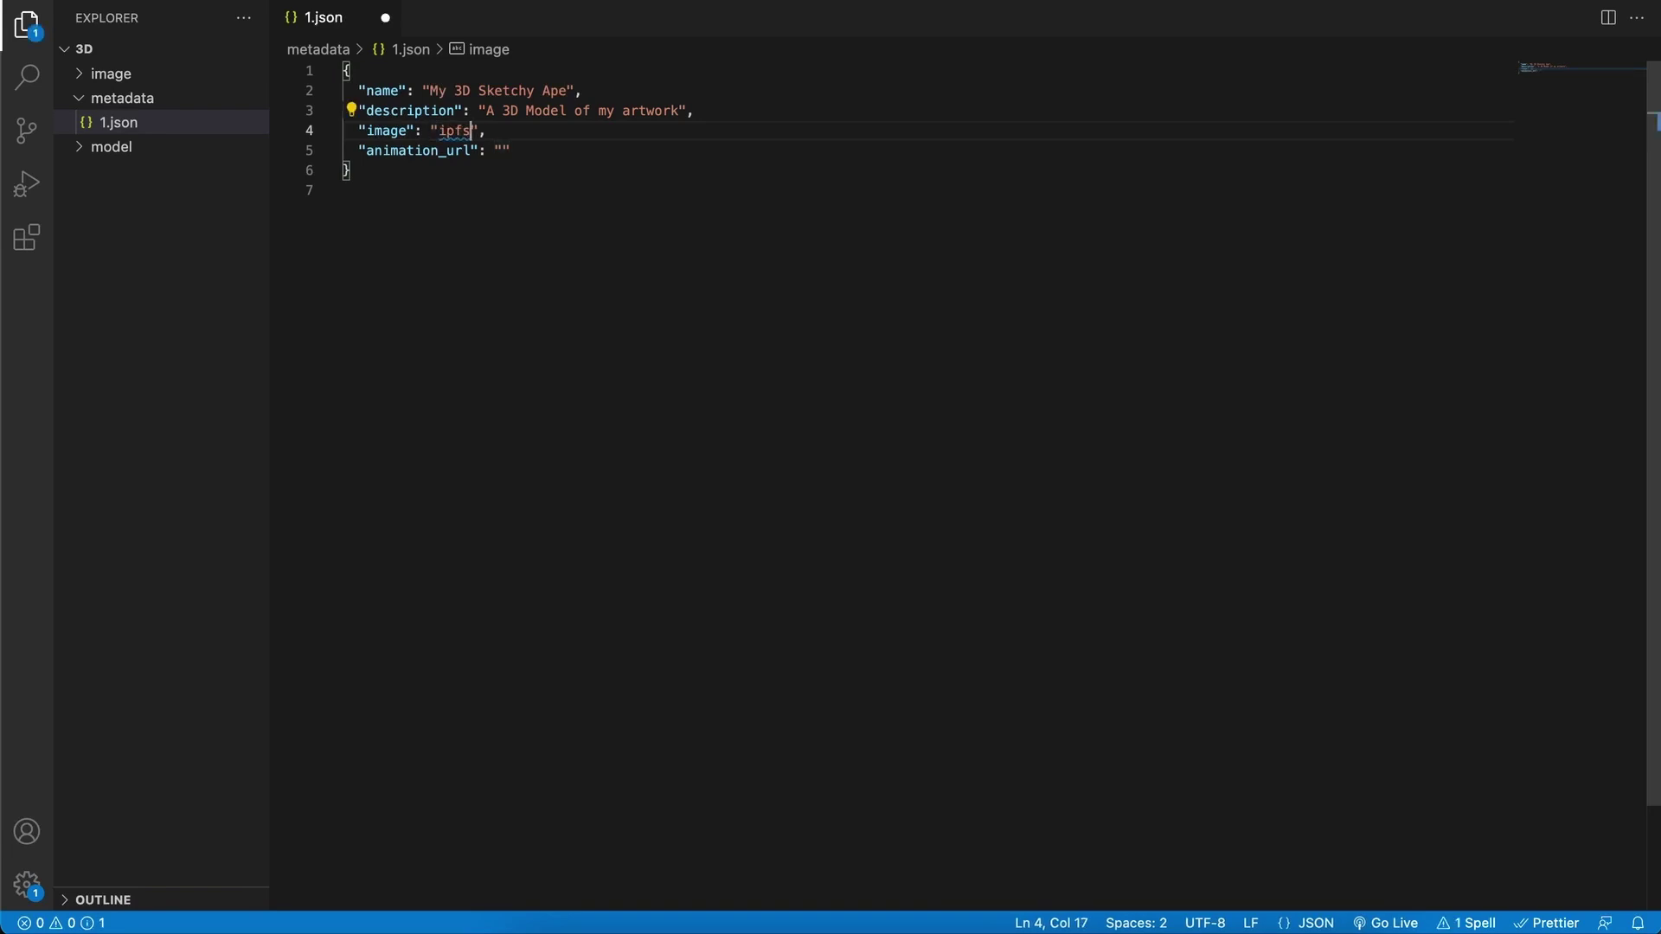
{"action": "type", "text": "//"}
{"action": "key", "text": "super+v"}
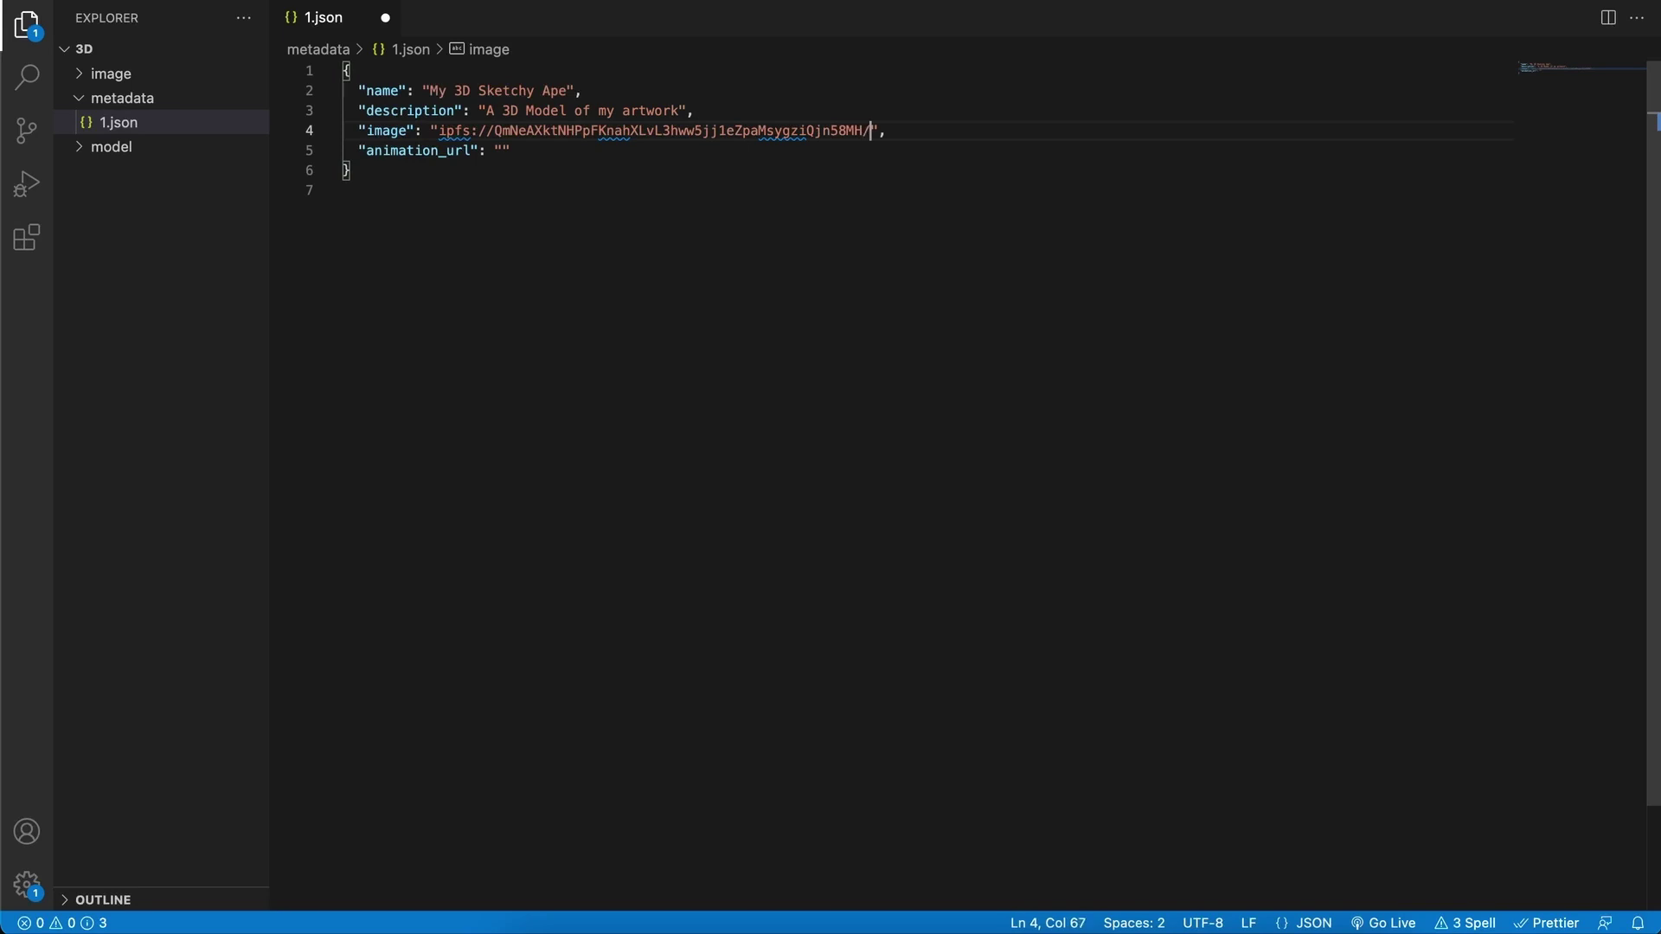
{"action": "type", "text": "1.png"}
{"action": "left_click", "coordinate": [923, 268]}
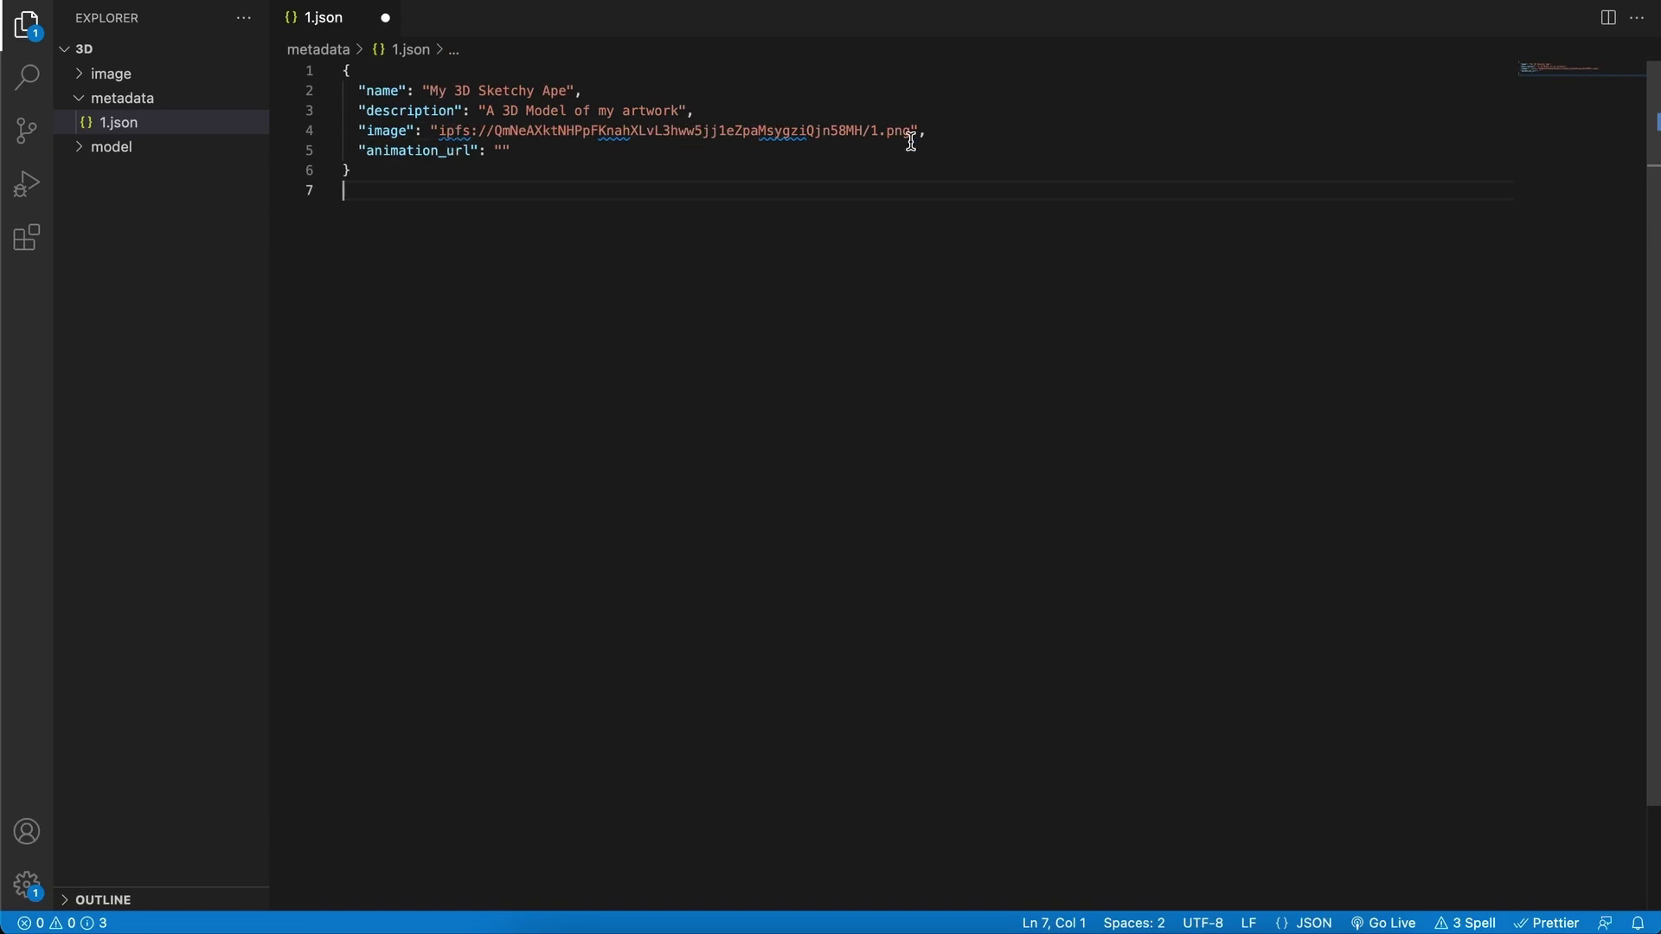
Check the image link, place the caret in animation_url, and save 1.json
{"action": "double_click", "coordinate": [454, 130]}
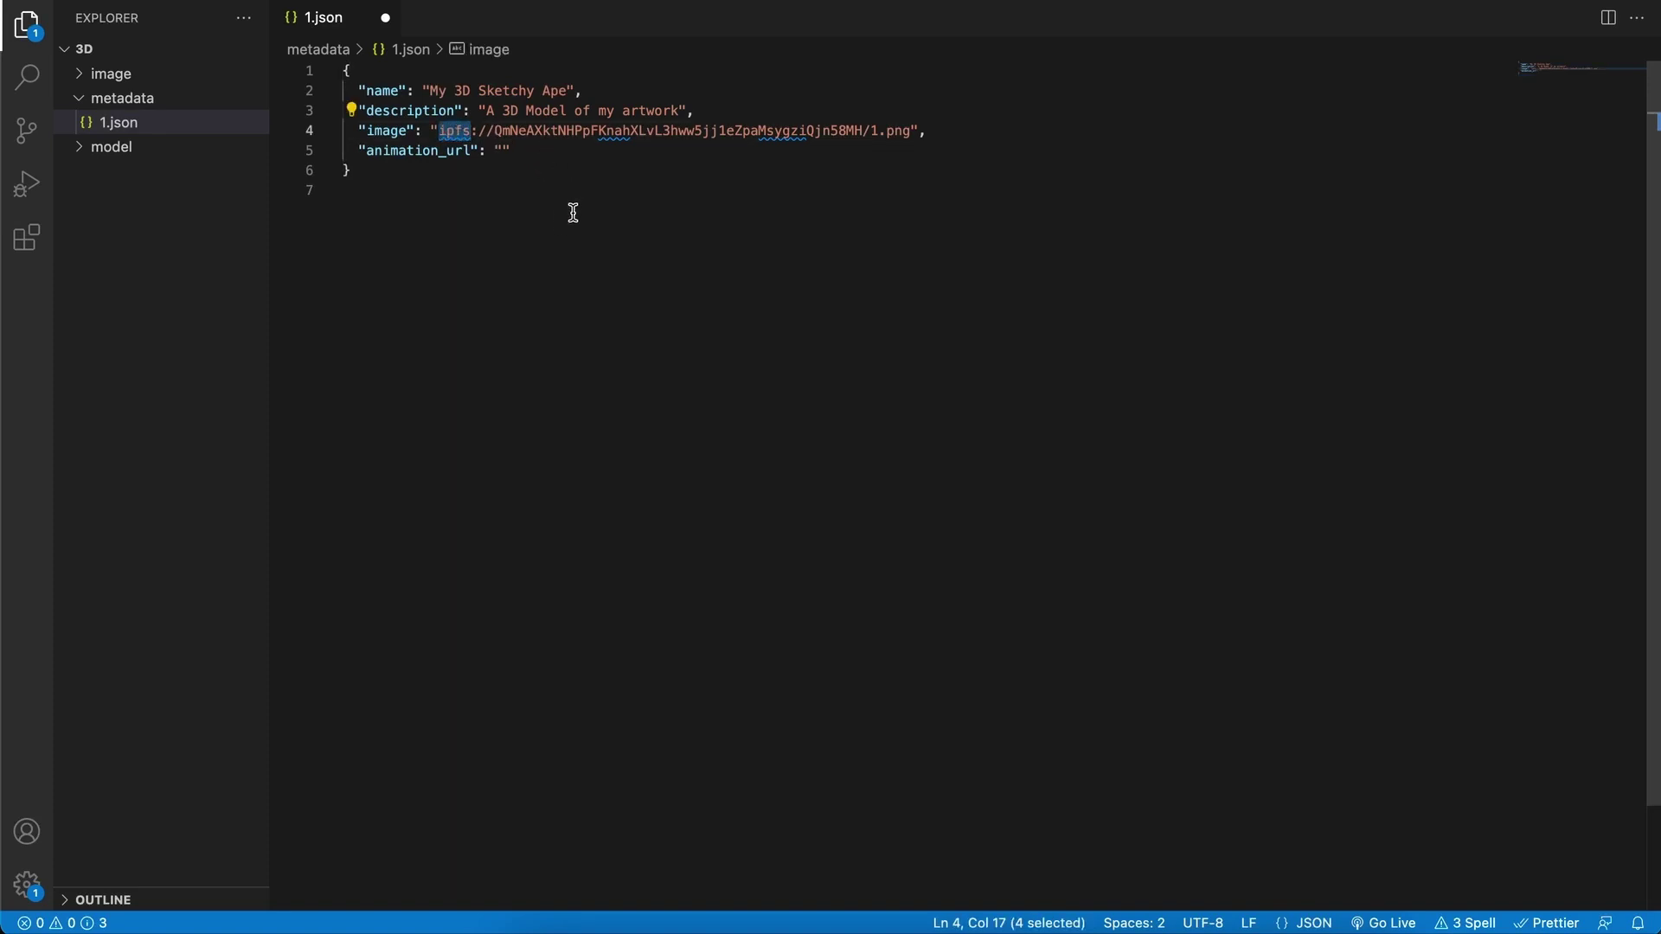
{"action": "left_click", "coordinate": [504, 151]}
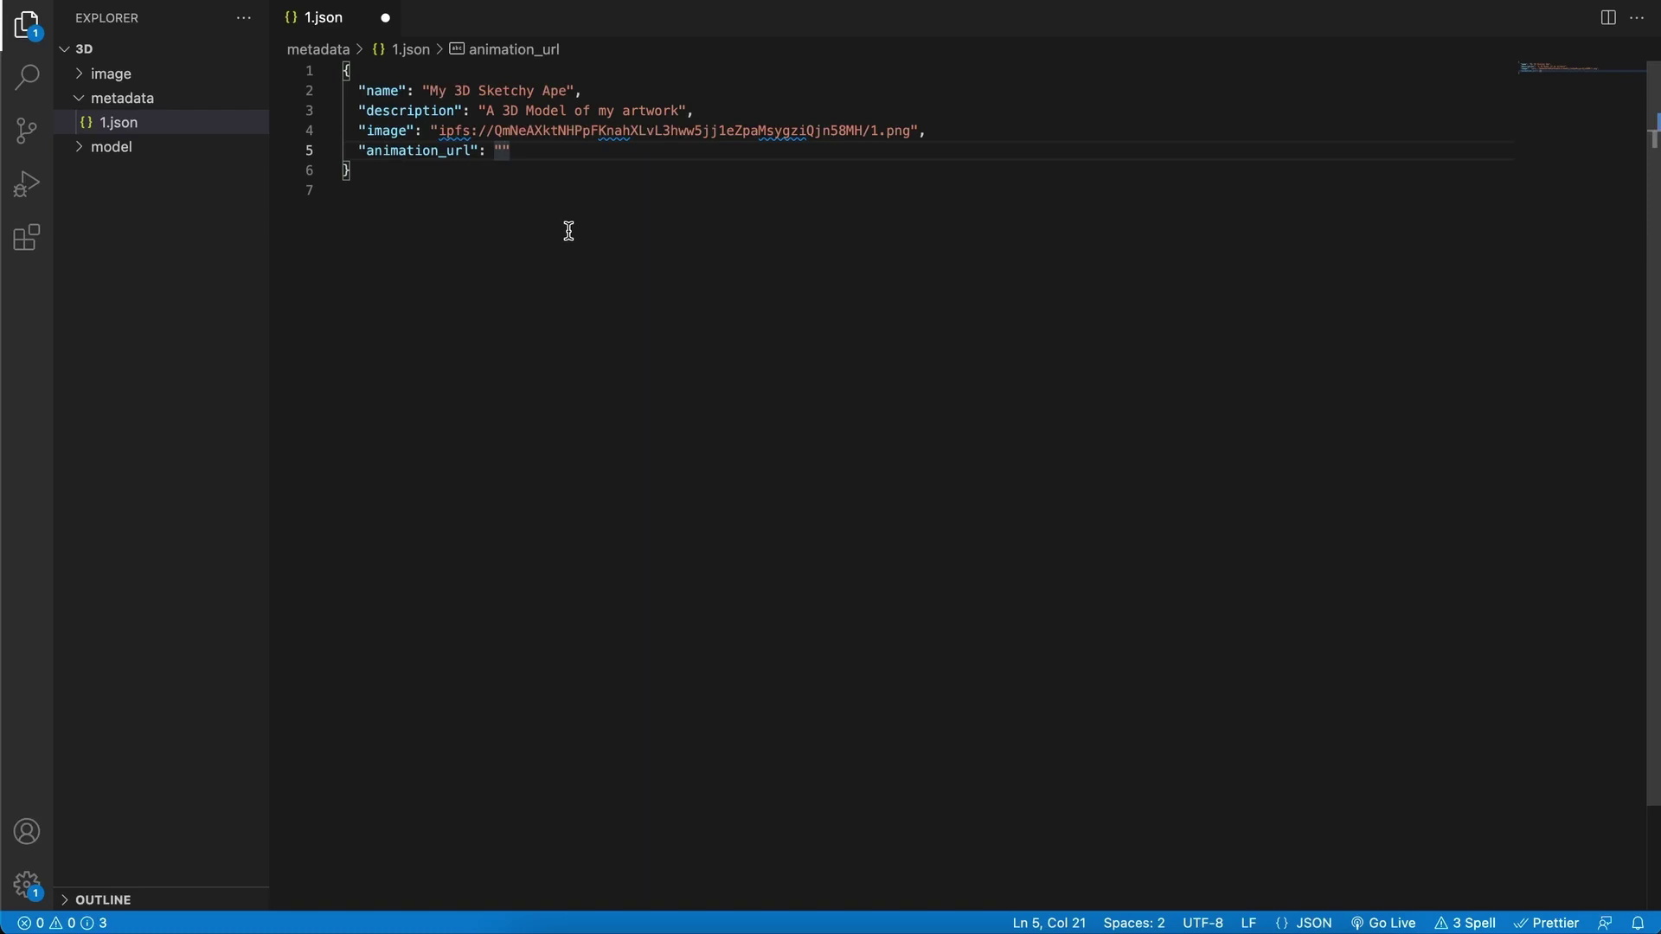
{"action": "left_click", "coordinate": [576, 224]}
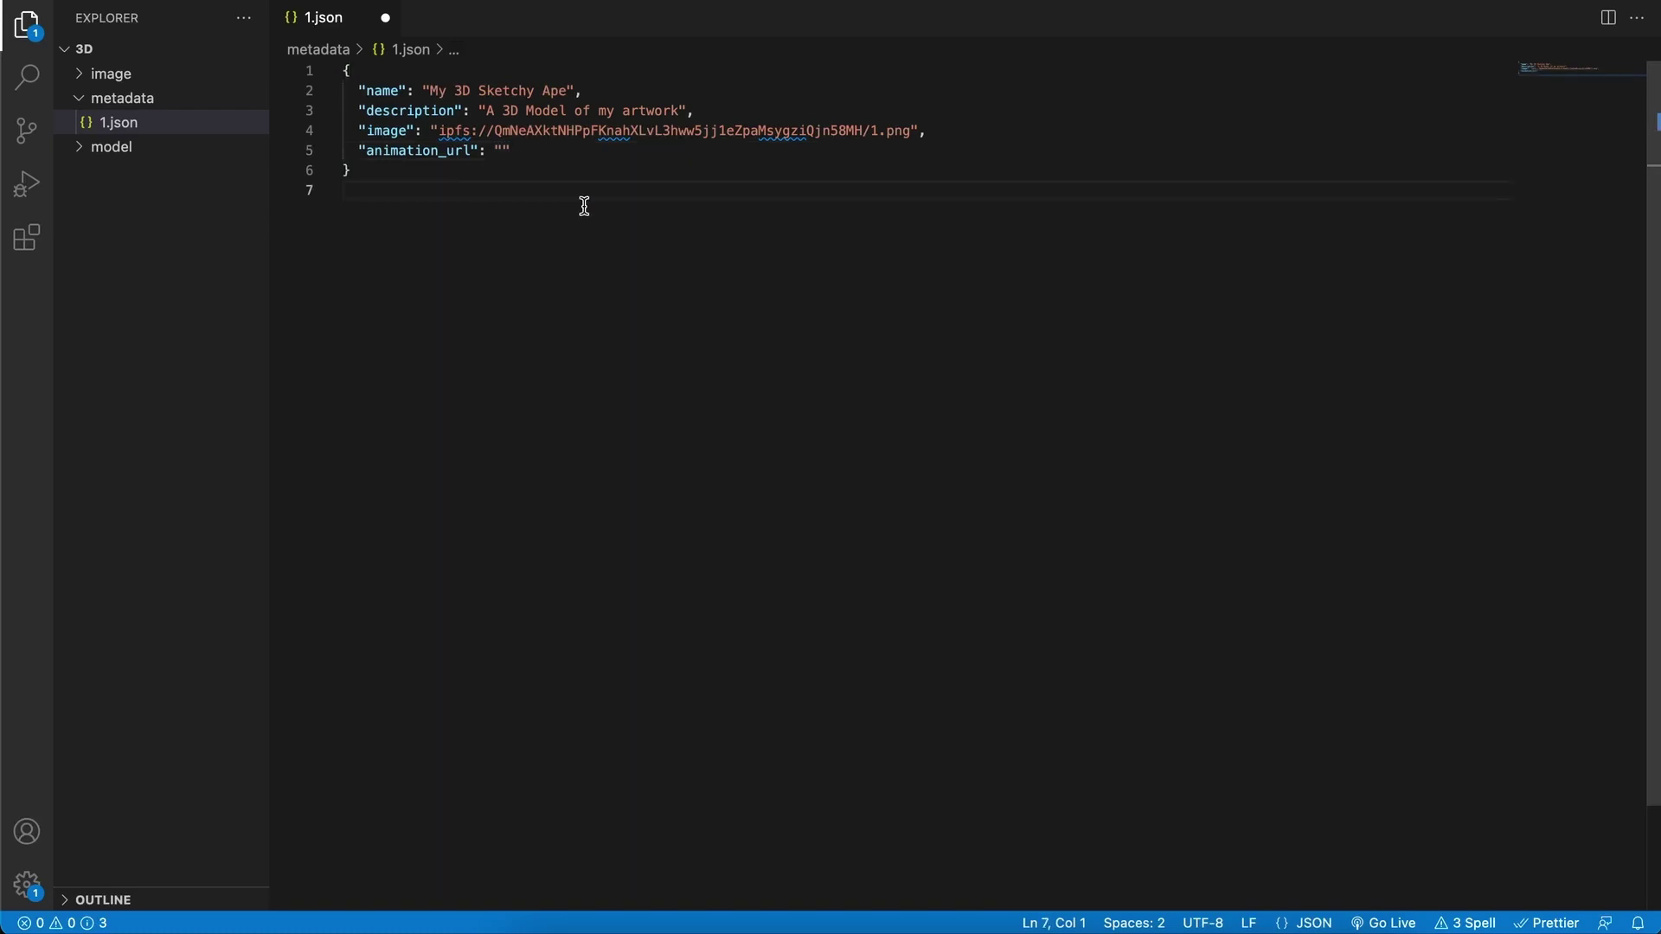
{"action": "key", "text": "cmd+s"}
Select the 3D/model folder for a Pinata folder upload
{"action": "left_click", "coordinate": [792, 899]}
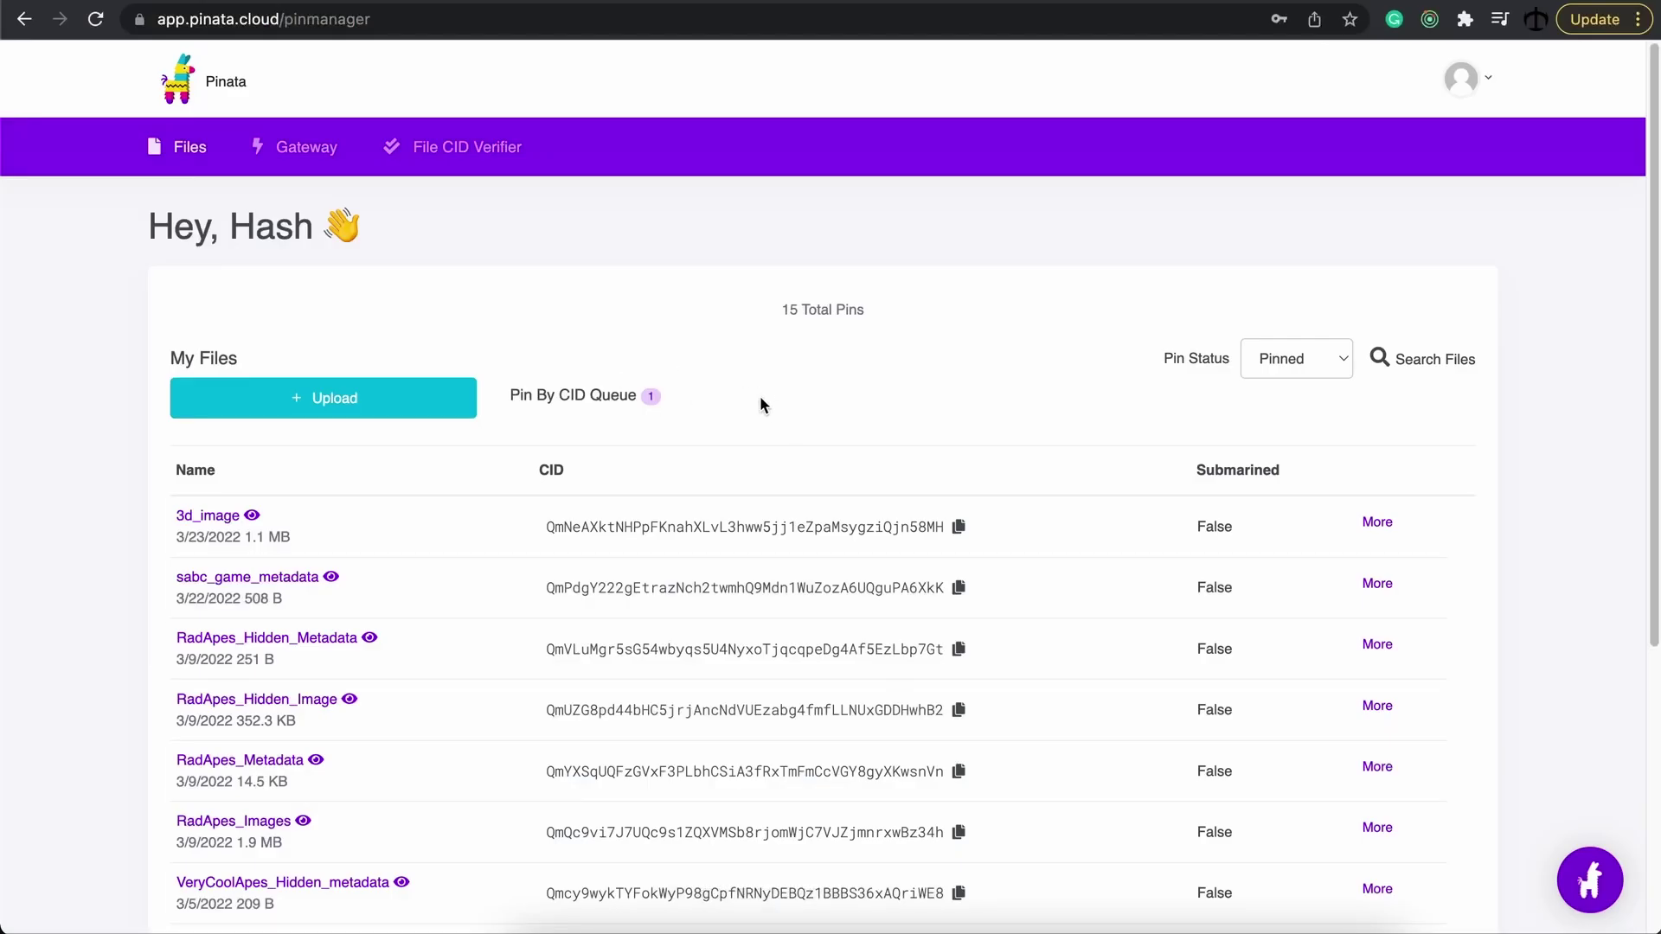
{"action": "left_click", "coordinate": [410, 406]}
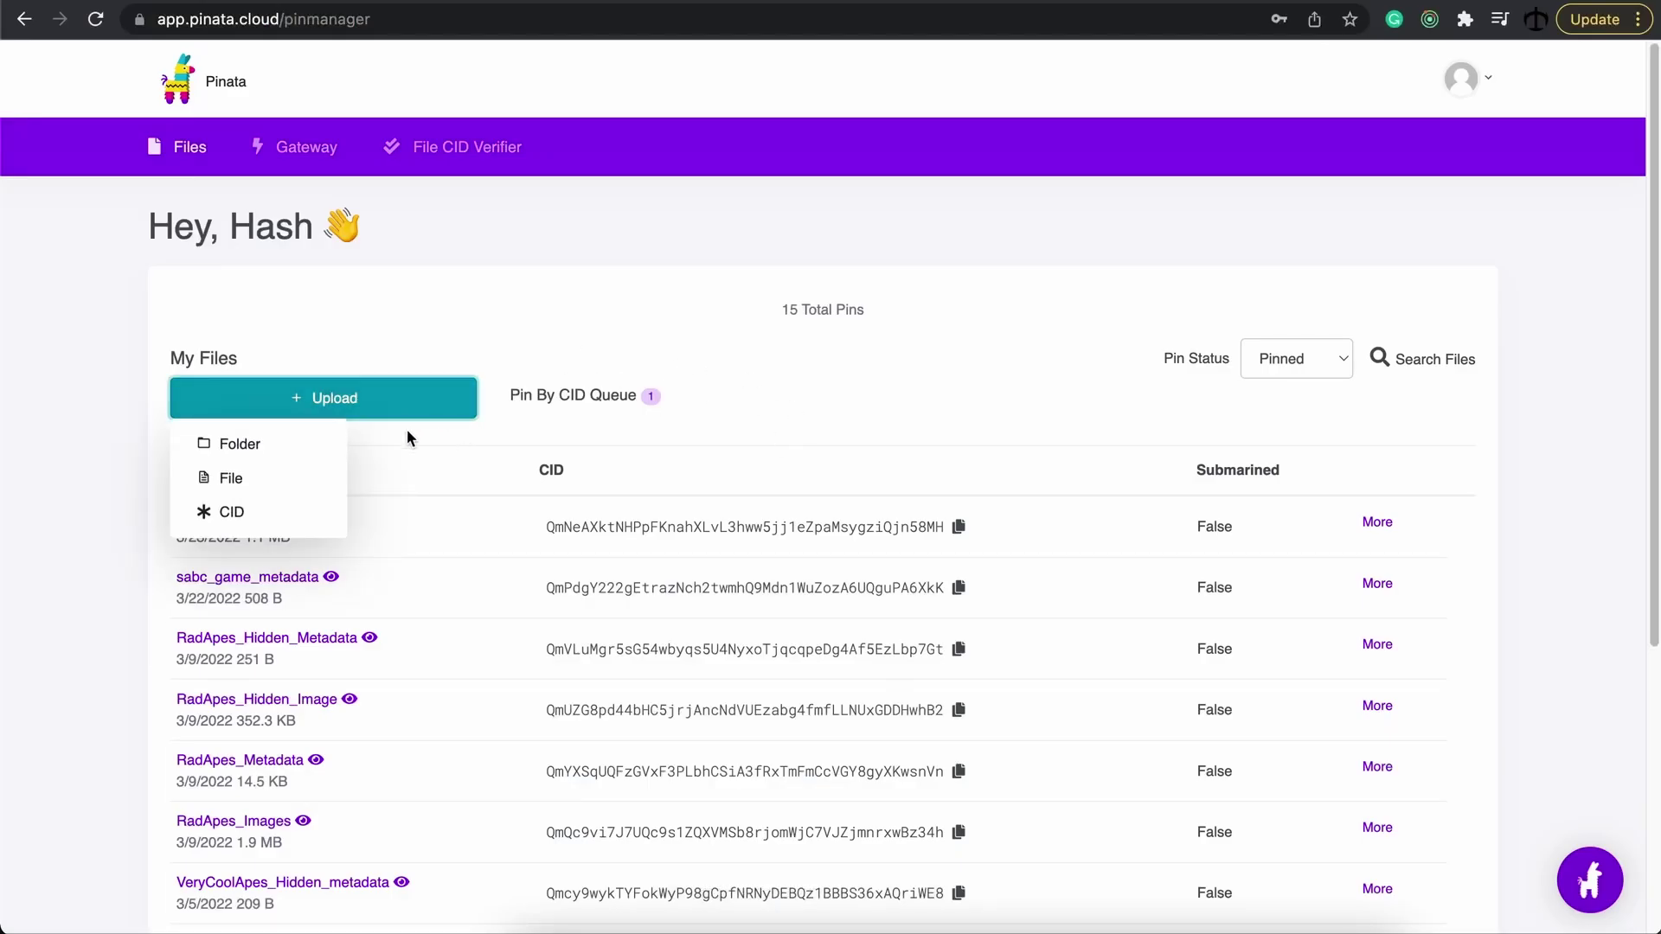
{"action": "left_click", "coordinate": [248, 444]}
{"action": "left_click", "coordinate": [827, 607]}
{"action": "left_click", "coordinate": [839, 228]}
{"action": "left_click", "coordinate": [851, 258]}
{"action": "left_click", "coordinate": [895, 334]}
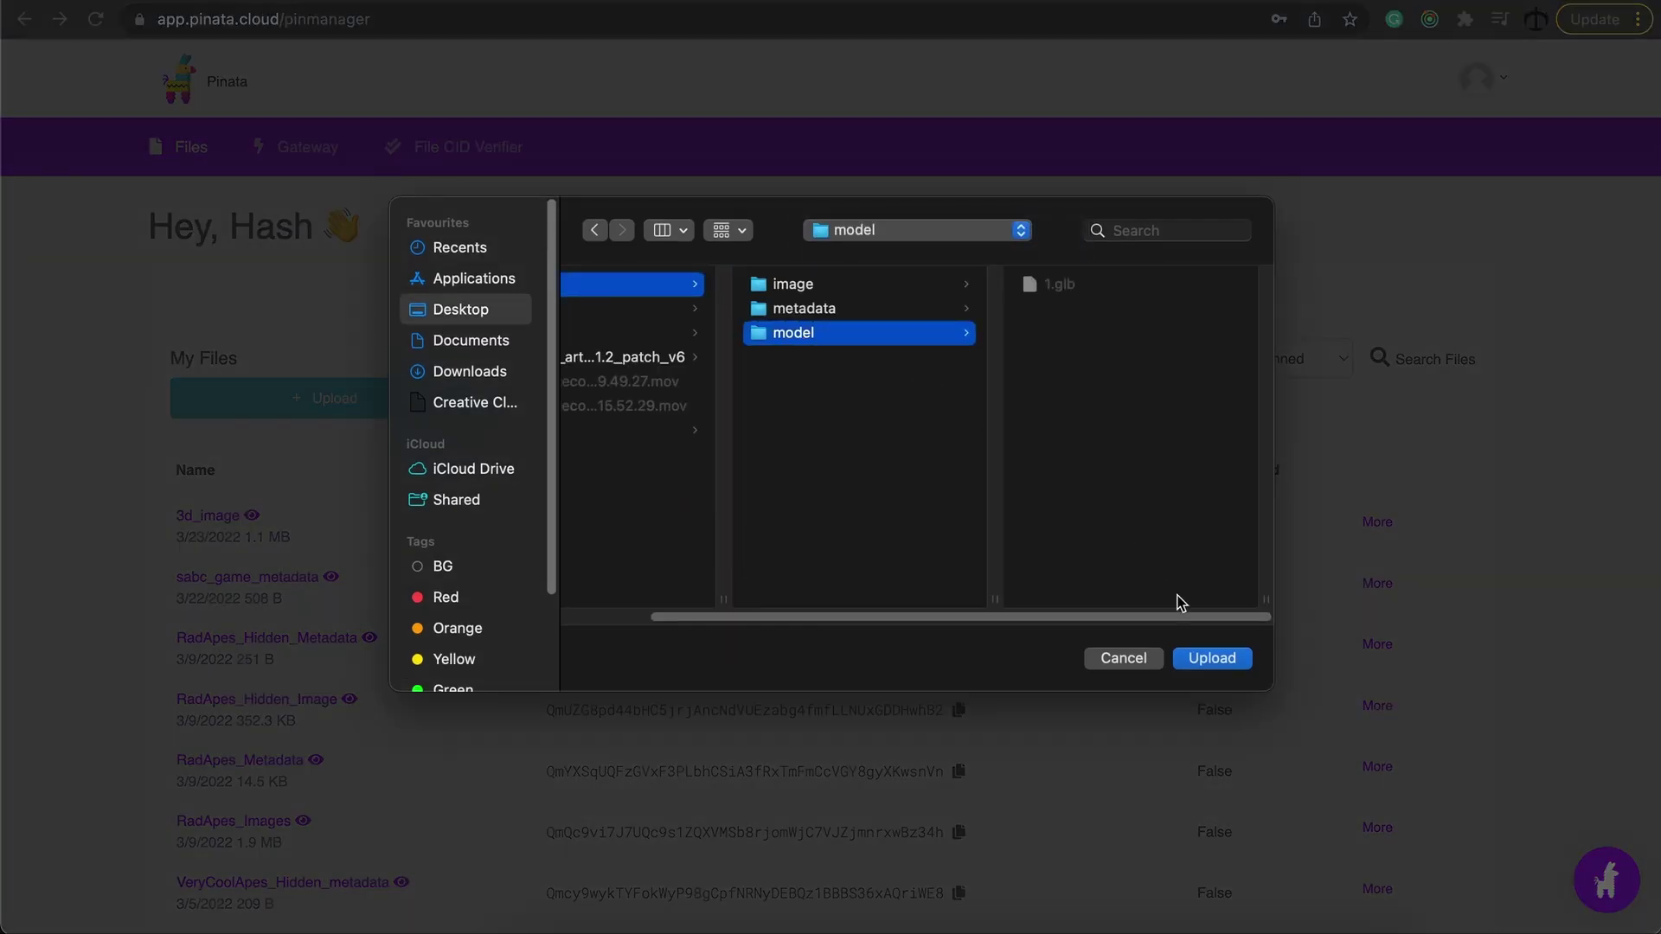
{"action": "left_click", "coordinate": [1210, 658]}
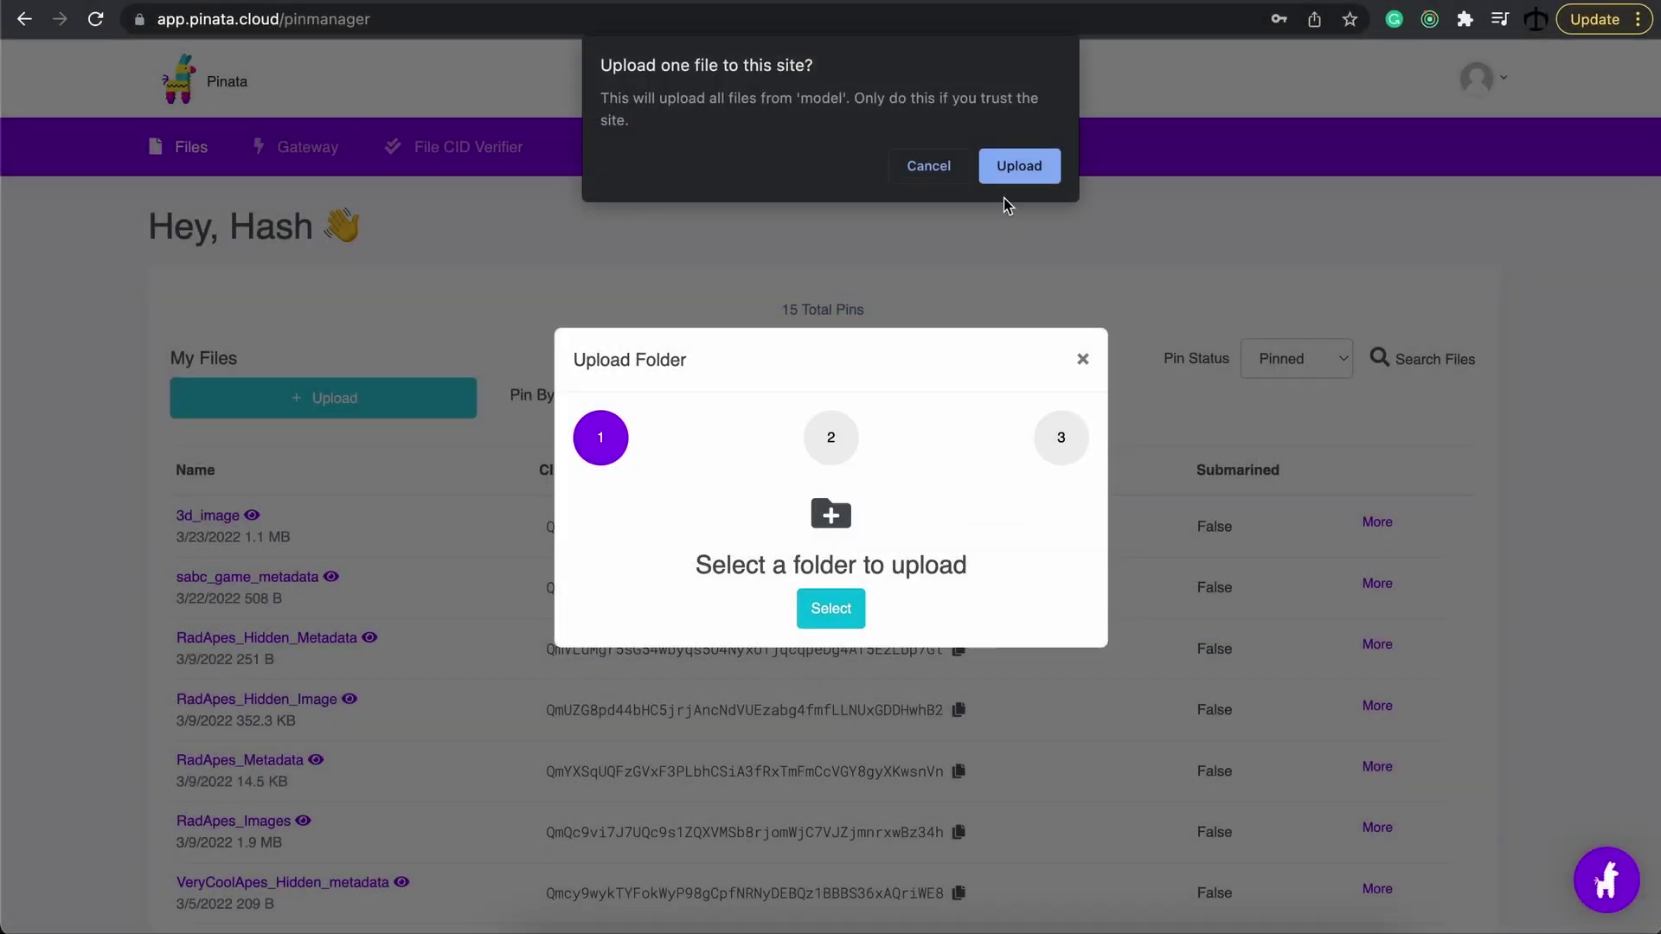
{"action": "left_click", "coordinate": [1016, 171]}
Name the folder 3d_model and upload it
{"action": "left_click", "coordinate": [867, 590]}
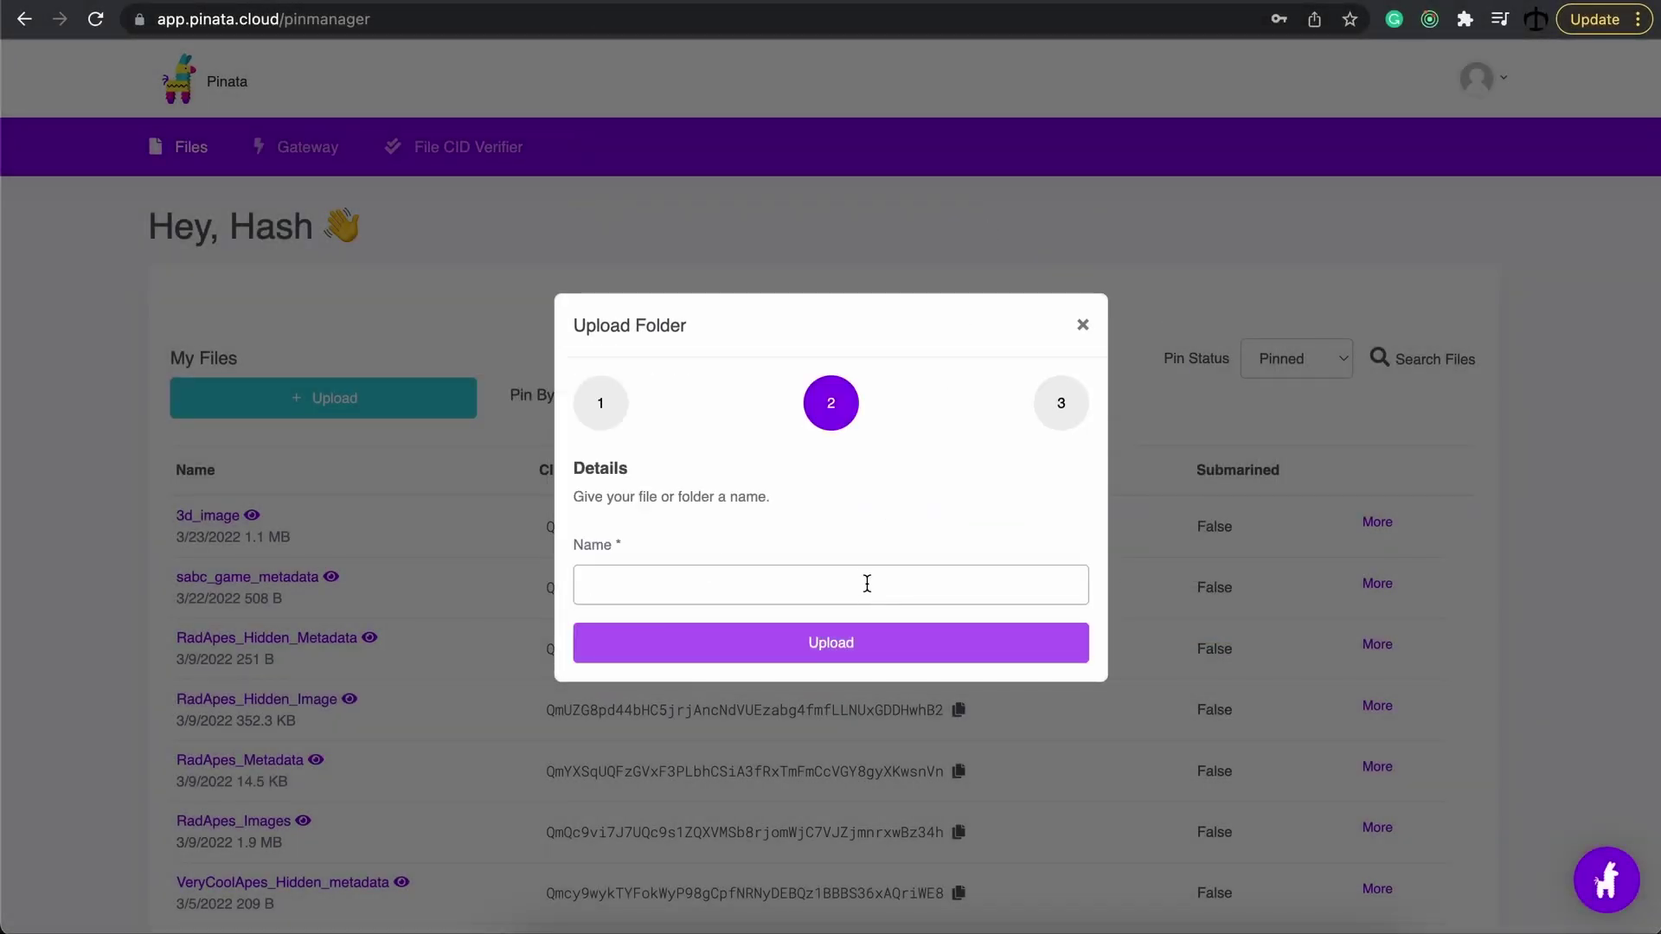
{"action": "type", "text": "3d_model"}
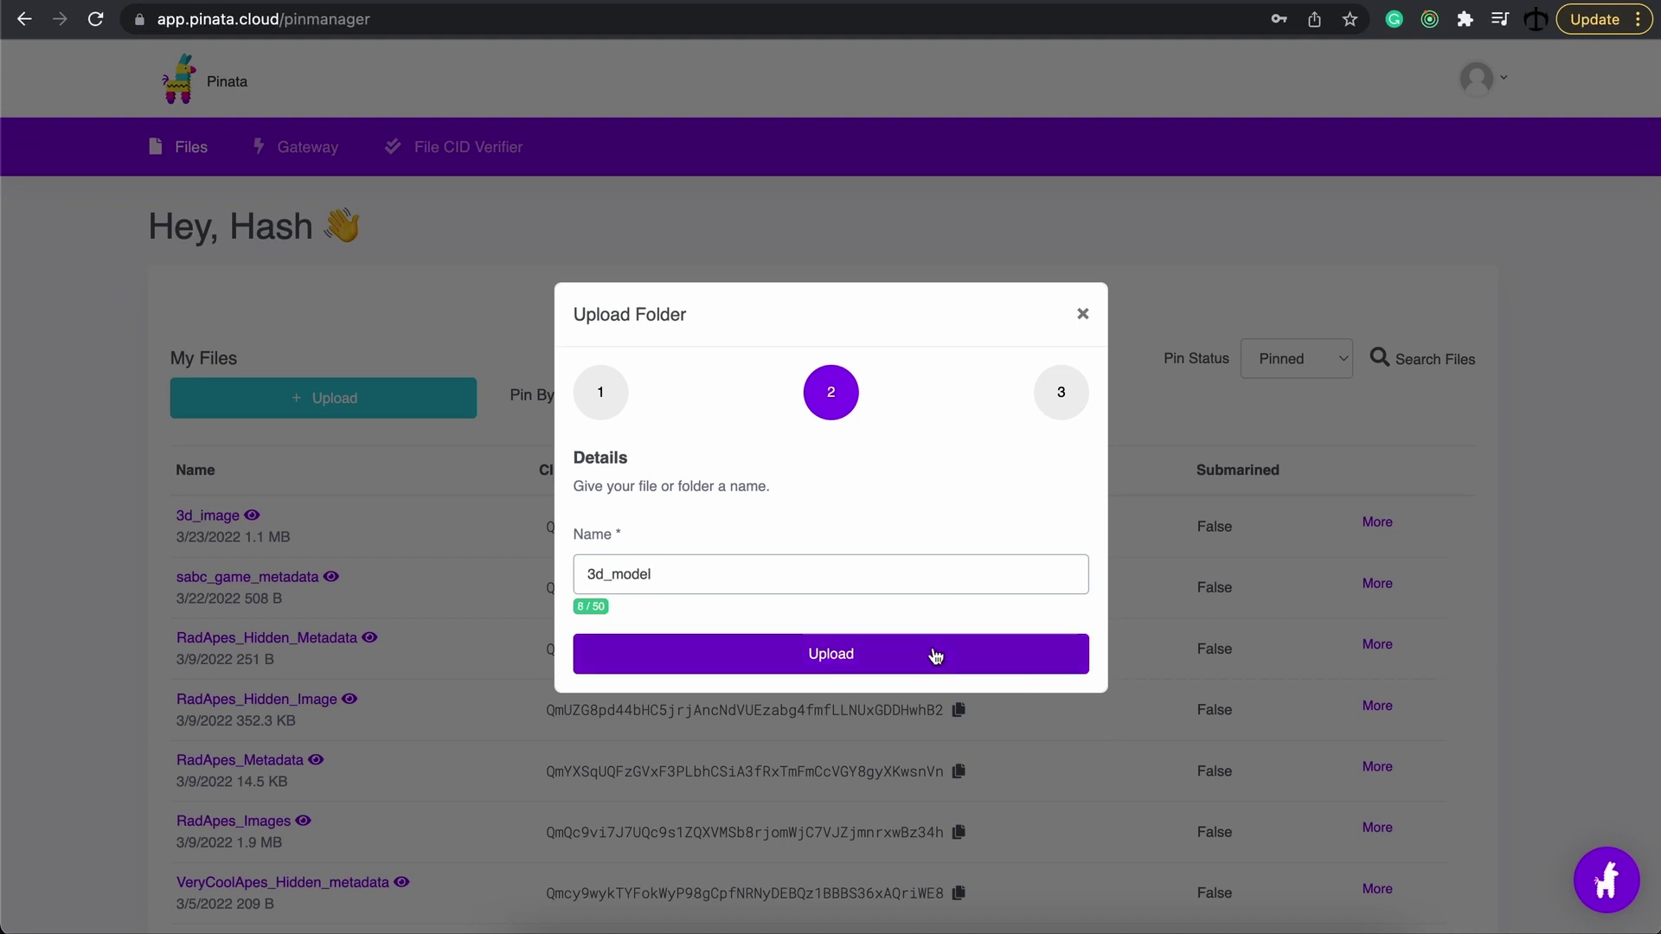
{"action": "left_click", "coordinate": [931, 653]}
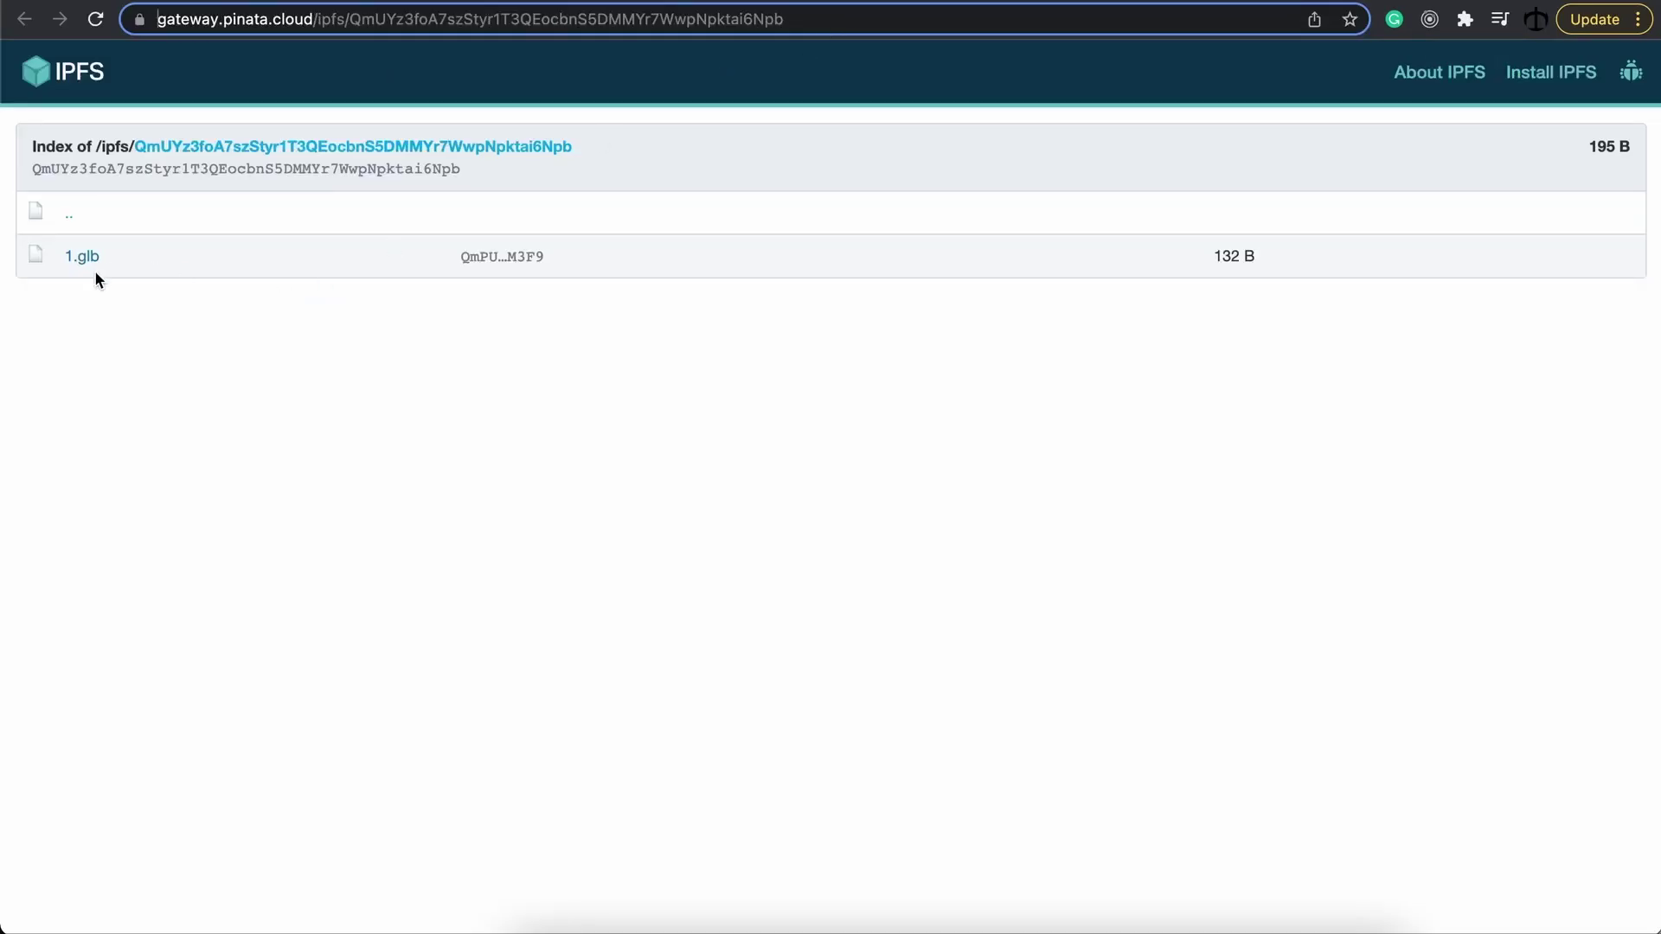
Open 1.glb on the Pinata gateway to get its link, then return to 1.json
{"action": "left_click", "coordinate": [82, 259]}
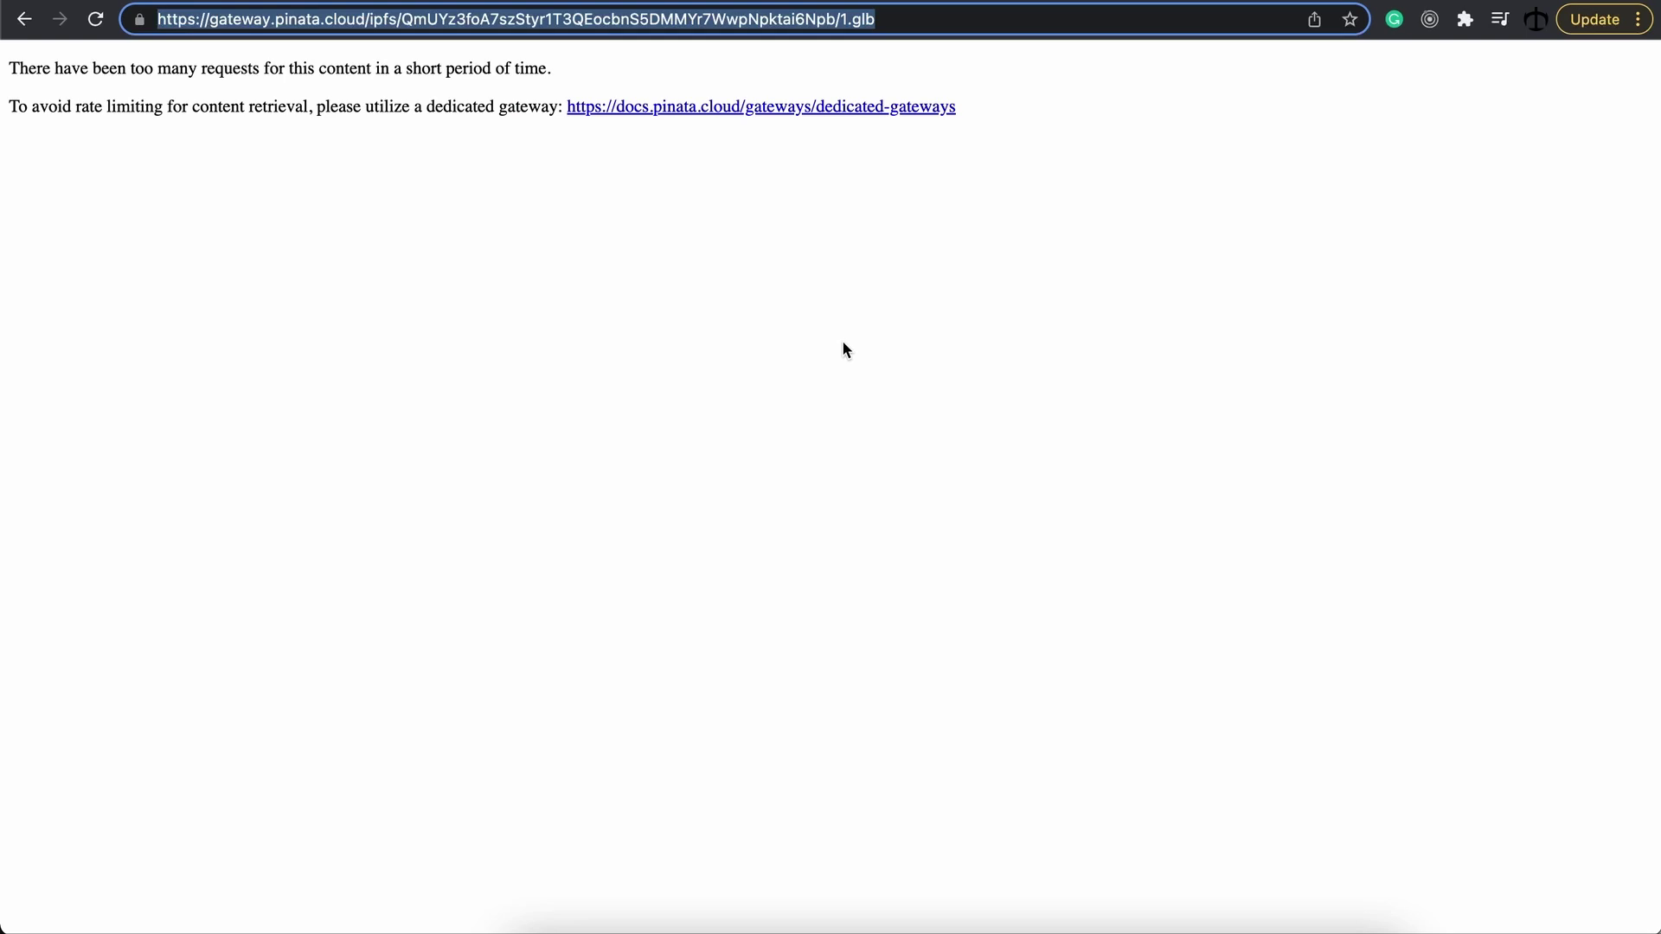
{"action": "left_click", "coordinate": [855, 361]}
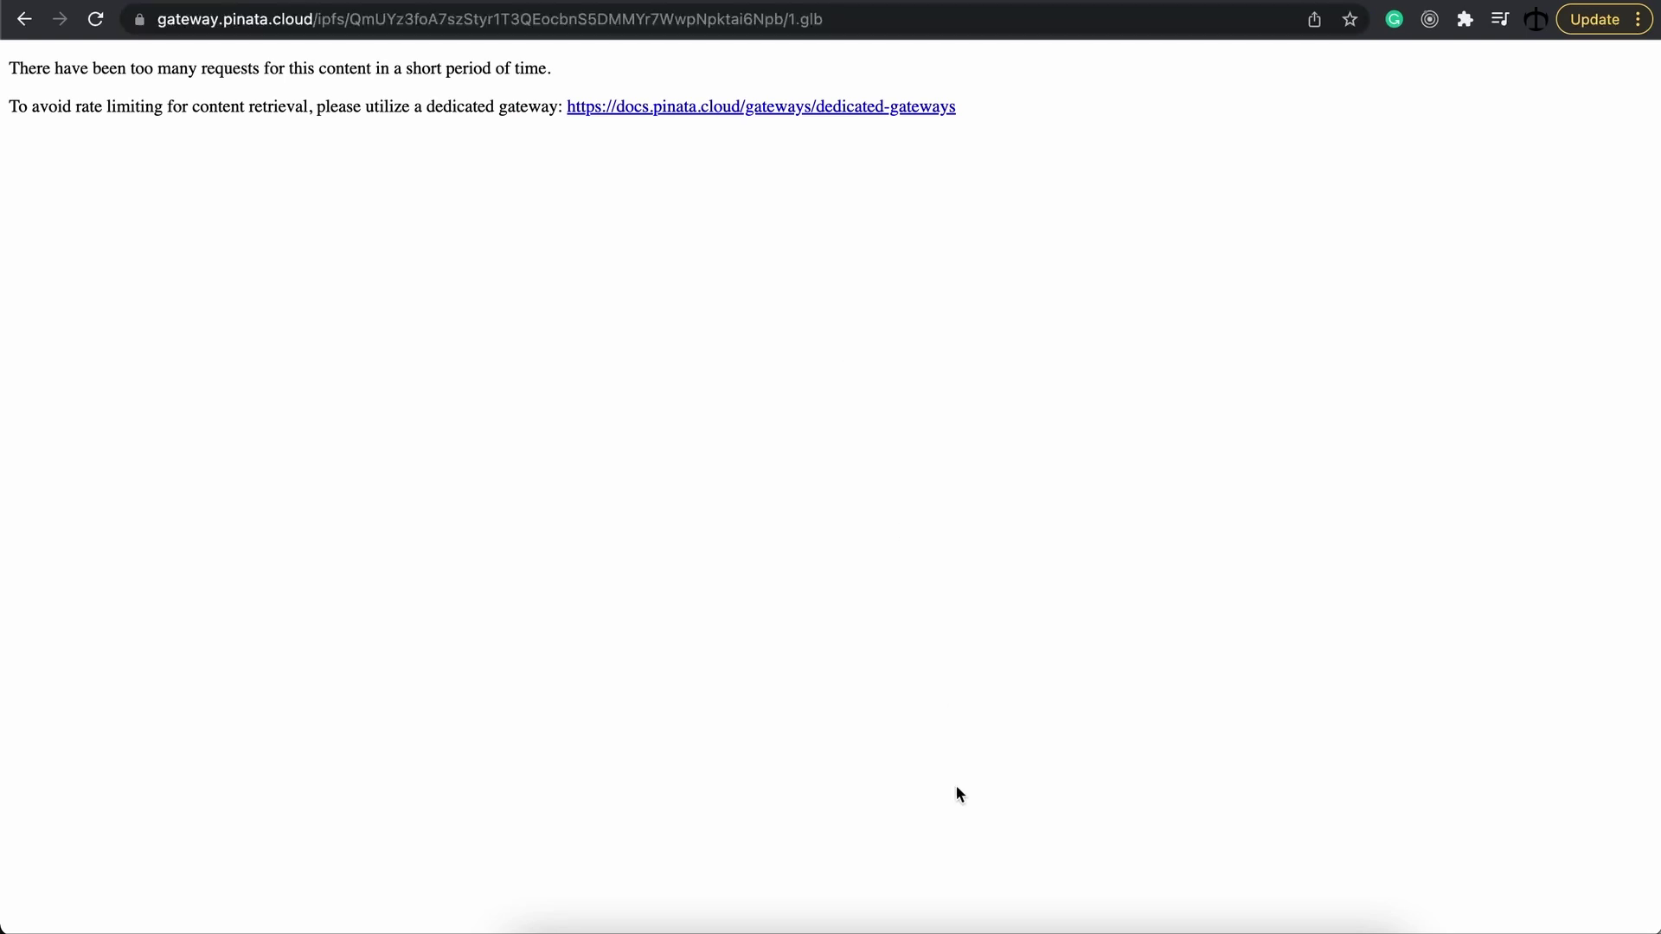
{"action": "left_click", "coordinate": [920, 924]}
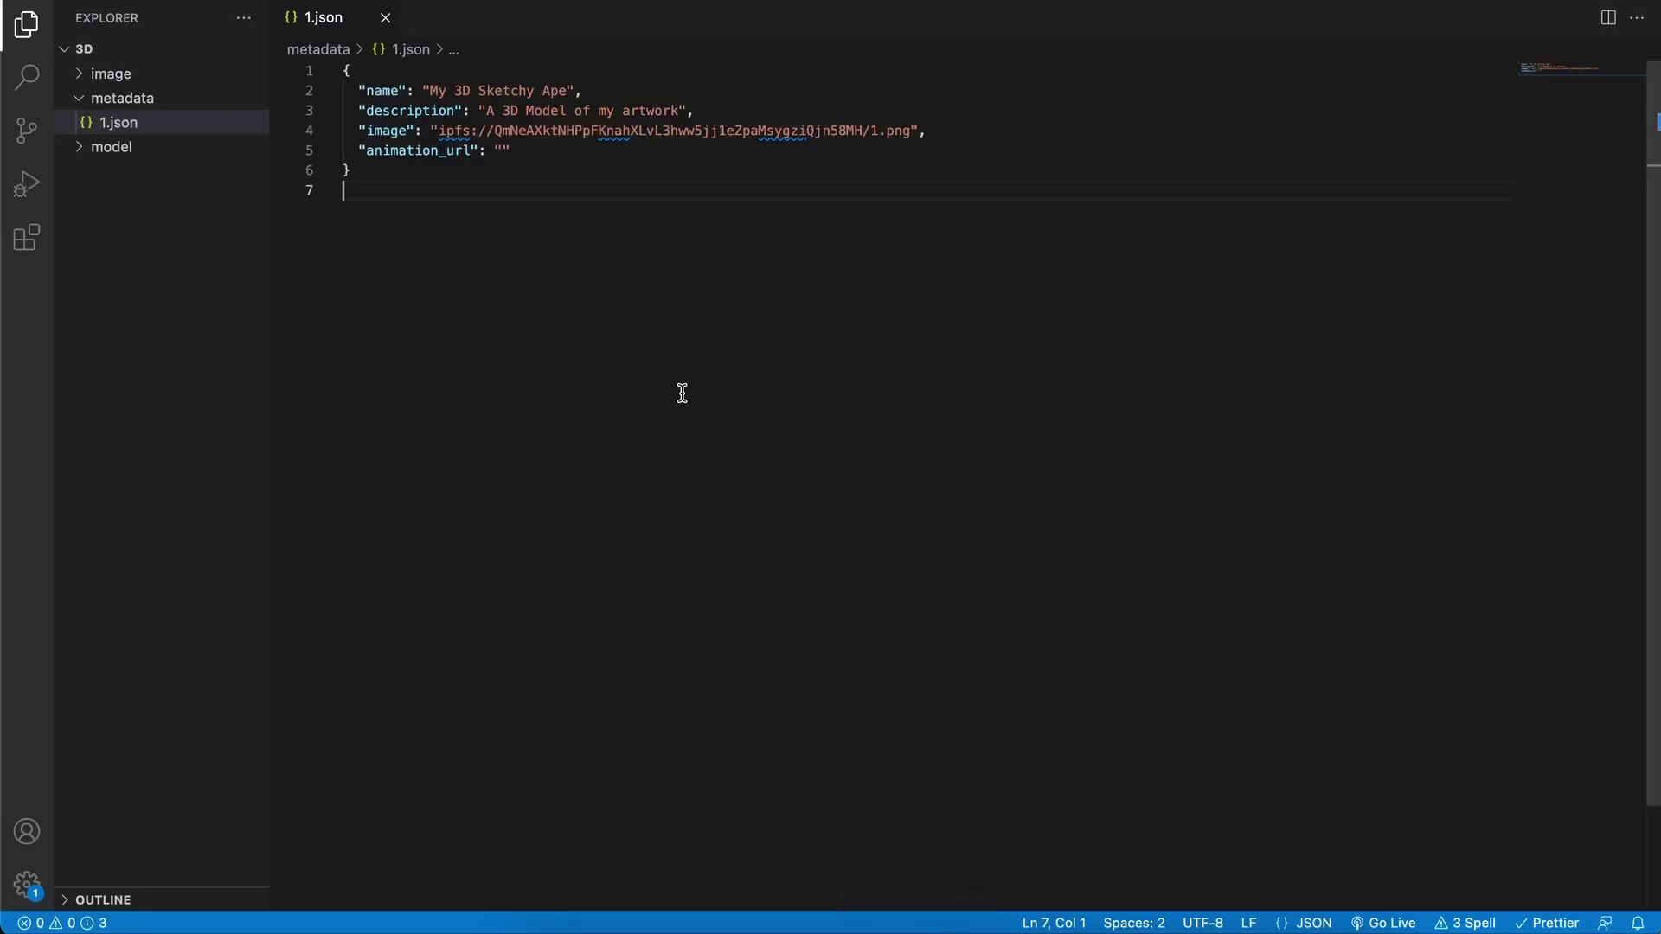
Paste the 1.glb gateway link into animation_url in 1.json and save the file
{"action": "left_click", "coordinate": [500, 148]}
{"action": "type", "text": "https://gateway.pinata.cloud/ipfs/QmUYz3foA7szStyr1T3QEocbnS5DMMYr7WwpNpktai6Npb/1.glb"}
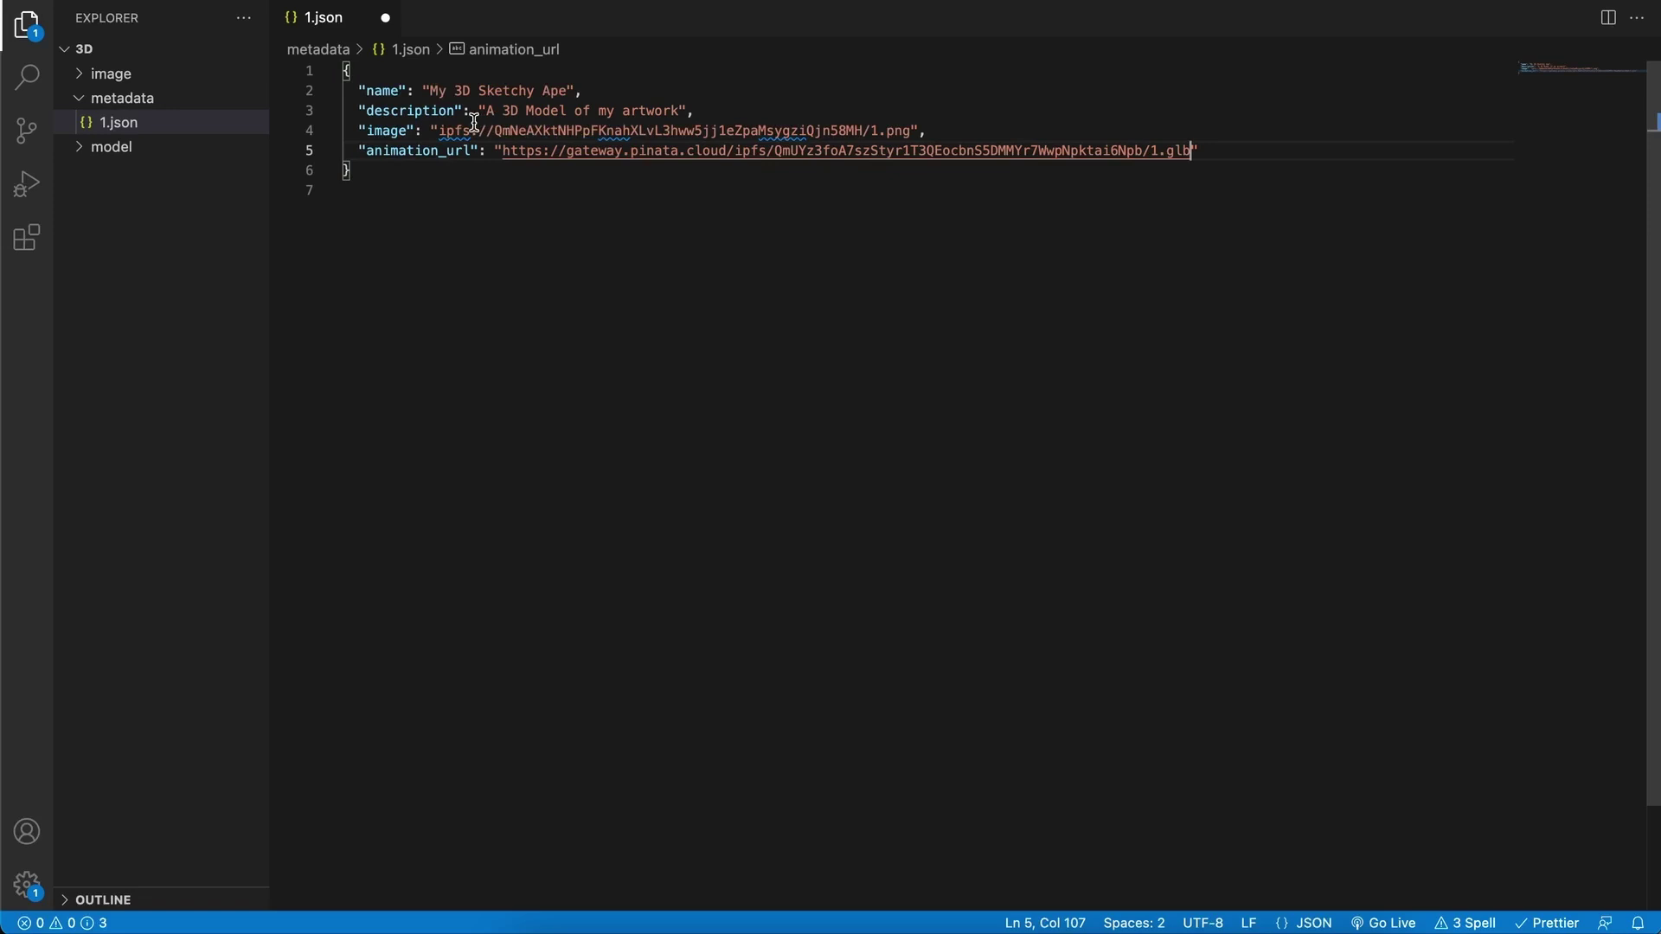
{"action": "left_click_drag", "start_coordinate": [440, 130], "coordinate": [495, 131]}
{"action": "left_click", "coordinate": [597, 210]}
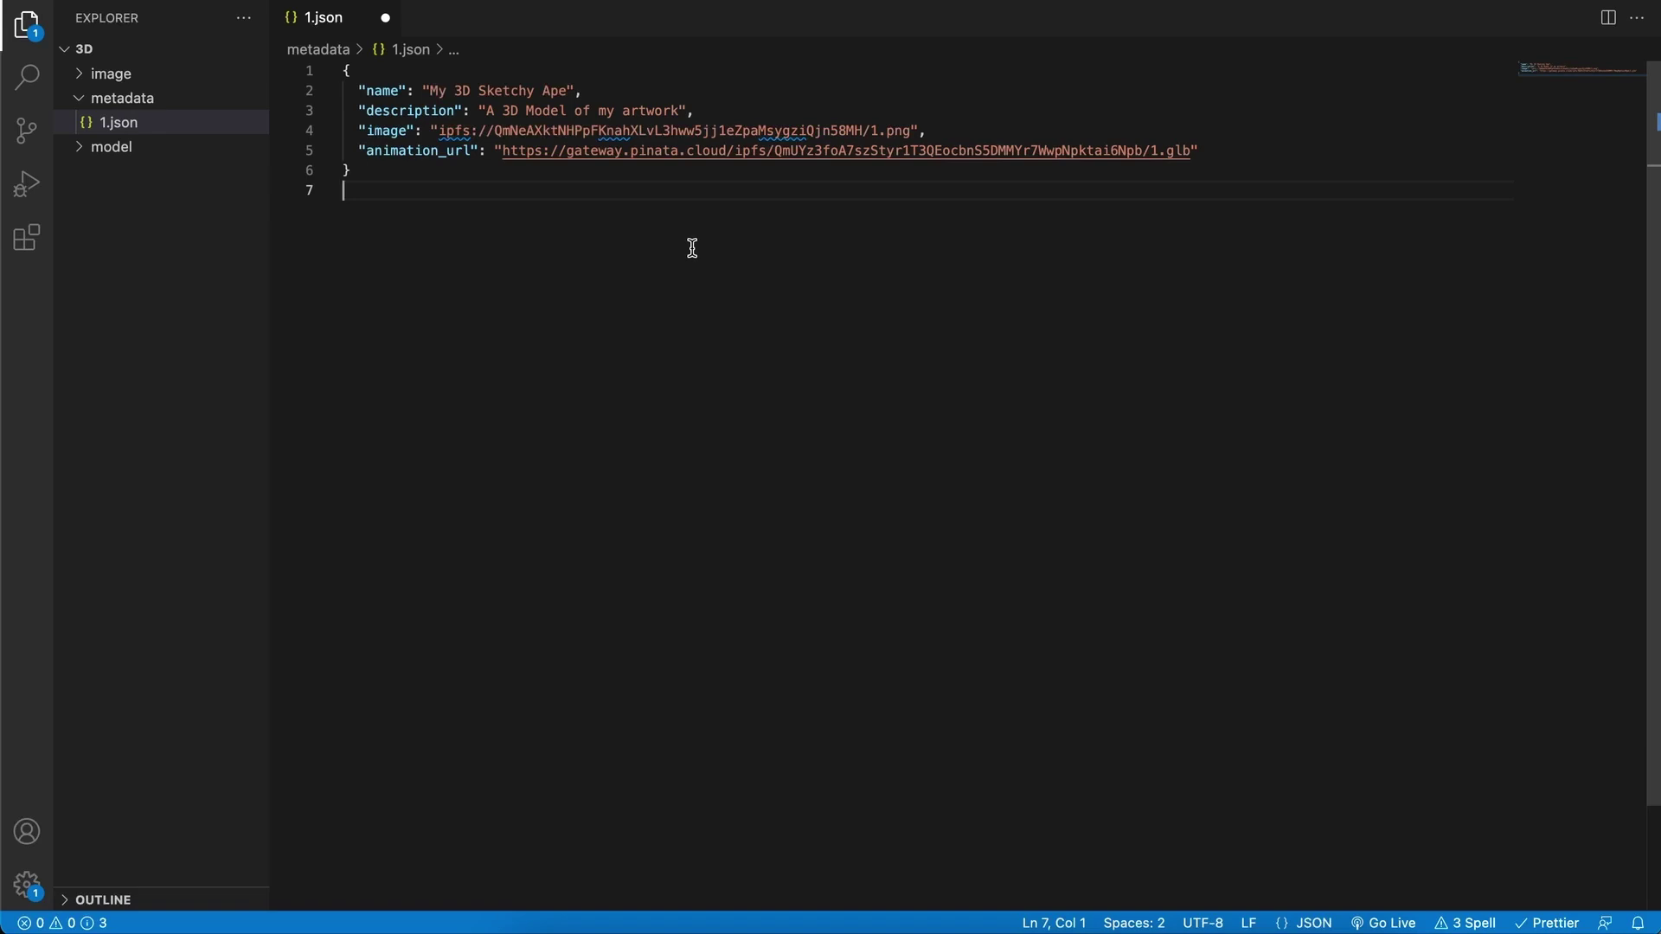
{"action": "key", "text": "ctrl+s"}
{"action": "key", "text": "super+Tab"}
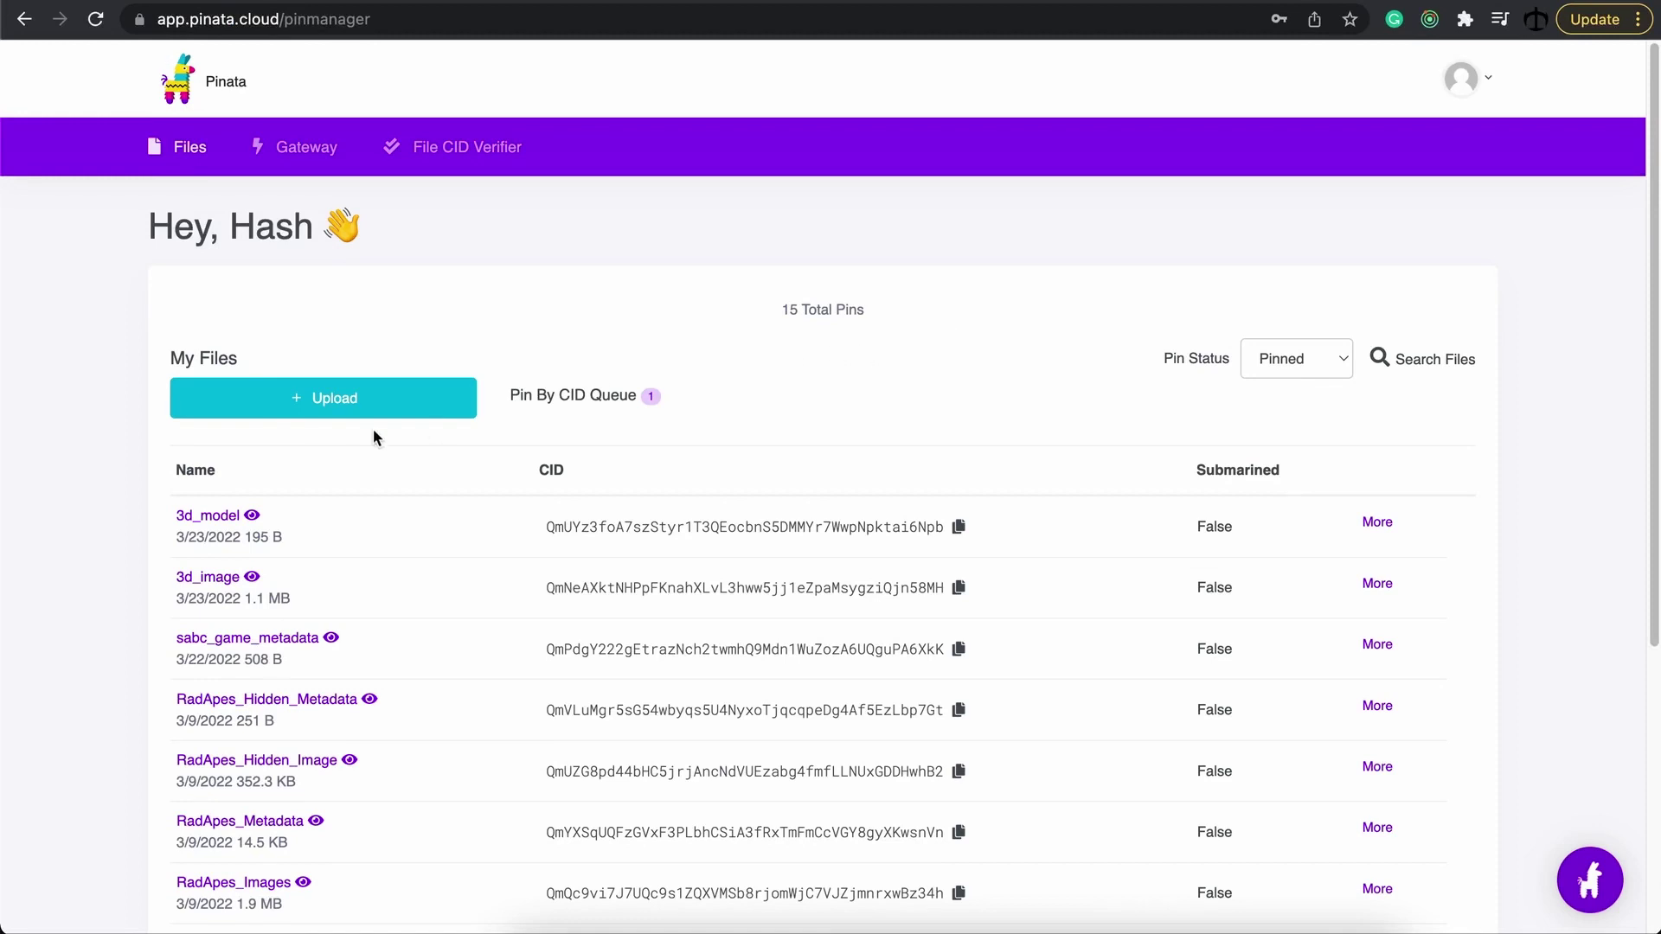
Choose the 3D/metadata folder for a Pinata folder upload and name it 3d_metadata
{"action": "left_click", "coordinate": [333, 399]}
{"action": "left_click", "coordinate": [218, 446]}
{"action": "left_click", "coordinate": [861, 618]}
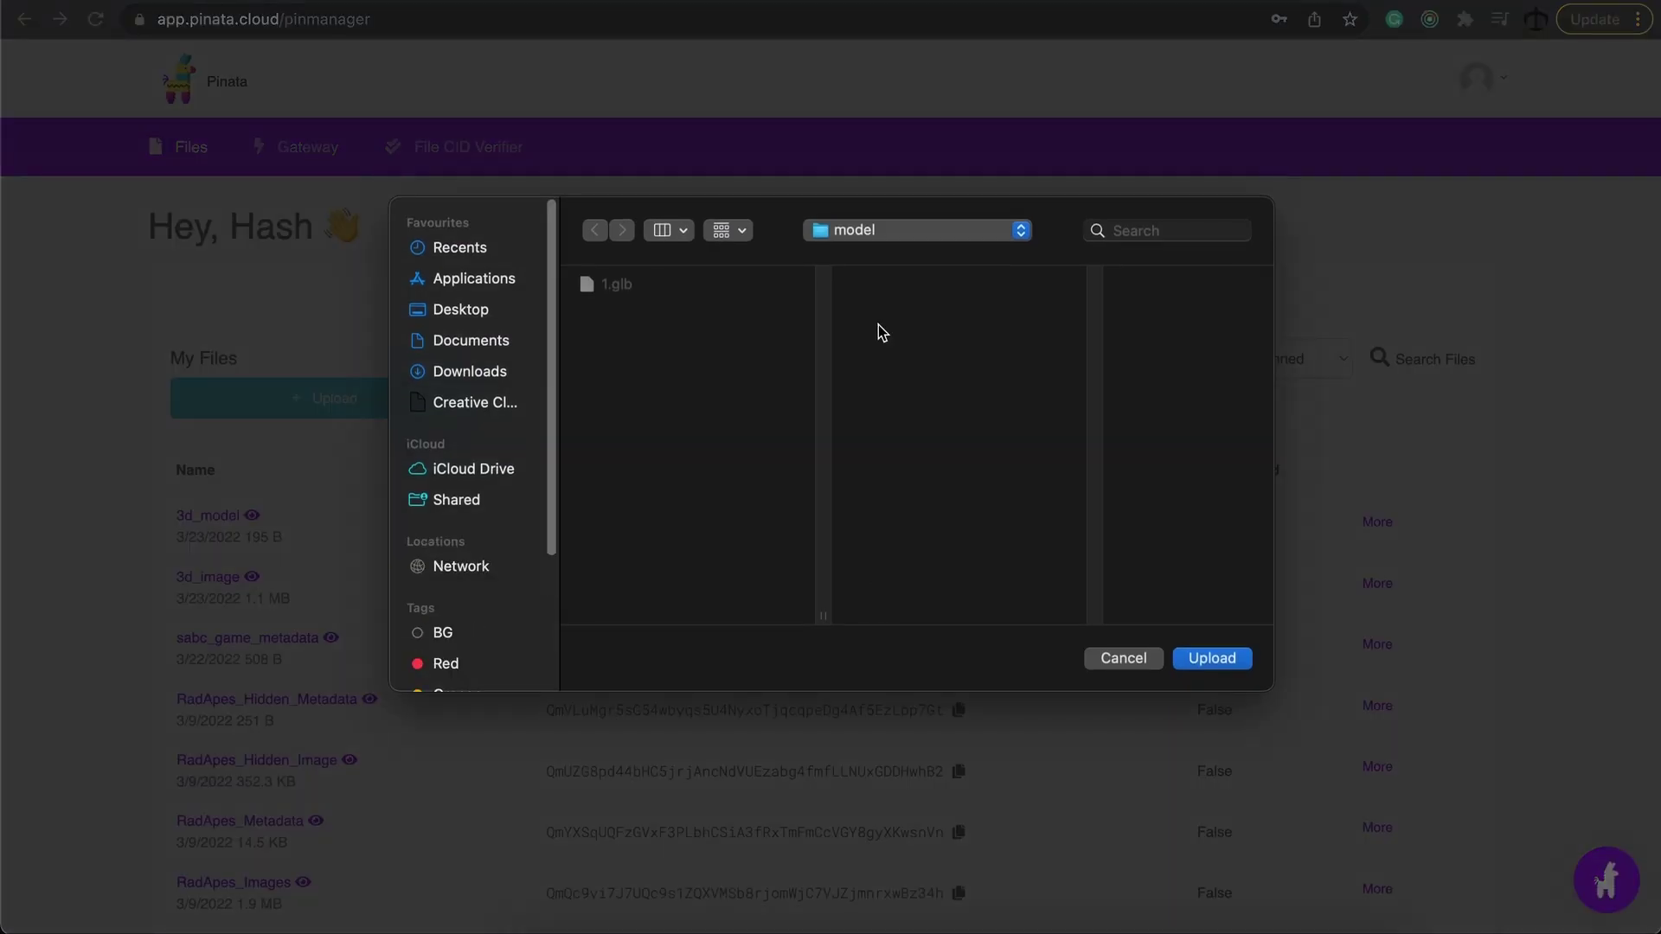
{"action": "left_click", "coordinate": [849, 238]}
{"action": "left_click", "coordinate": [855, 252]}
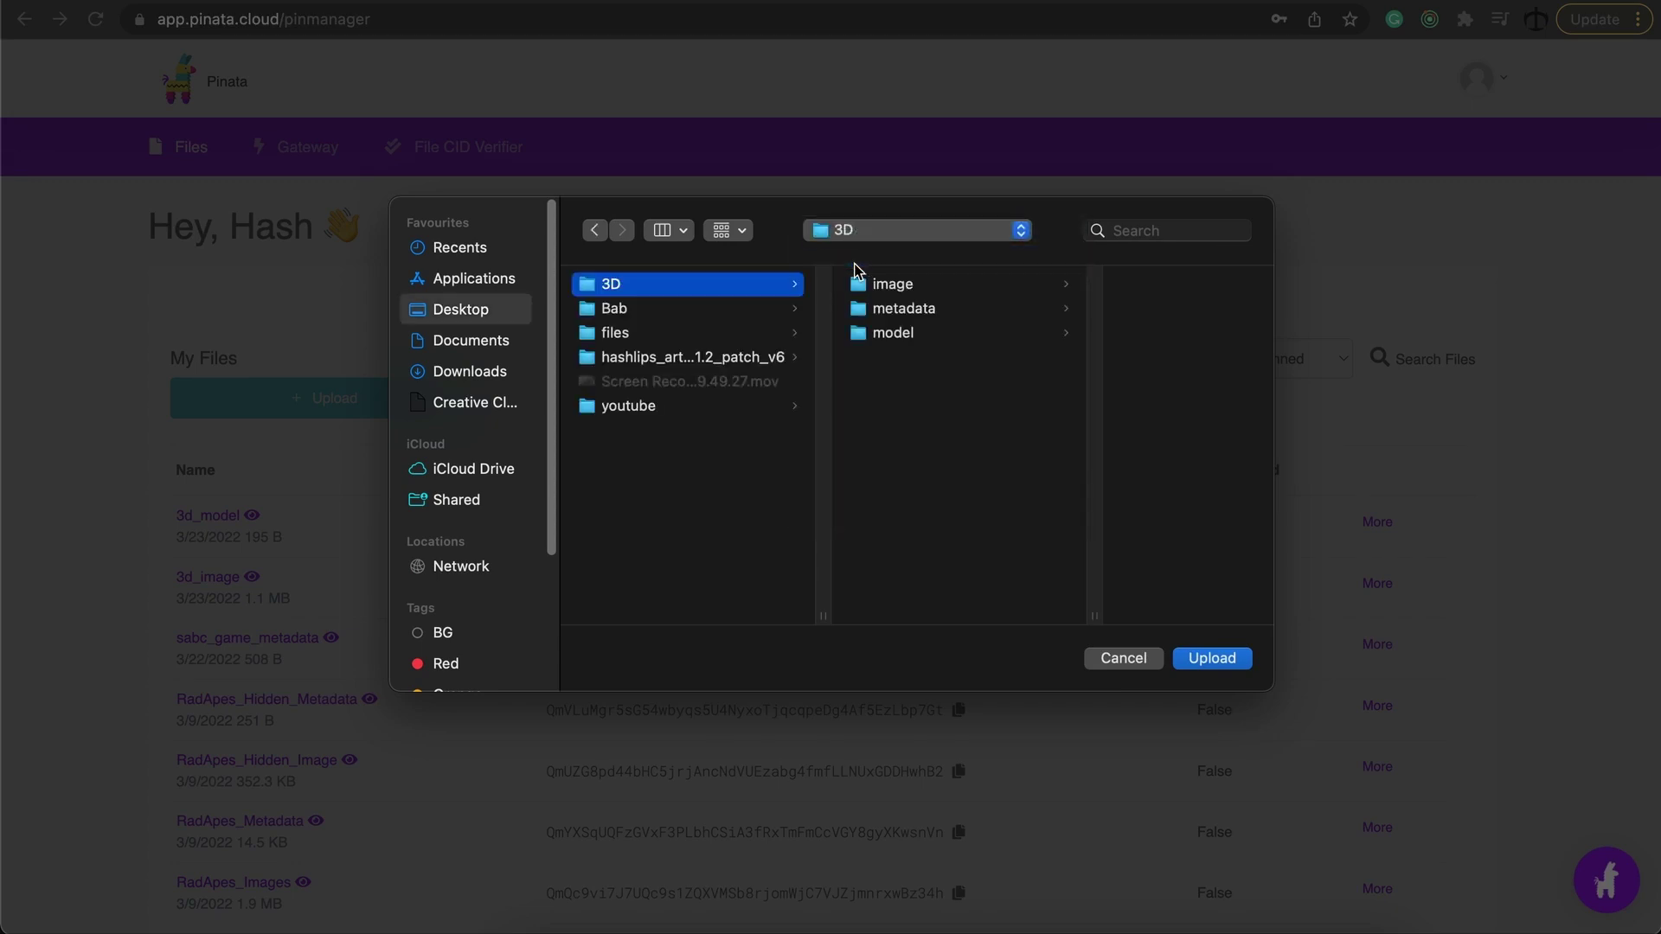
{"action": "left_click", "coordinate": [907, 309]}
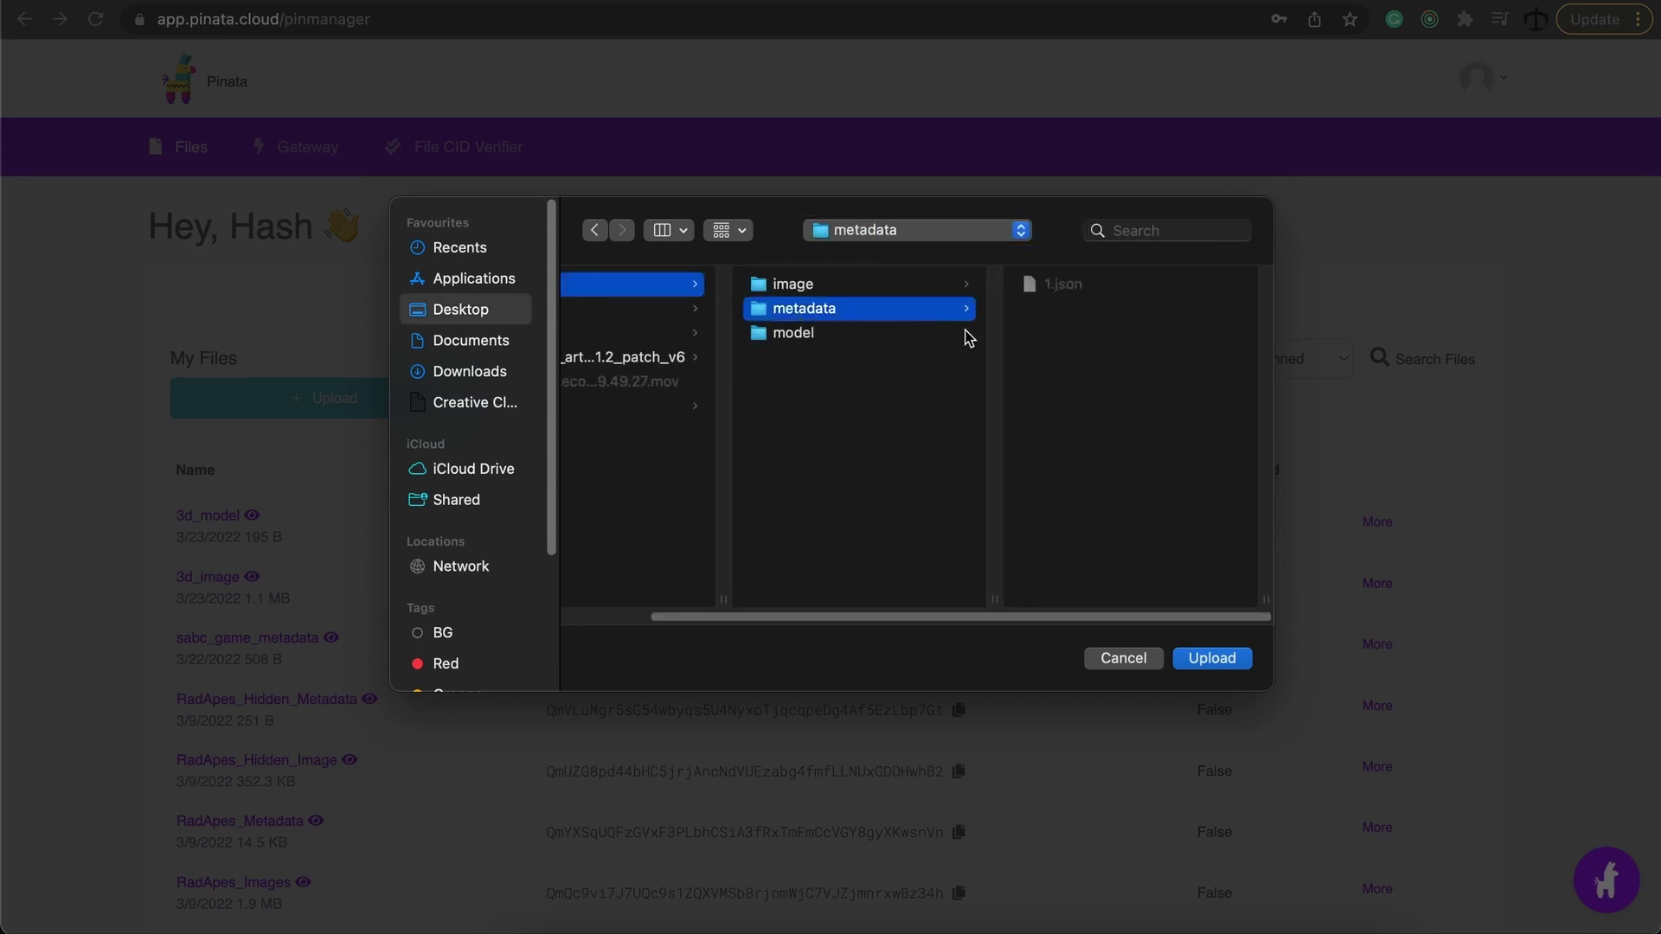
{"action": "left_click", "coordinate": [1194, 659]}
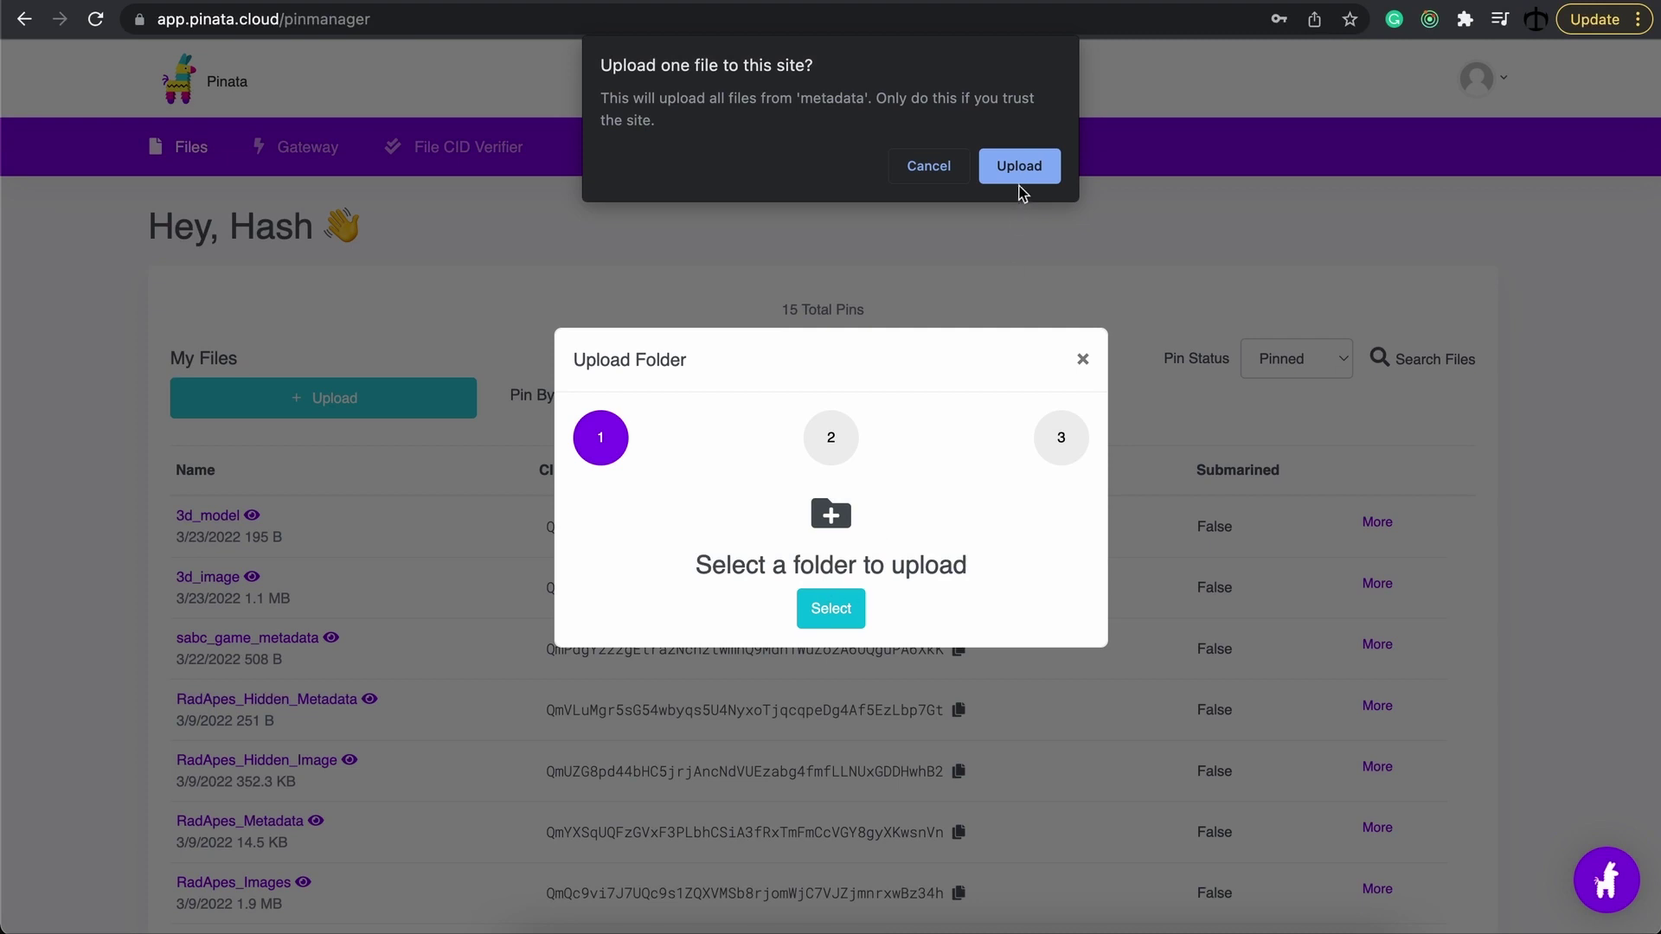
{"action": "left_click", "coordinate": [1019, 170]}
{"action": "left_click", "coordinate": [764, 591]}
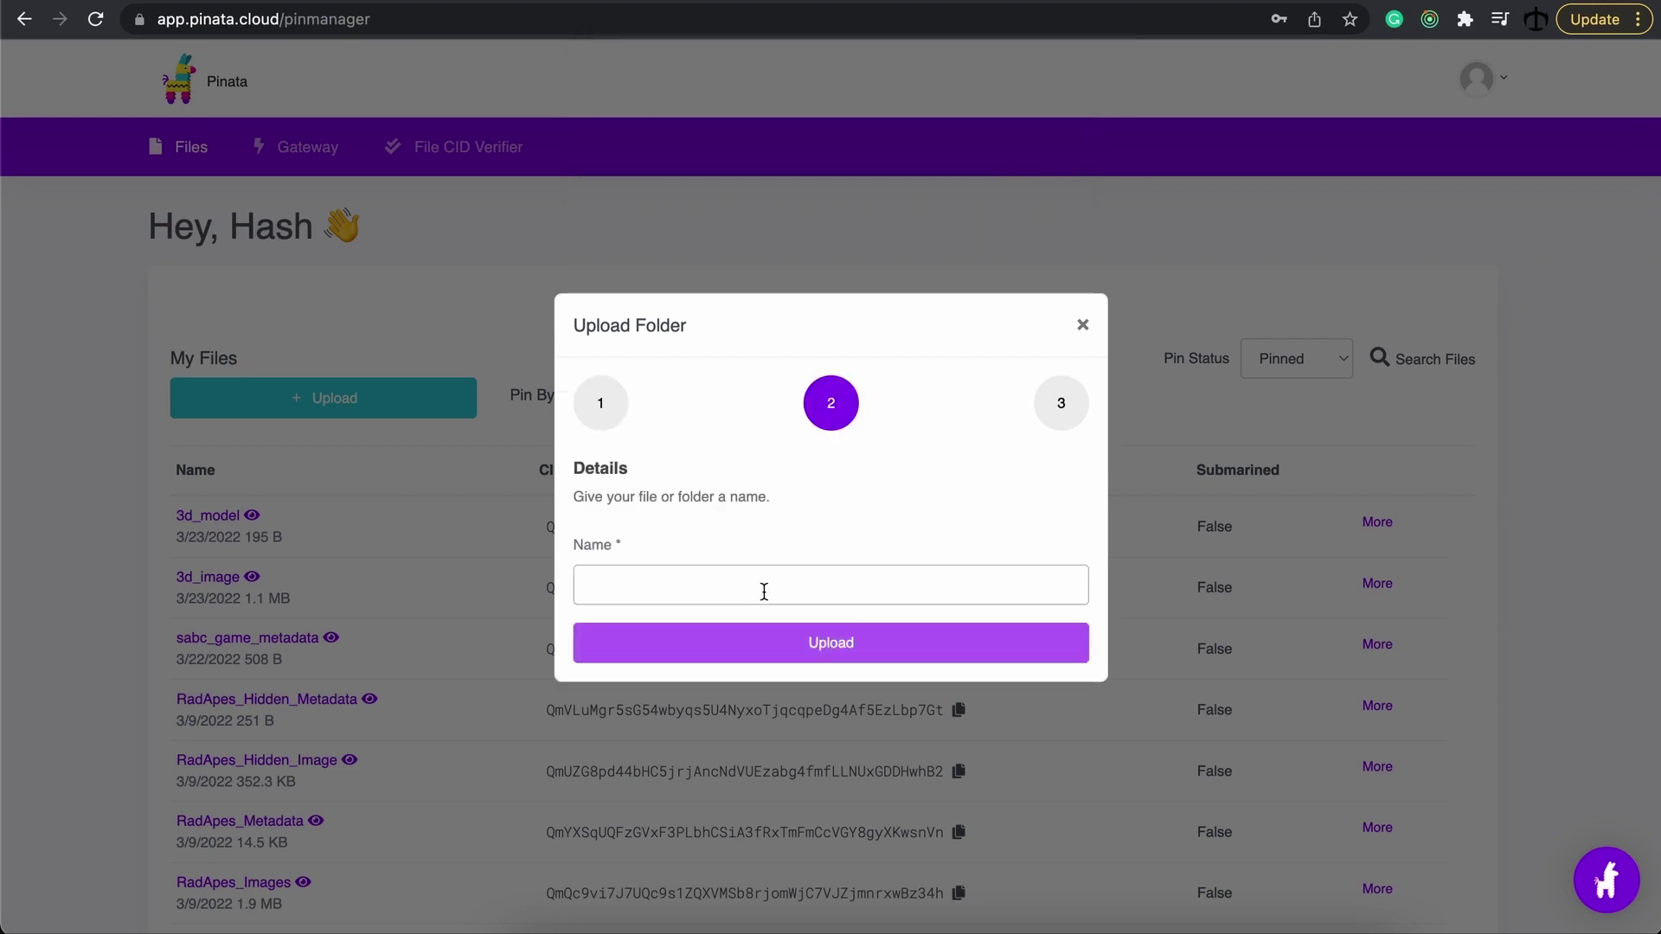
{"action": "type", "text": "3d_me"}
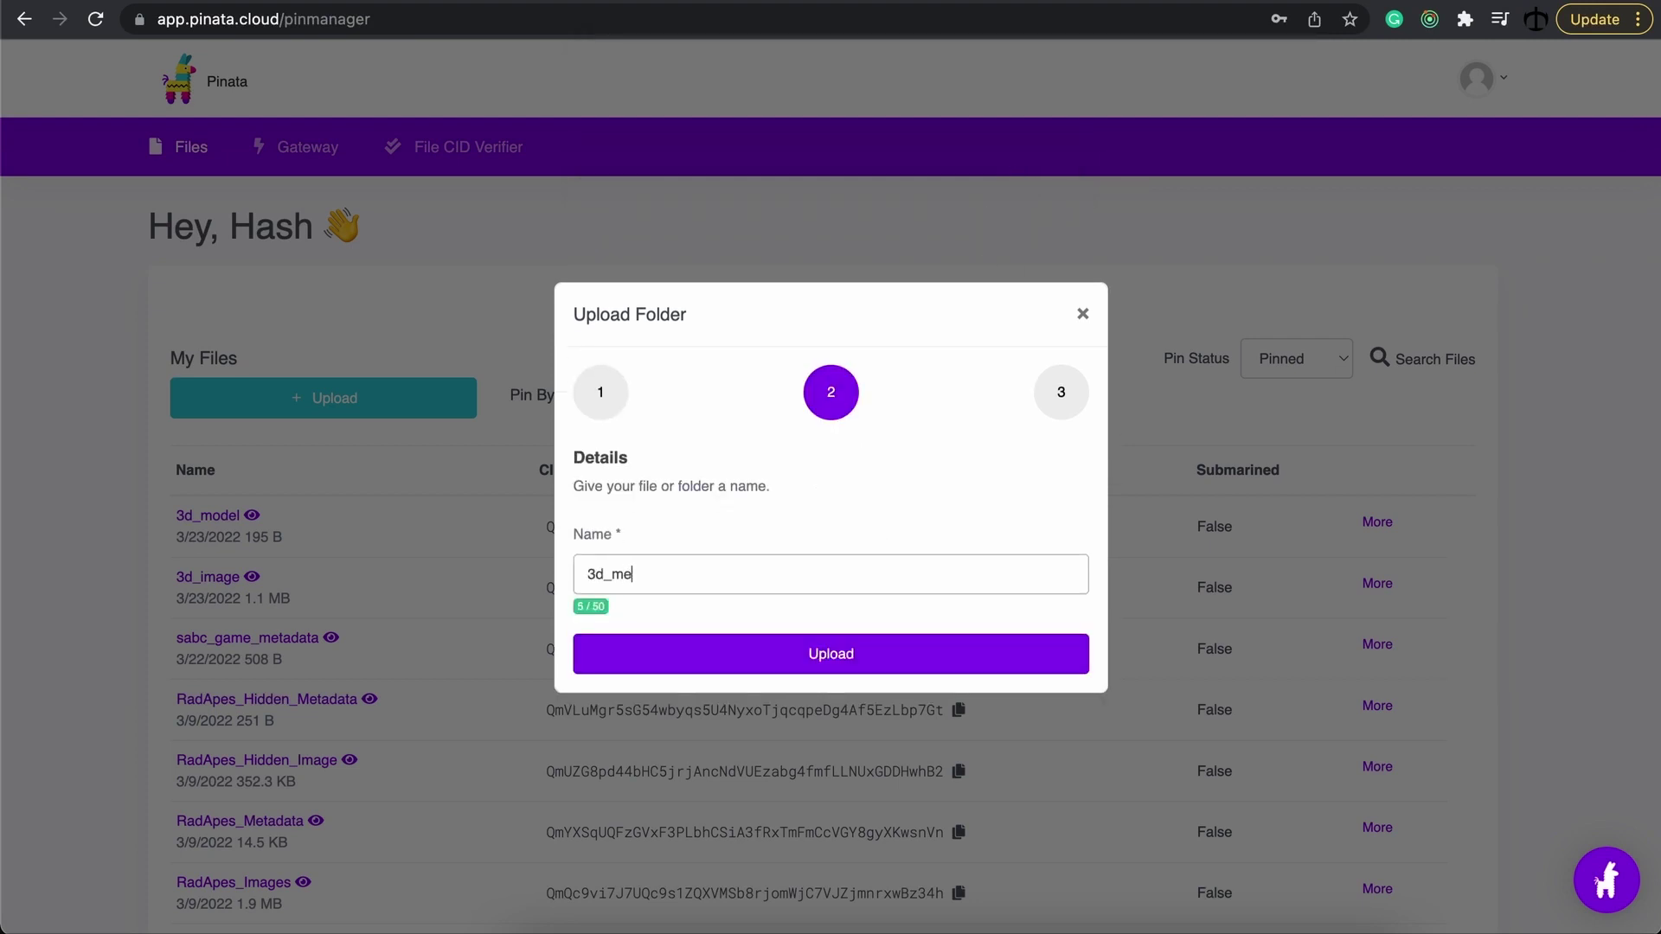
{"action": "type", "text": "tadata"}
Upload the 3d_metadata folder, then open OpenSea's Sketchy Game item and expand its Details
{"action": "left_click", "coordinate": [811, 666]}
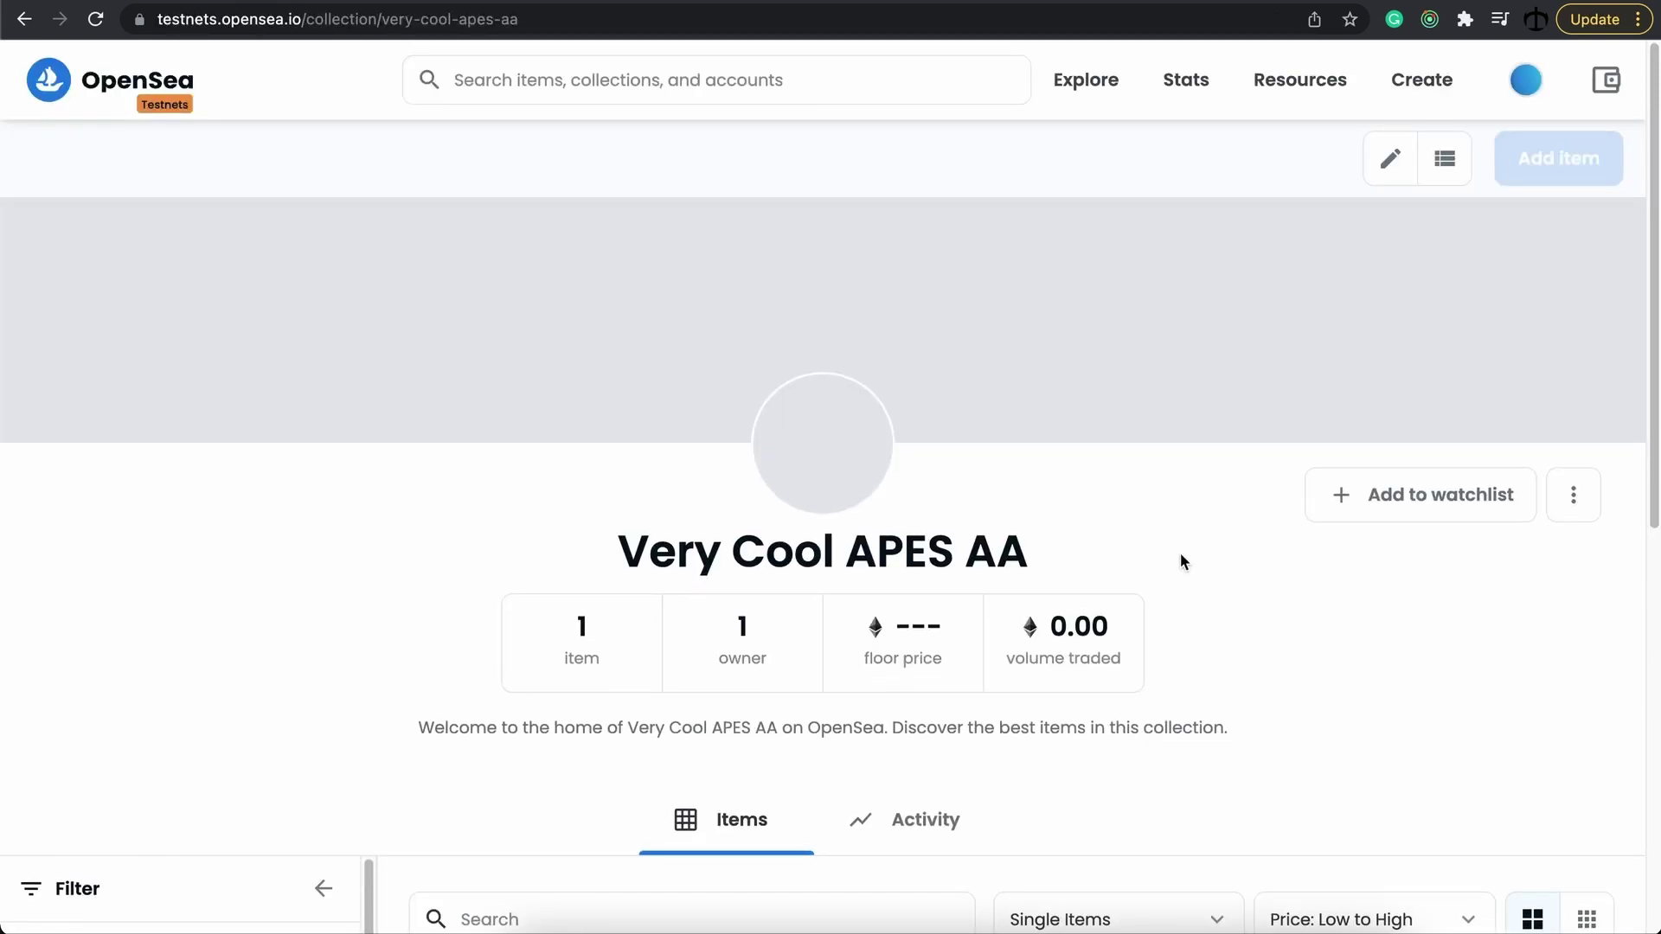
{"action": "scroll", "coordinate": [1180, 553], "scroll_direction": "down", "scroll_amount": 8}
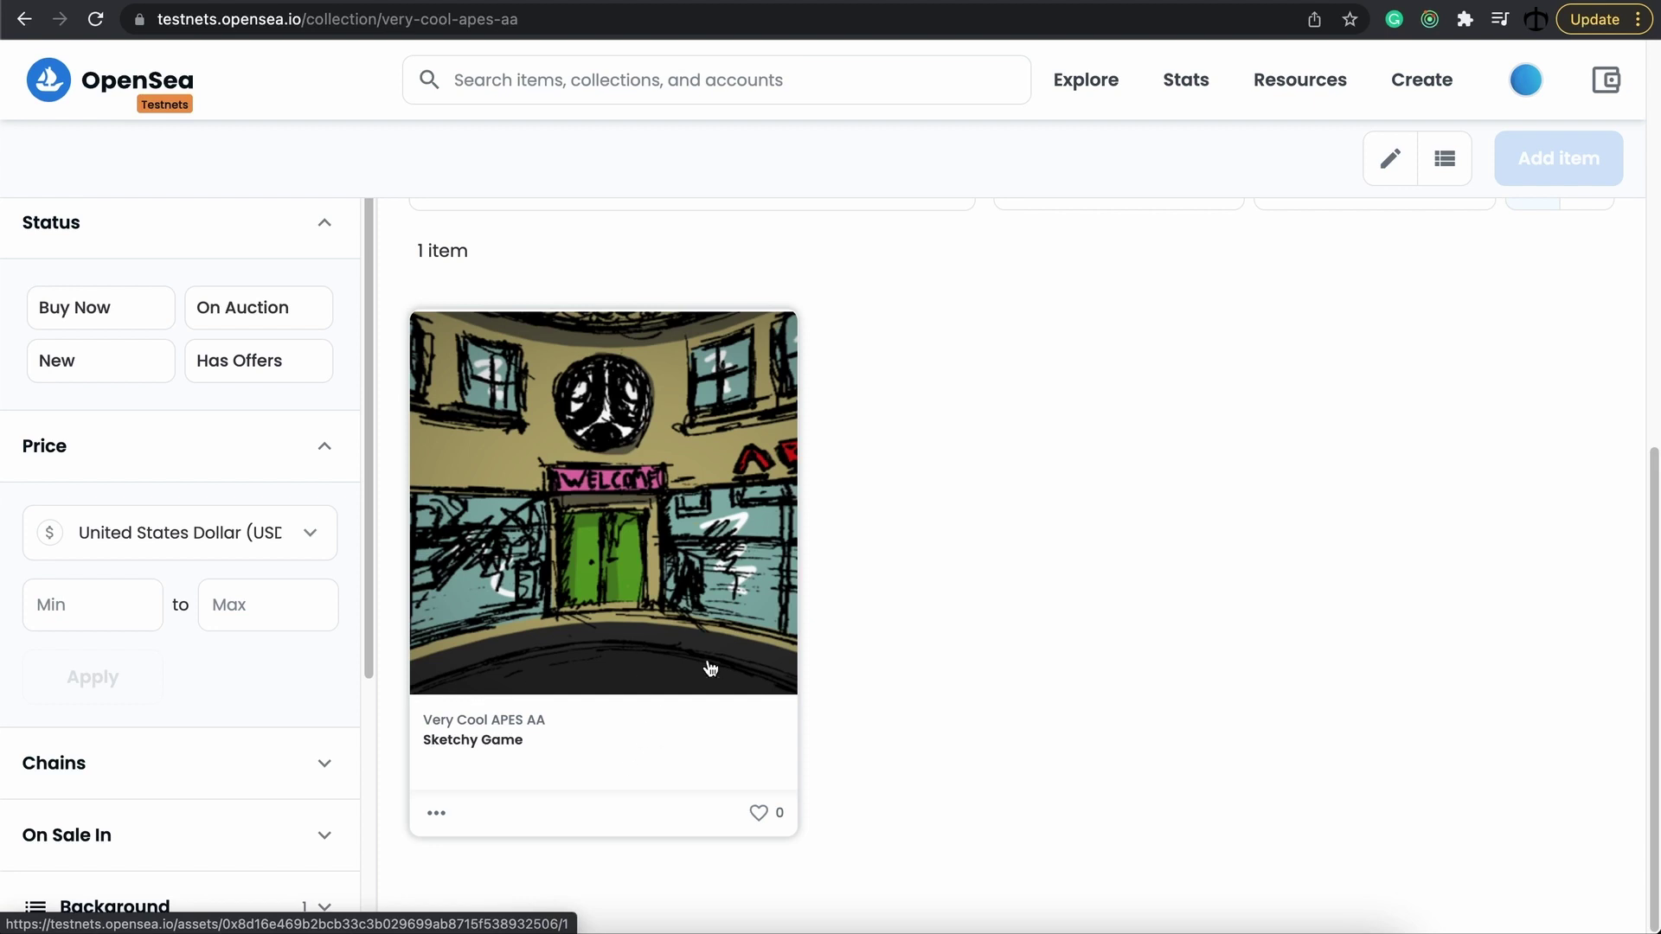
{"action": "left_click", "coordinate": [641, 738]}
{"action": "scroll", "coordinate": [635, 718], "scroll_direction": "down", "scroll_amount": 10}
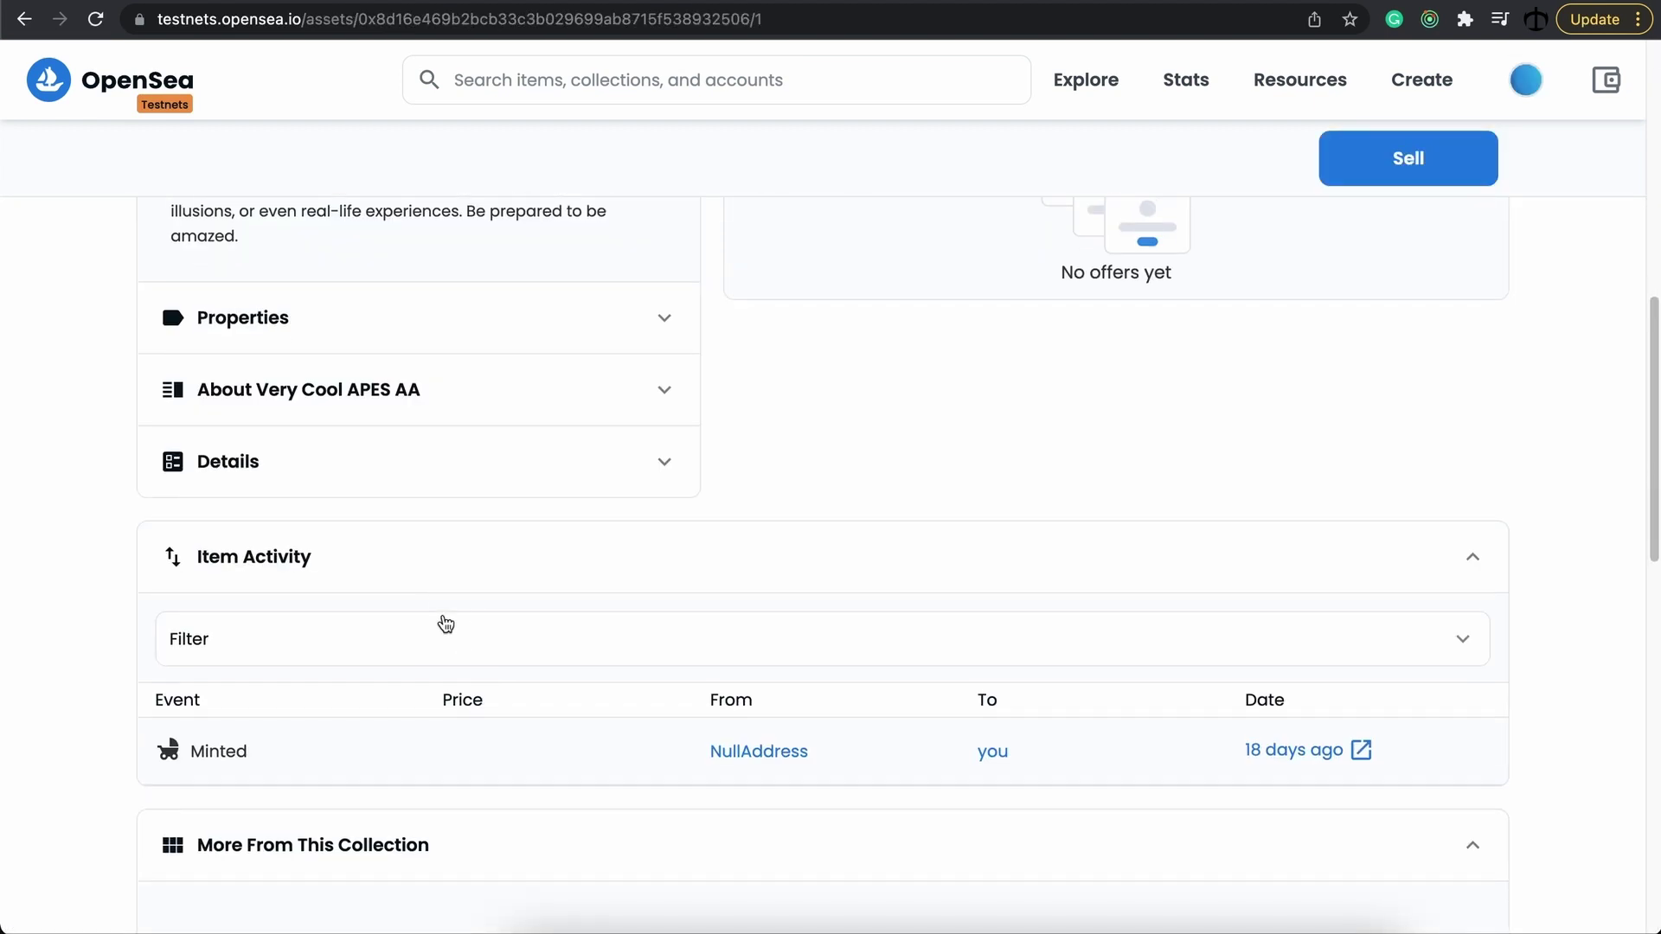
{"action": "scroll", "coordinate": [484, 588], "scroll_direction": "up", "scroll_amount": 1}
{"action": "left_click", "coordinate": [552, 515]}
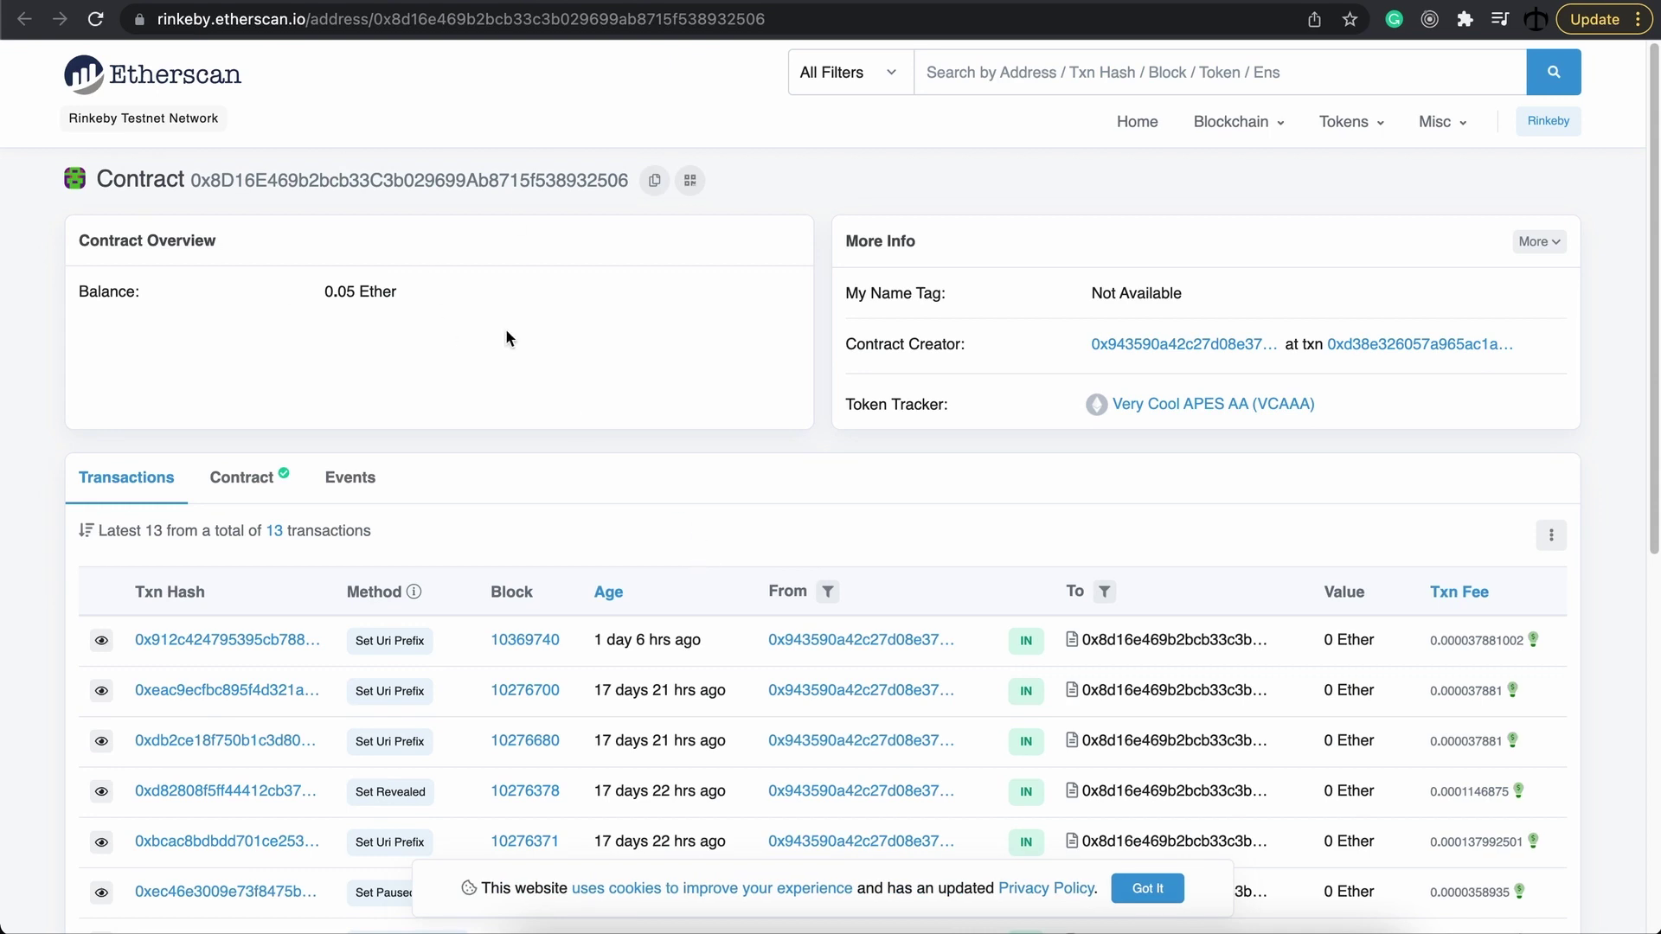
Show the Very Cool APES AA contract's Write Contract functions on Etherscan
{"action": "left_click", "coordinate": [272, 477]}
{"action": "scroll", "coordinate": [420, 474], "scroll_direction": "down", "scroll_amount": 1}
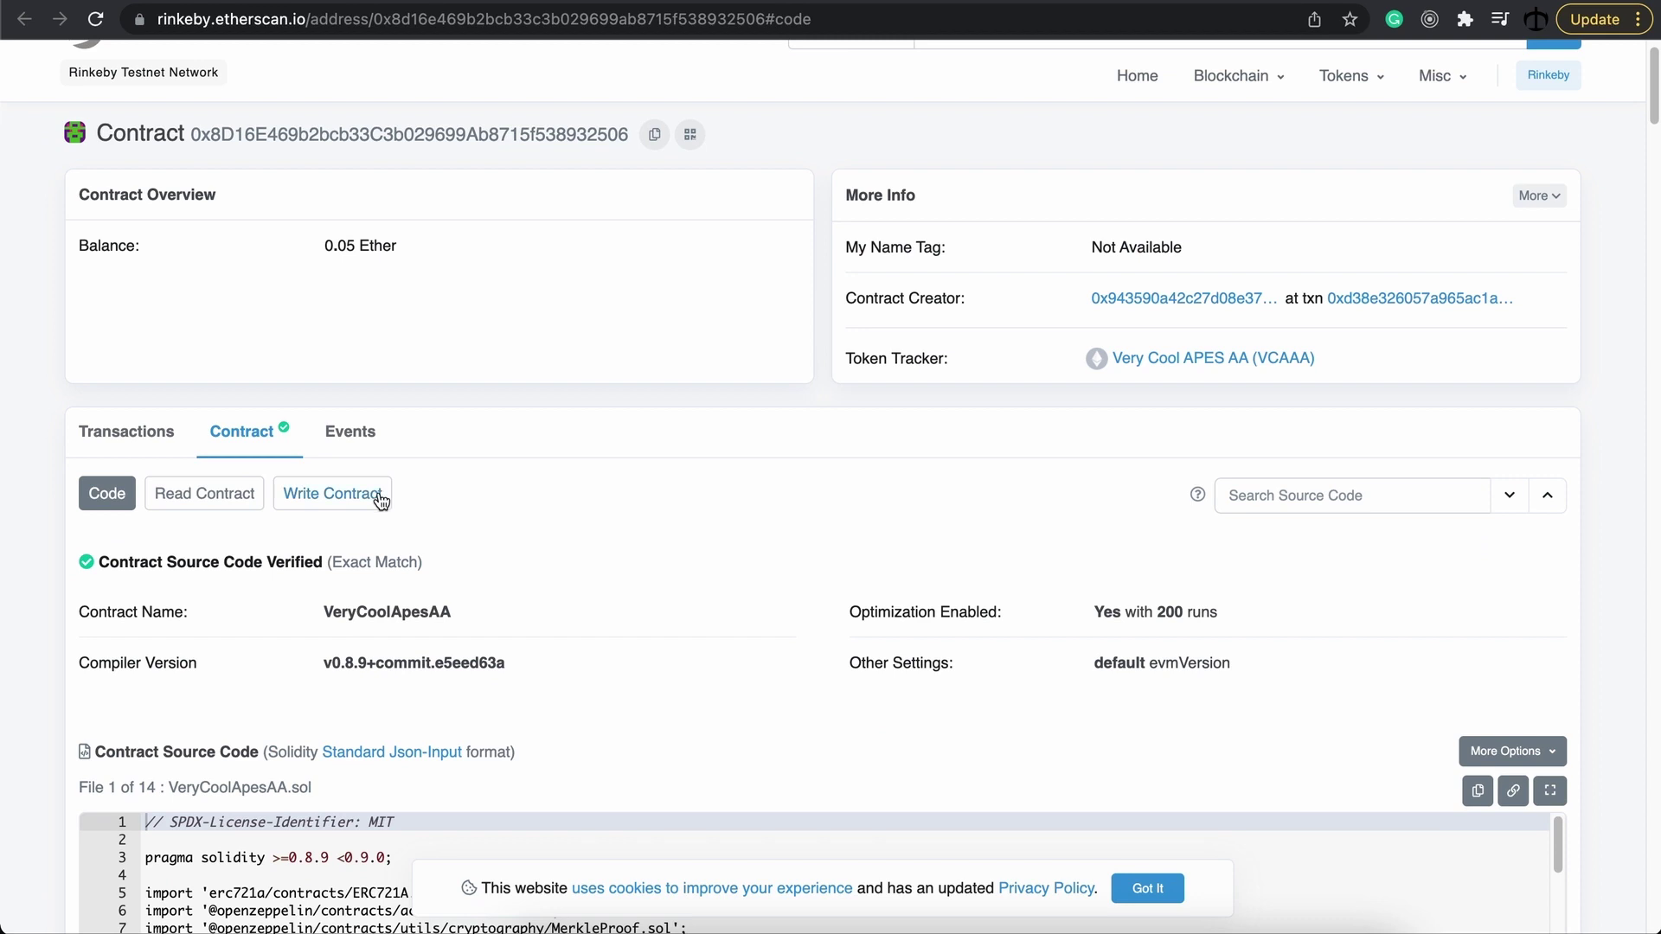
{"action": "left_click", "coordinate": [372, 493]}
{"action": "scroll", "coordinate": [614, 485], "scroll_direction": "down", "scroll_amount": 5}
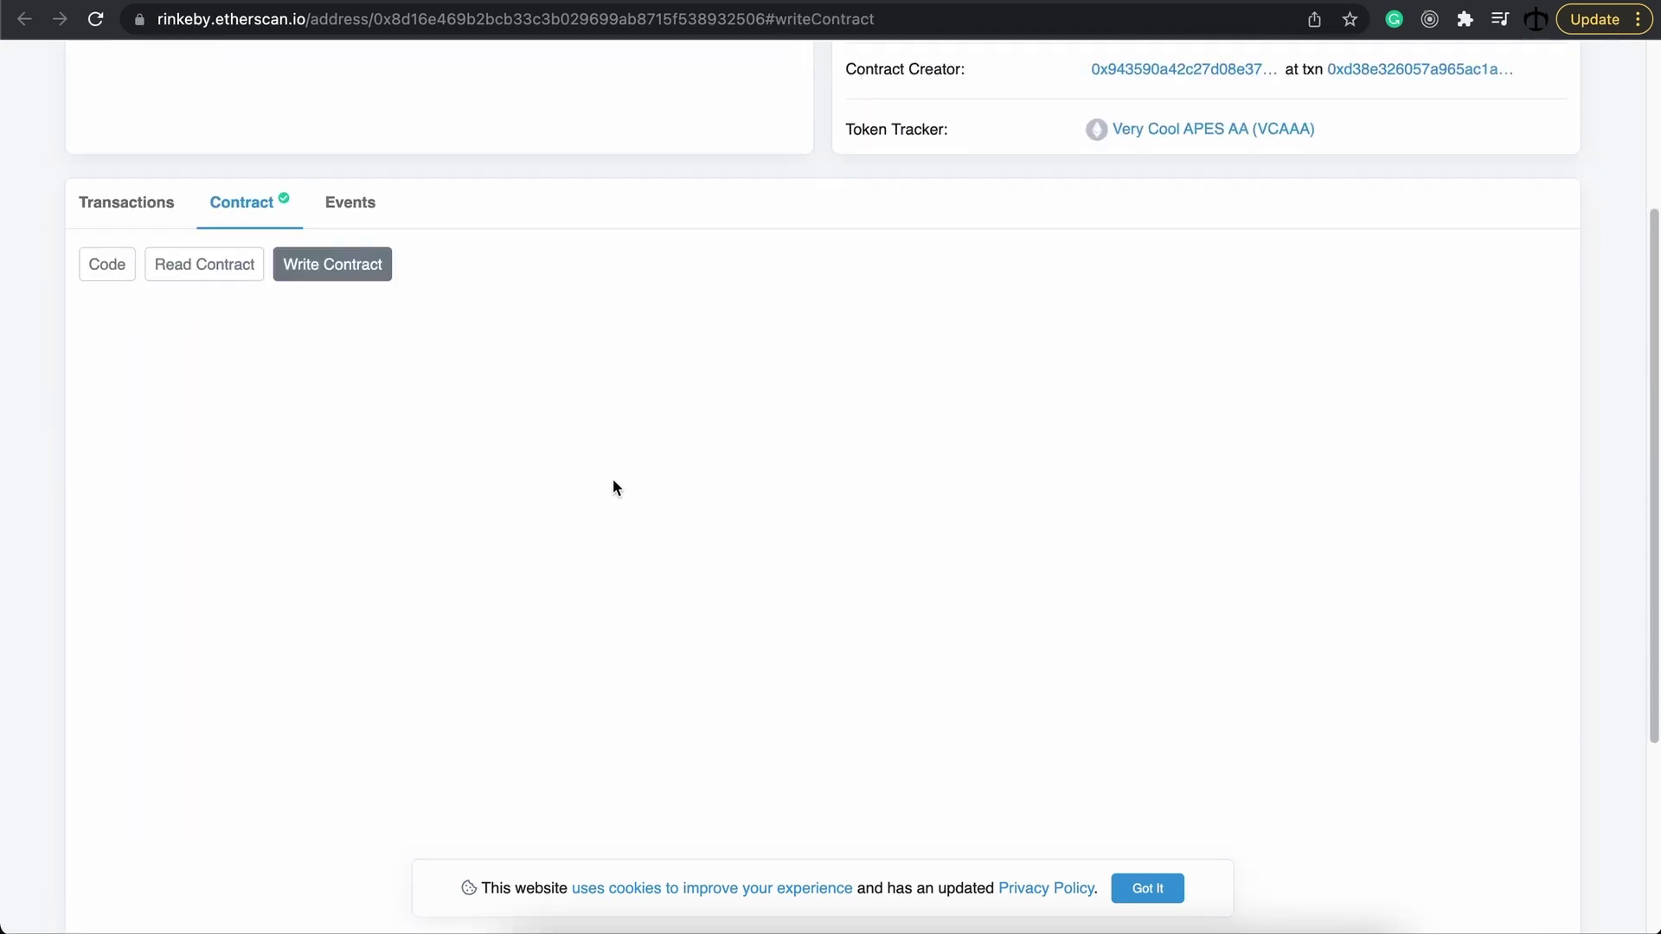
Connect MetaMask to the contract page and expand 14. setUriPrefix
{"action": "left_click", "coordinate": [205, 334]}
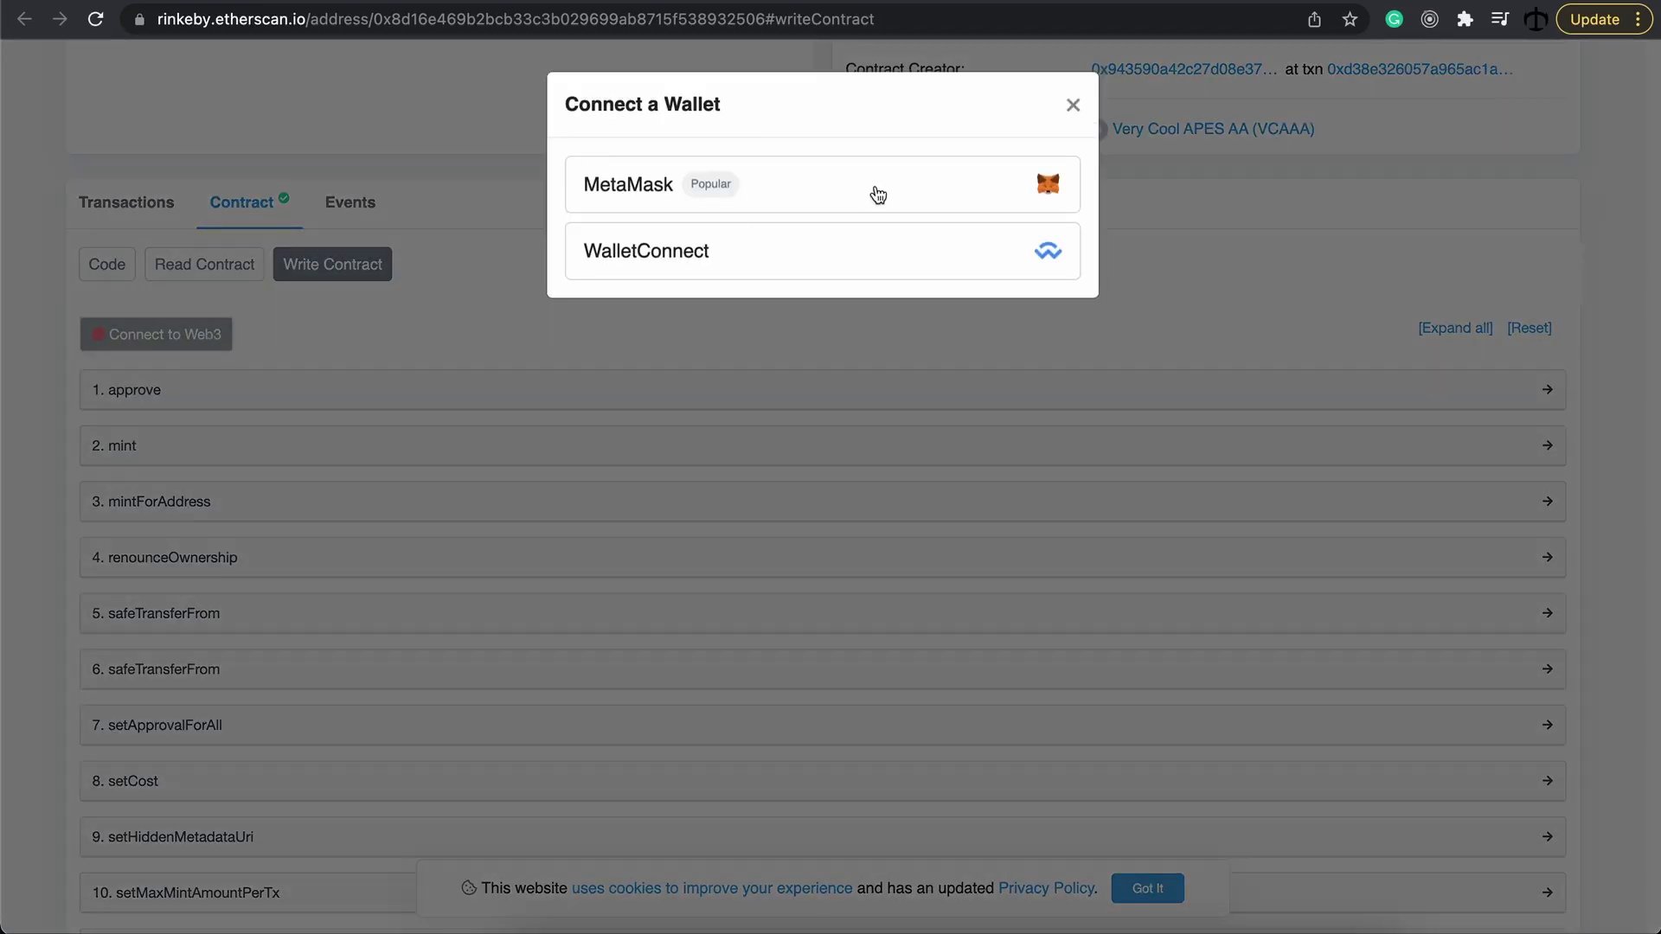
{"action": "left_click", "coordinate": [890, 179]}
{"action": "left_click", "coordinate": [1020, 209]}
{"action": "scroll", "coordinate": [569, 303], "scroll_direction": "down", "scroll_amount": 6}
{"action": "scroll", "coordinate": [537, 320], "scroll_direction": "down", "scroll_amount": 3}
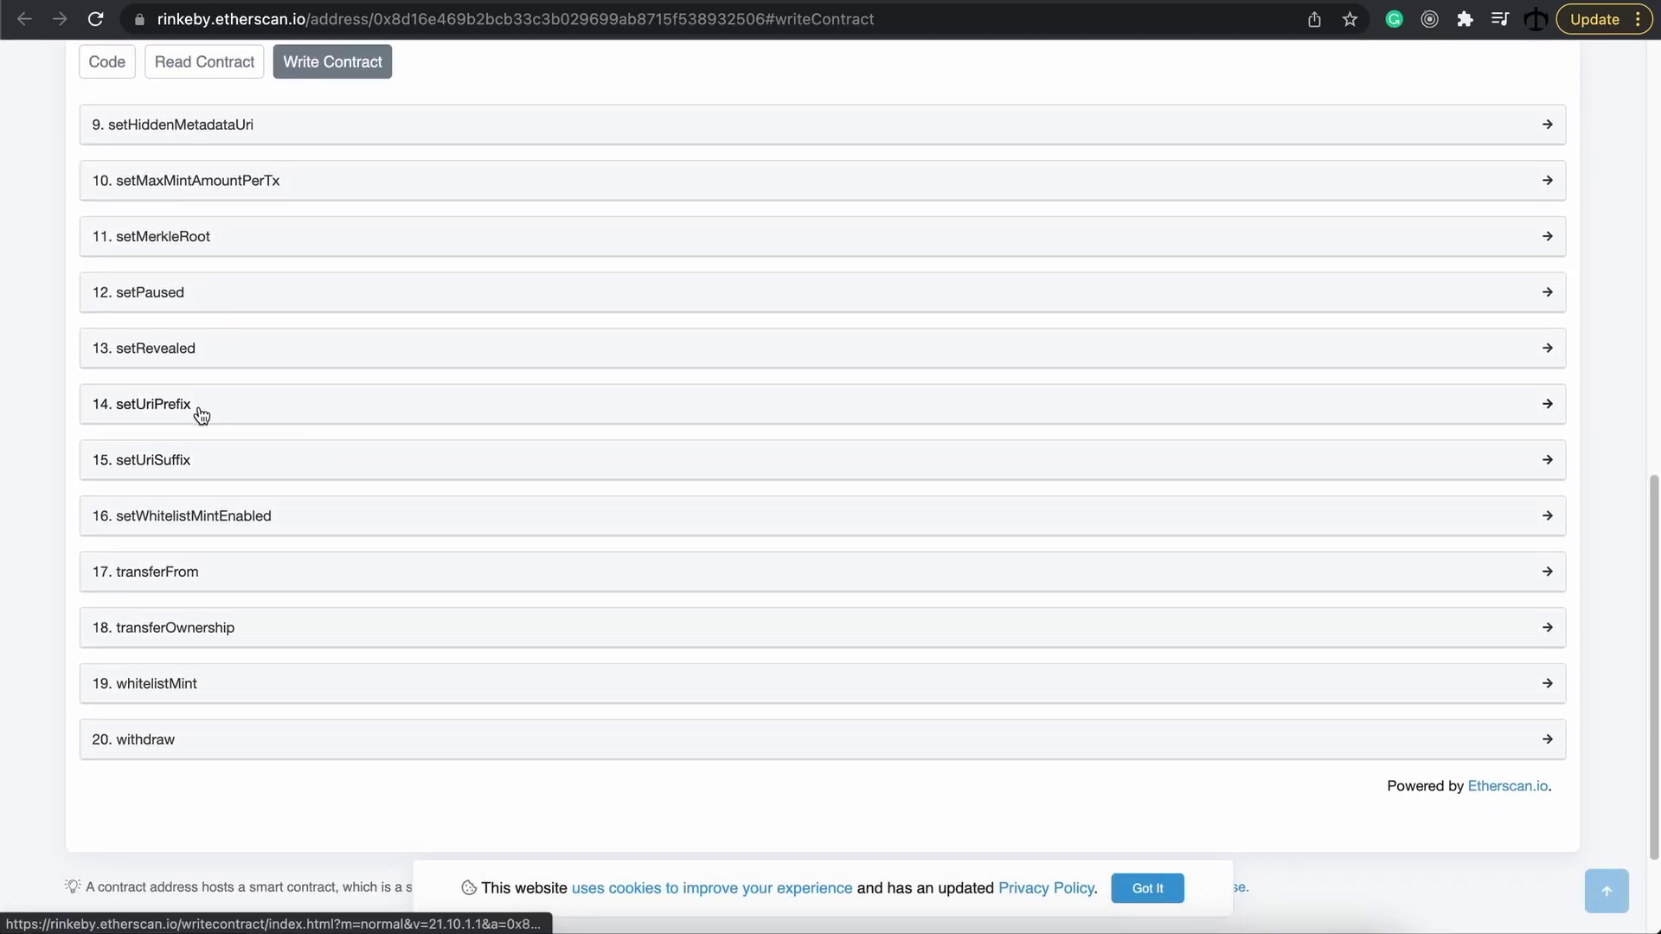
{"action": "left_click", "coordinate": [198, 408]}
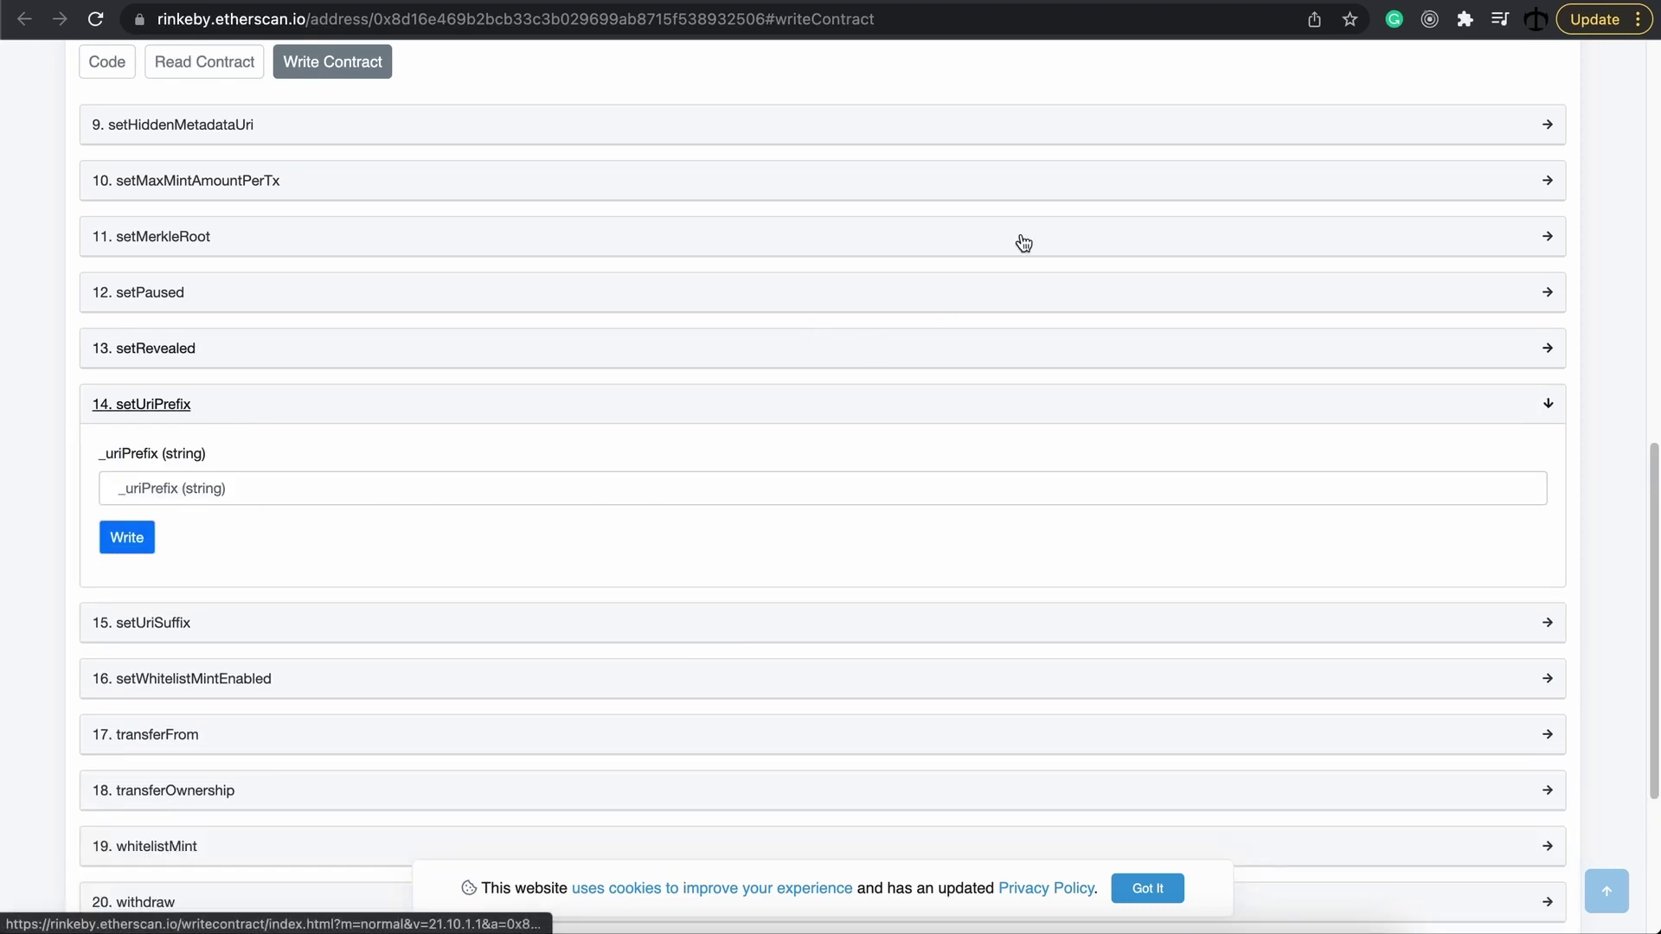
{"action": "key", "text": "ctrl+Tab"}
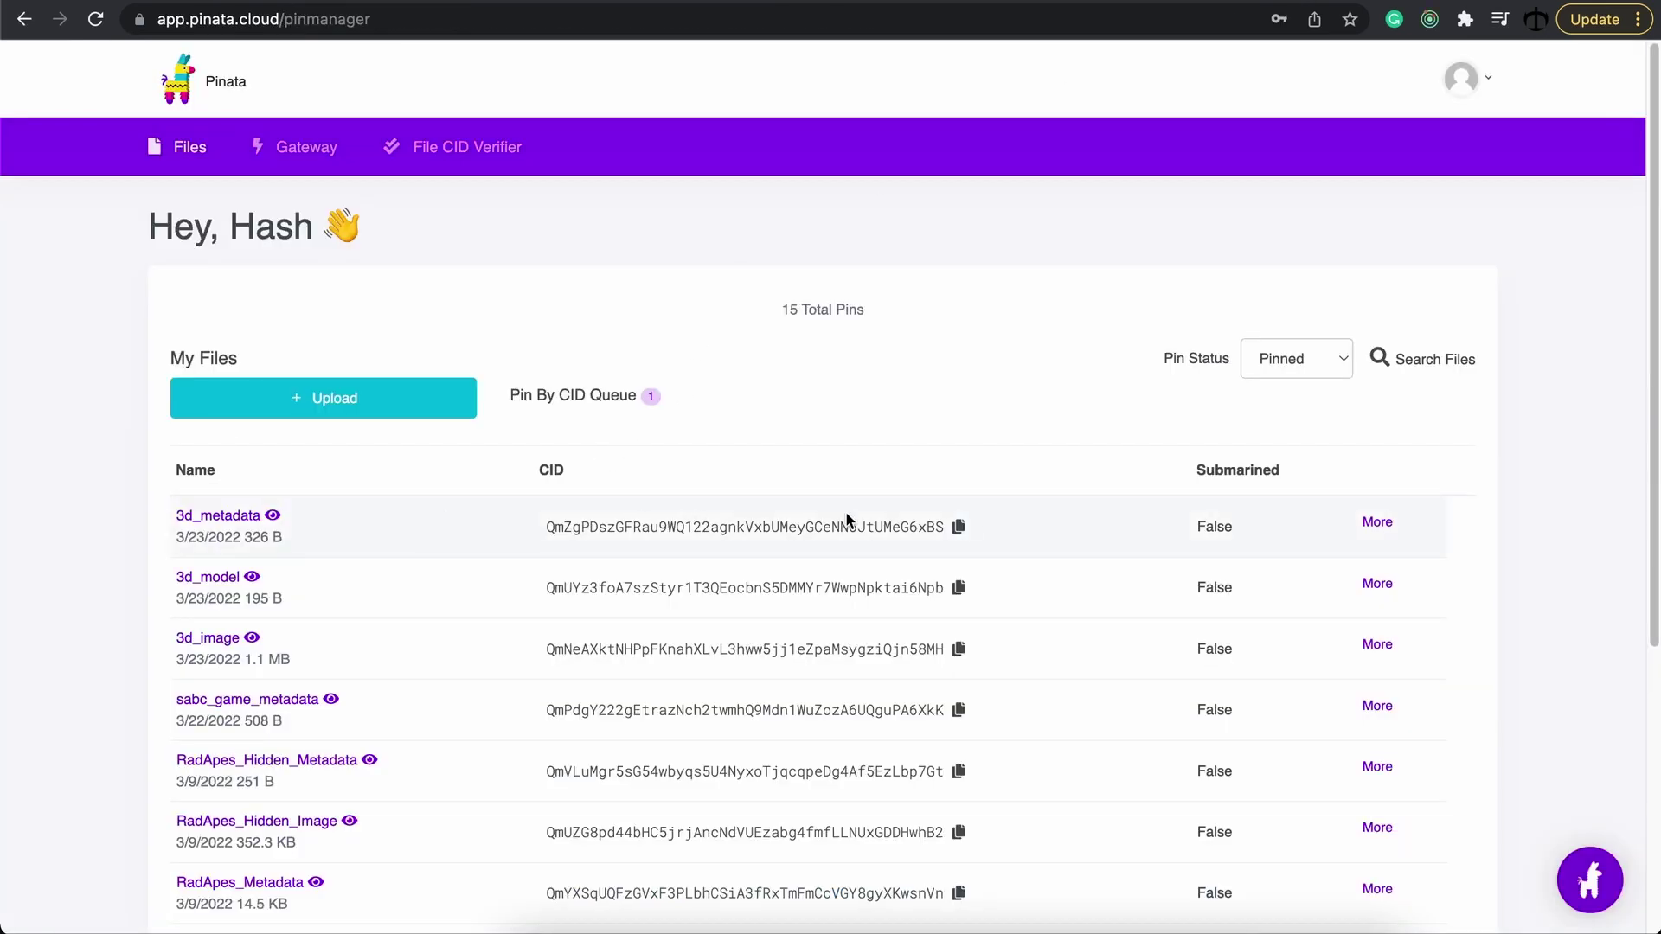
Enter ipfs:// followed by the copied 3d_metadata CID as the _uriPrefix value
{"action": "left_click", "coordinate": [958, 528]}
{"action": "key", "text": "ctrl+Tab"}
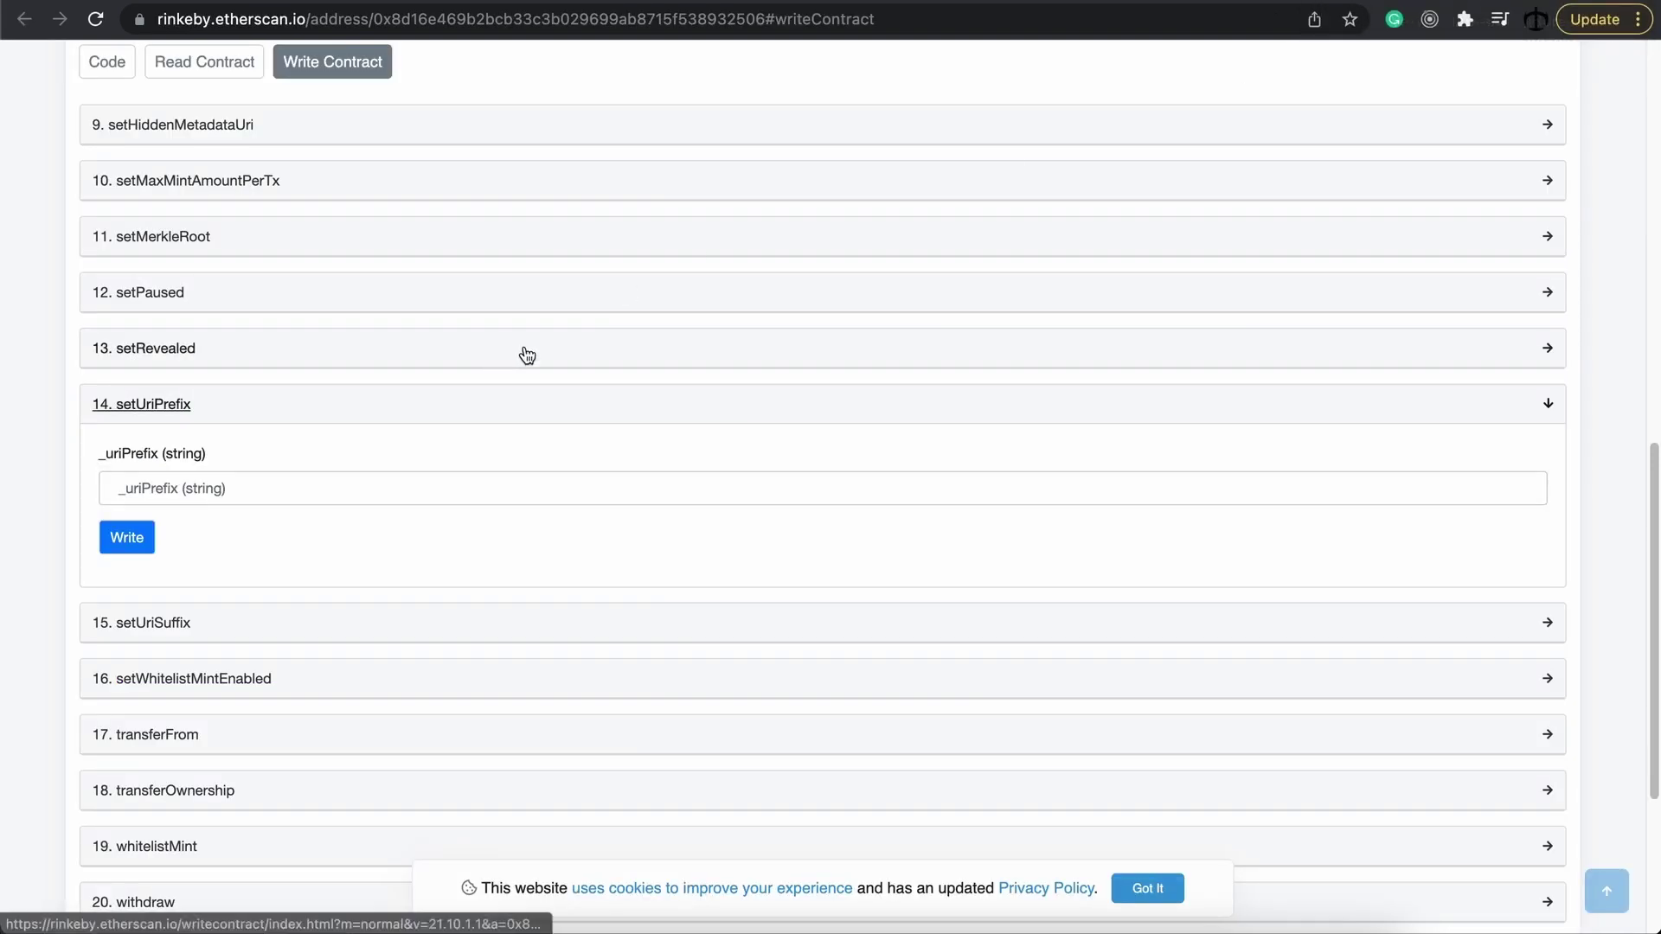
{"action": "left_click", "coordinate": [276, 481]}
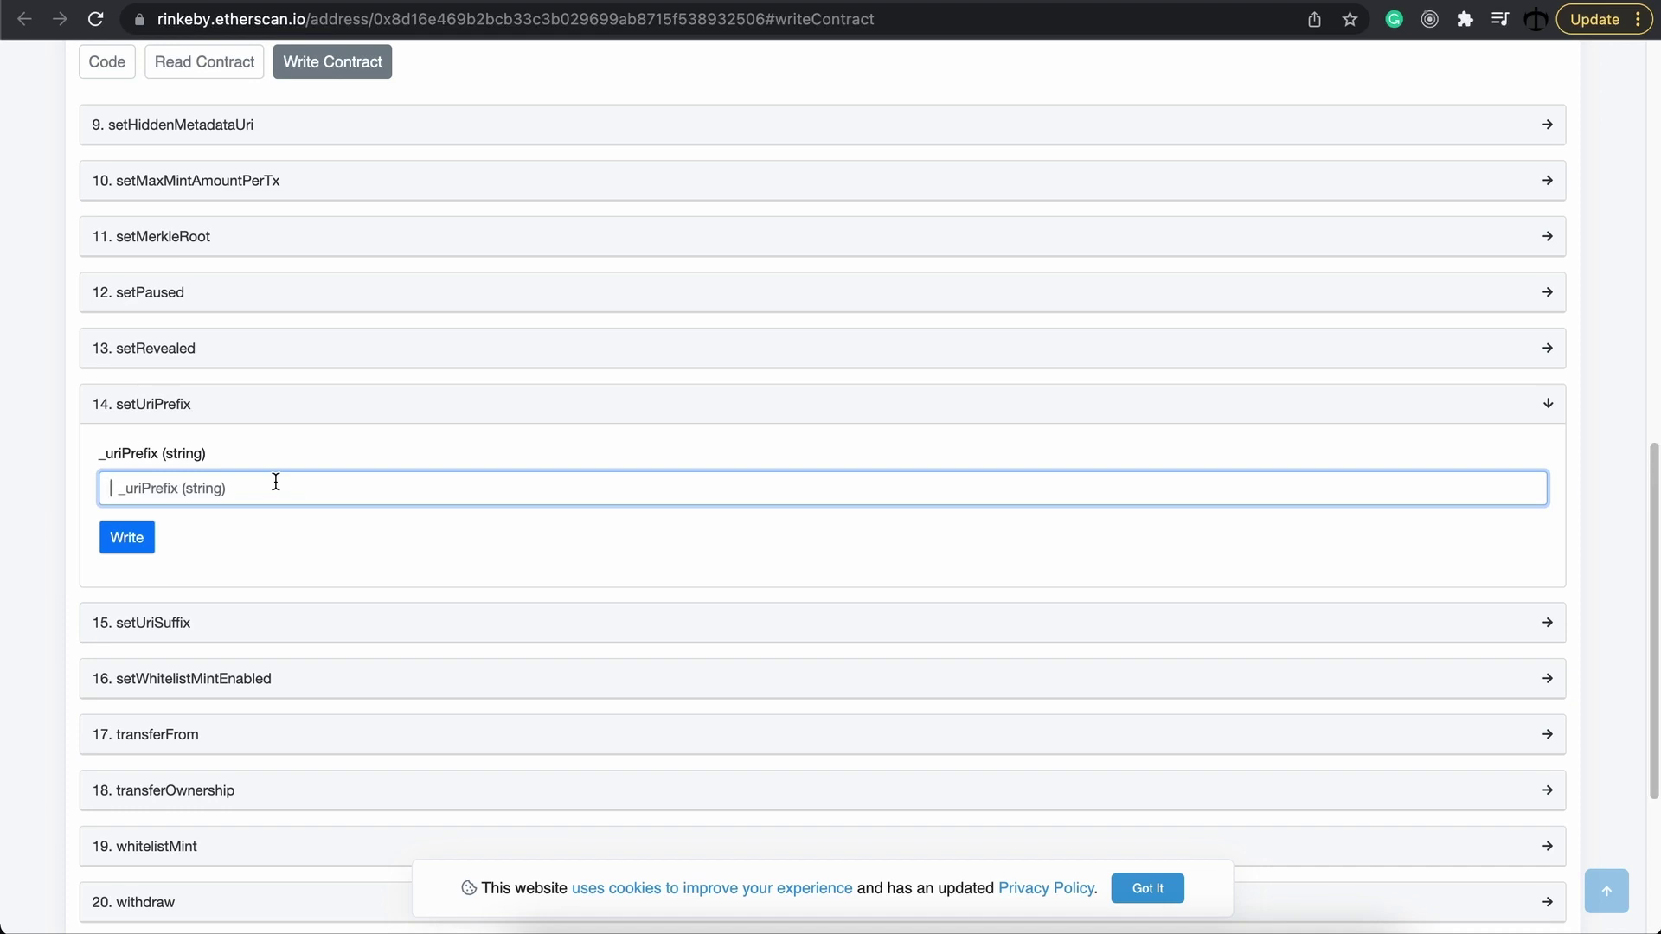
{"action": "type", "text": "ipfs://"}
{"action": "key", "text": "super+v"}
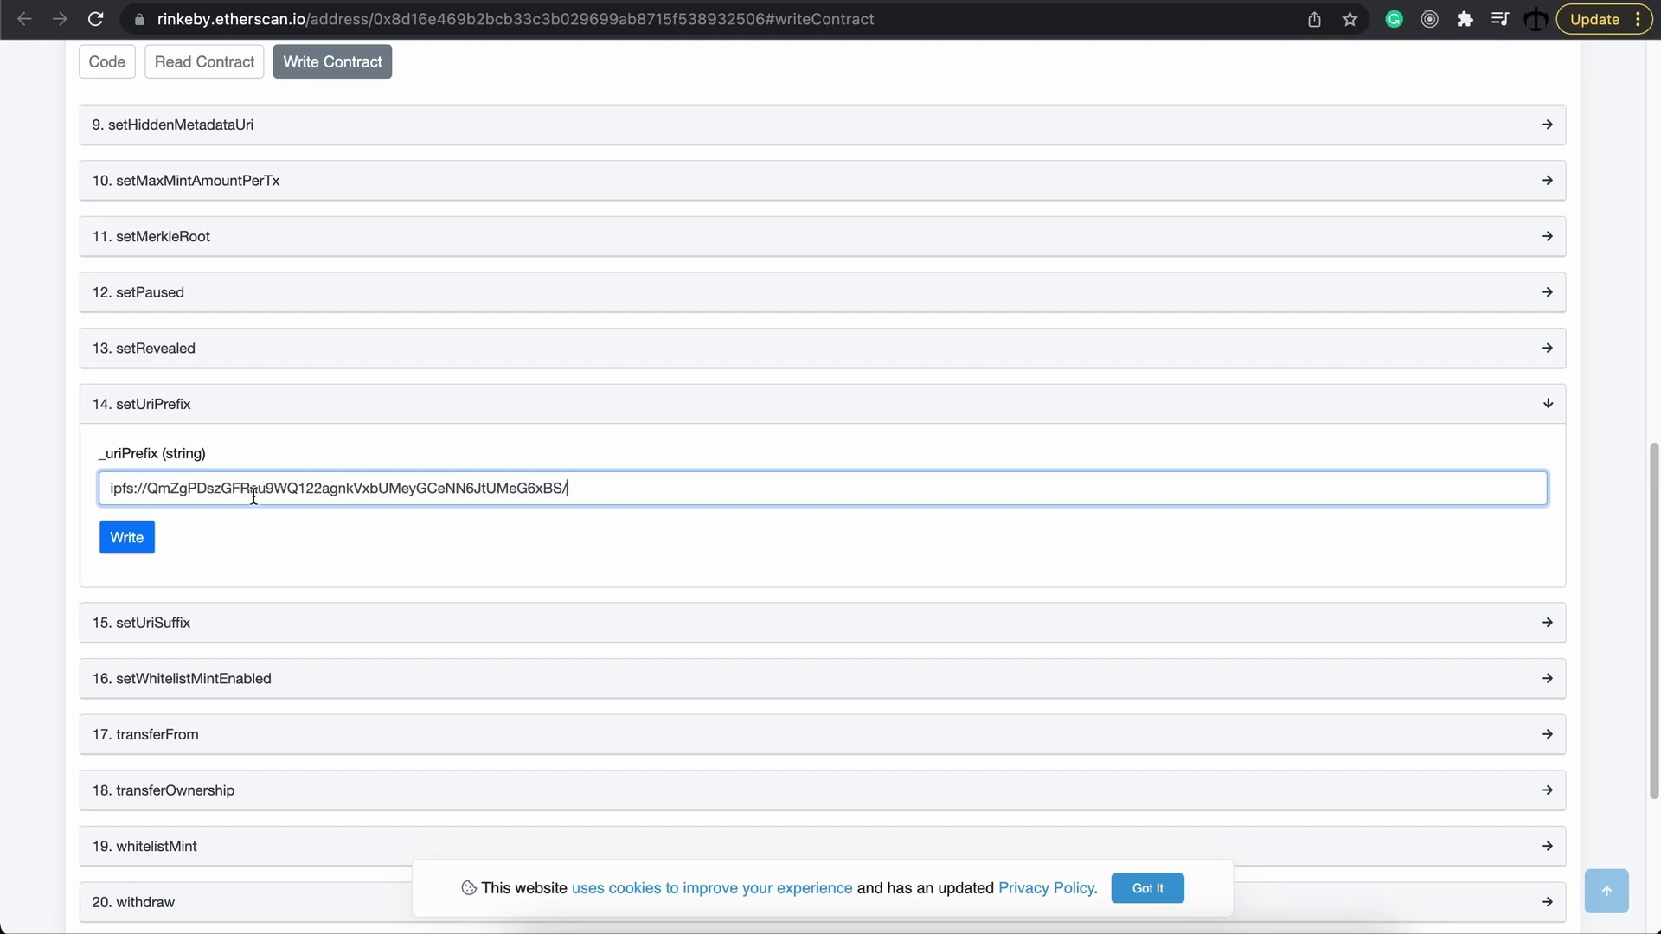
Write the setUriPrefix transaction and confirm it in MetaMask
{"action": "left_click", "coordinate": [149, 541]}
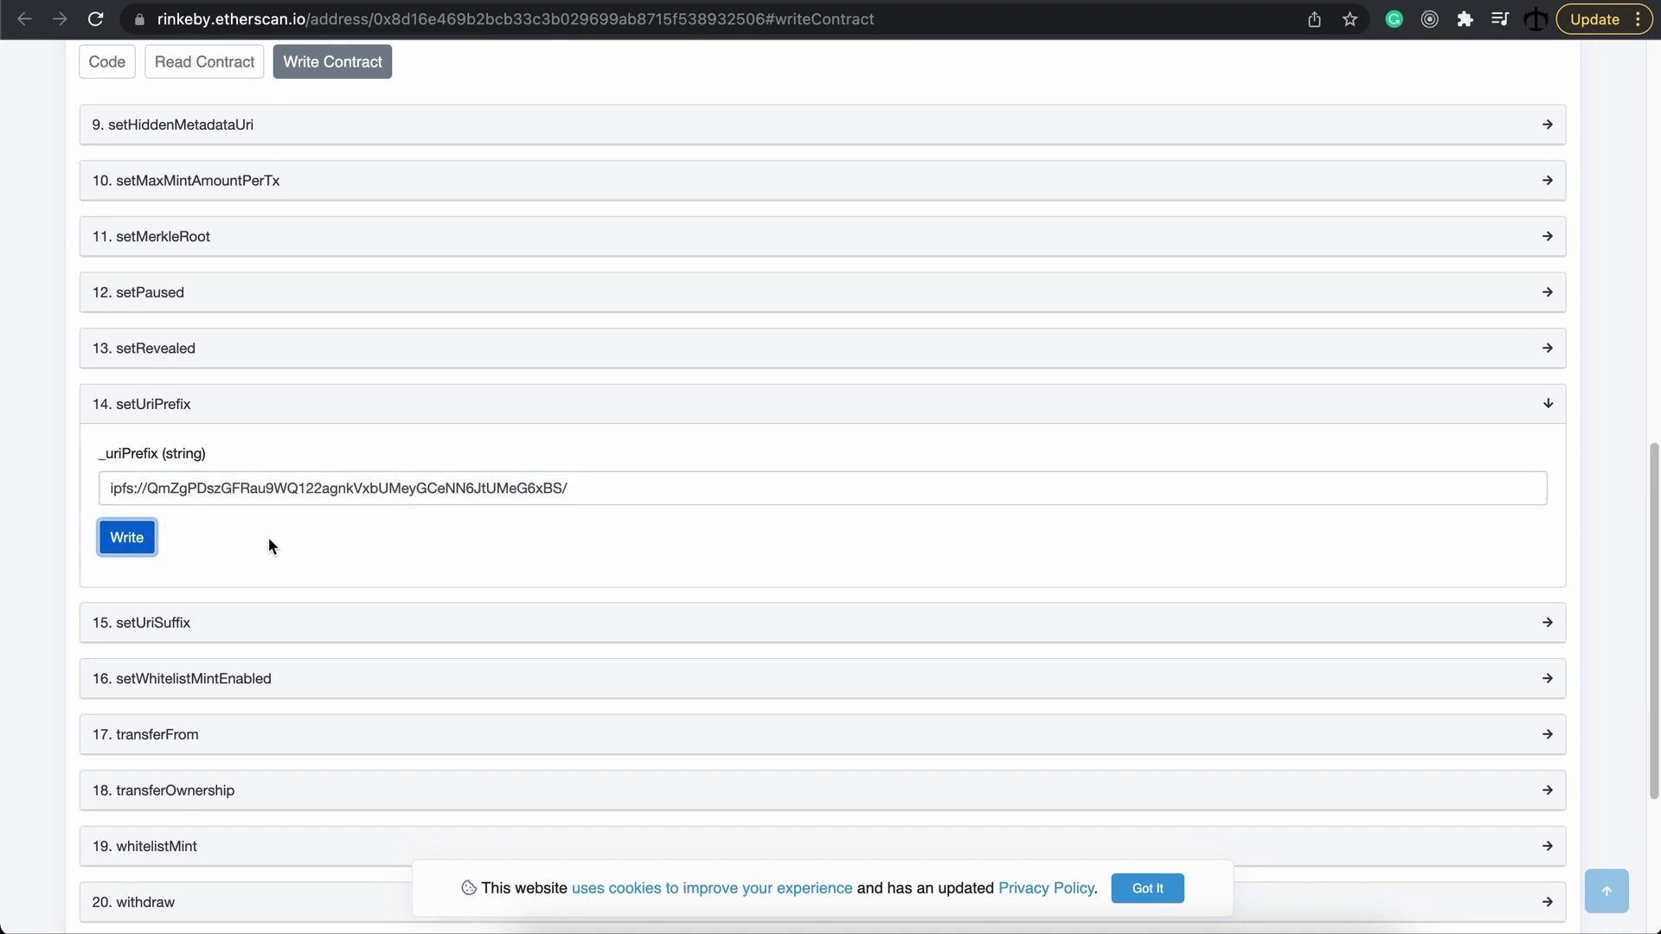
{"action": "scroll", "coordinate": [1529, 498], "scroll_direction": "down", "scroll_amount": 1}
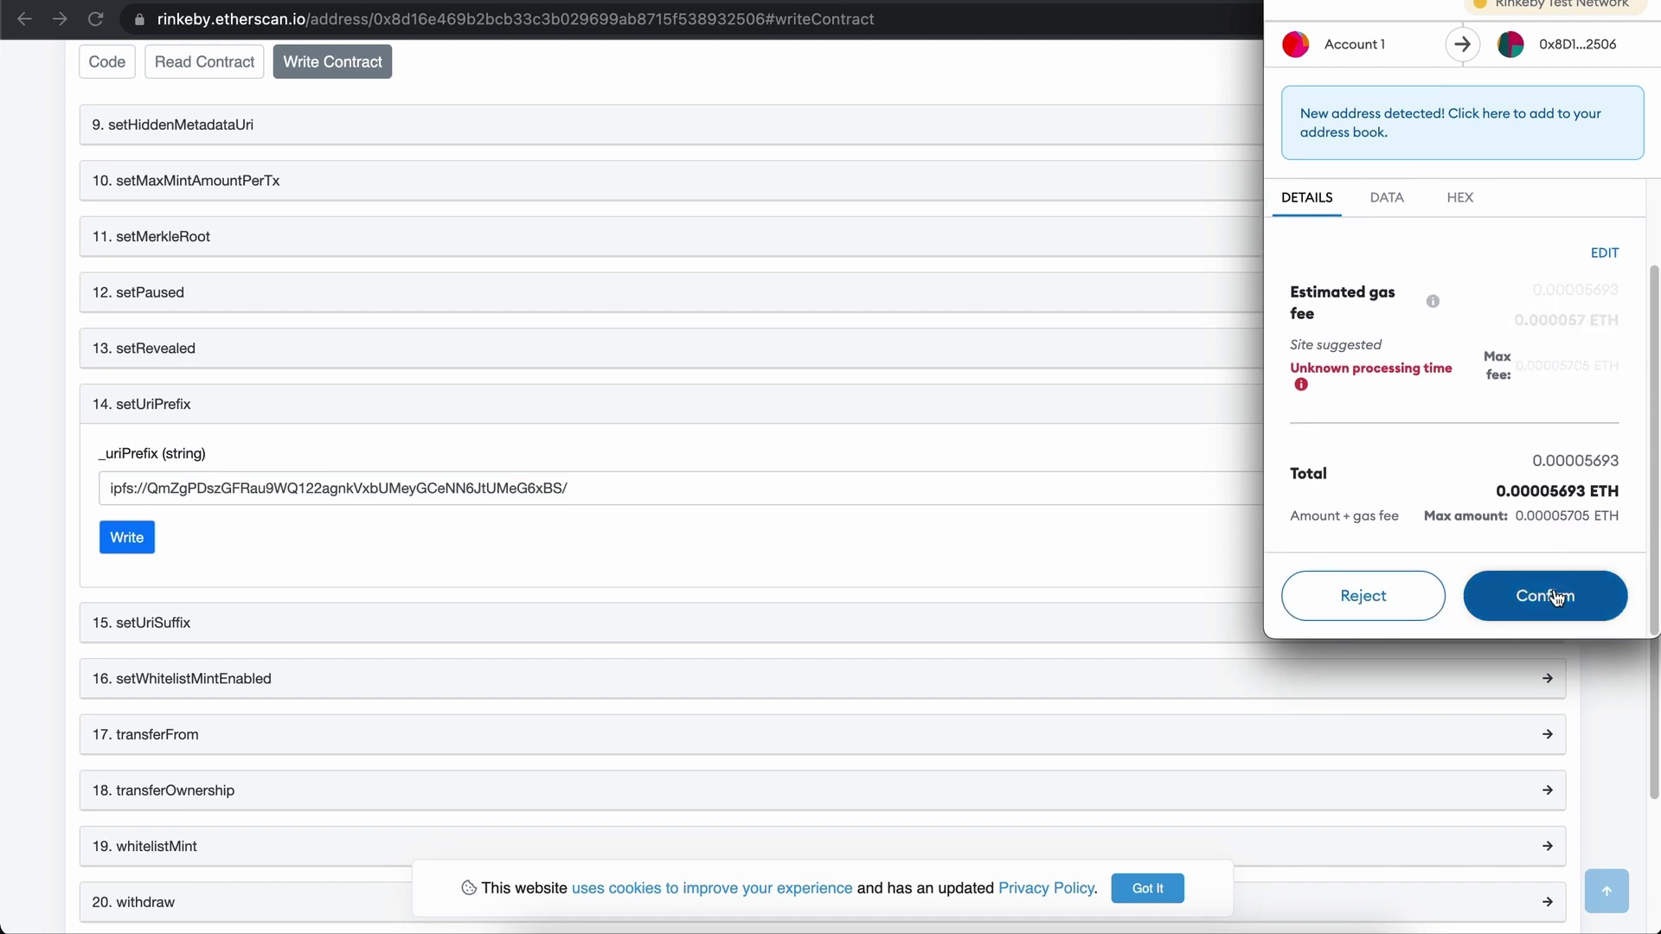
{"action": "left_click", "coordinate": [1554, 596]}
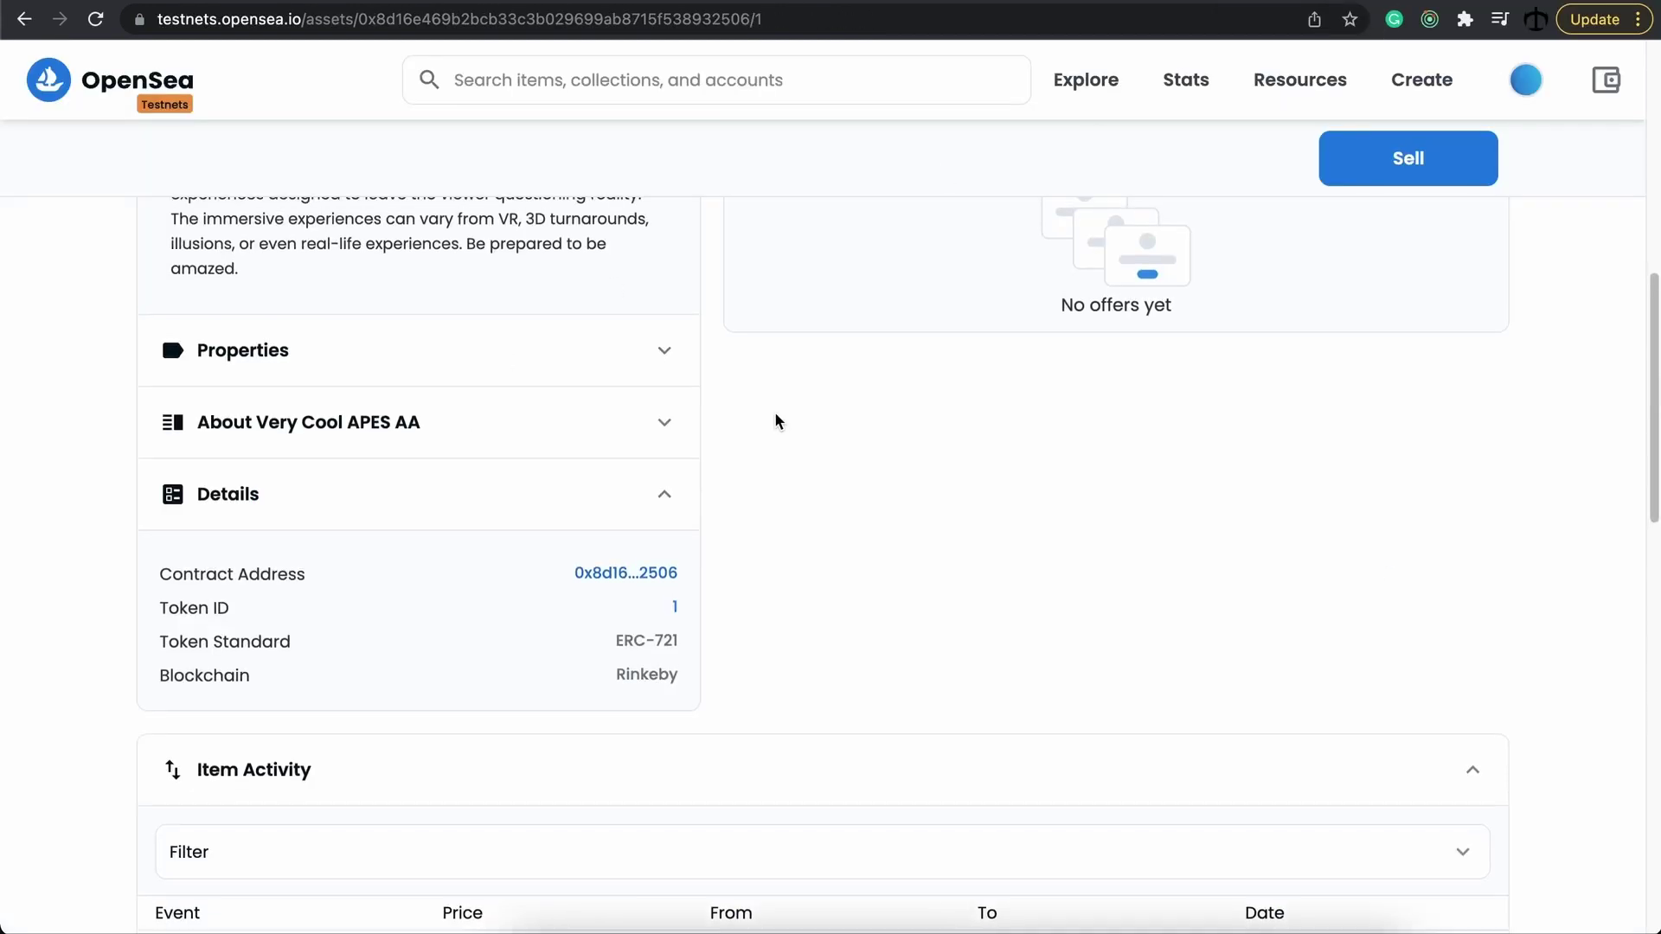
Refresh the item's metadata and open the Very Cool APES AA collection showing My 3D Sketchy Ape
{"action": "scroll", "coordinate": [775, 420], "scroll_direction": "up", "scroll_amount": 8}
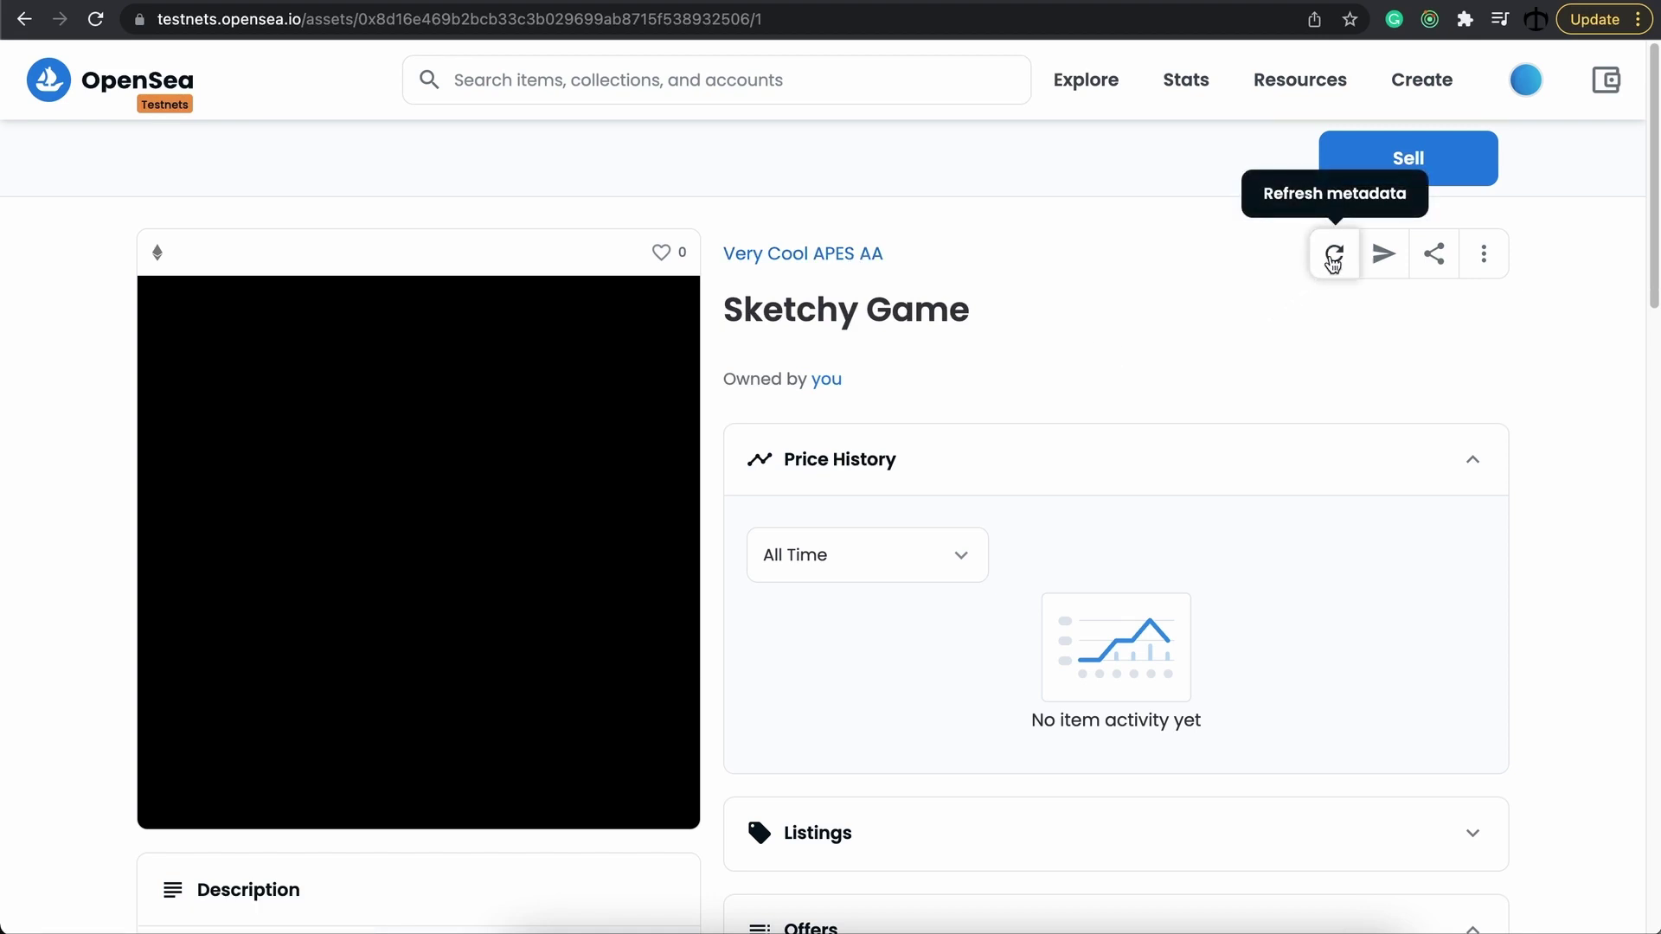
{"action": "left_click", "coordinate": [1333, 259]}
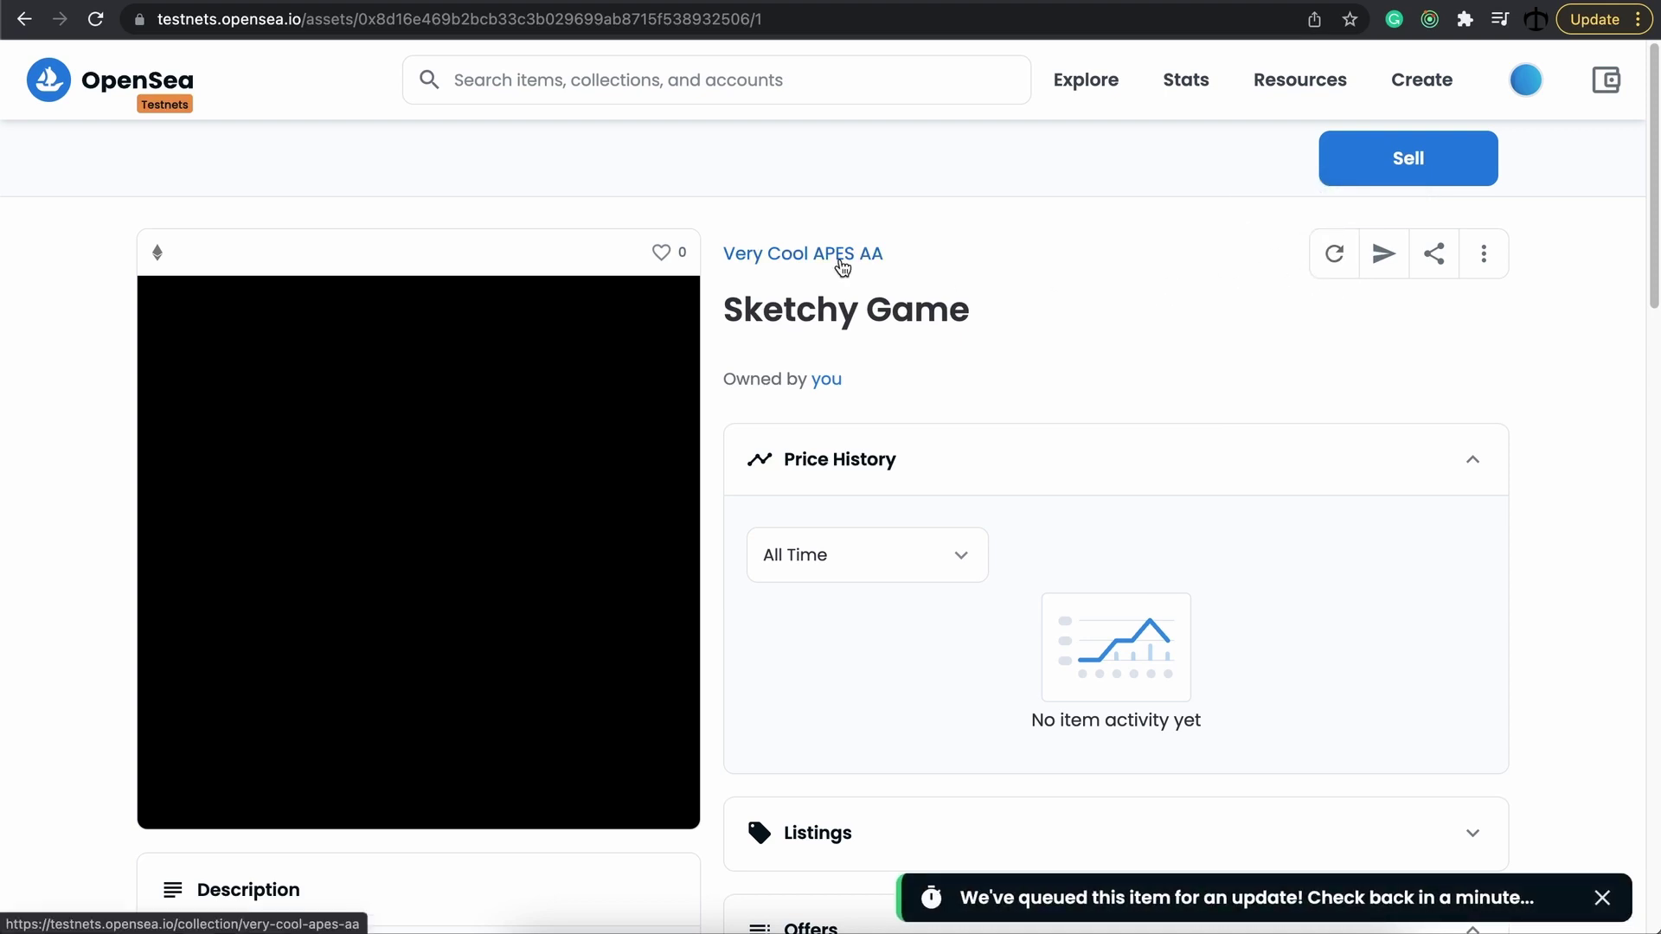
{"action": "left_click", "coordinate": [840, 260]}
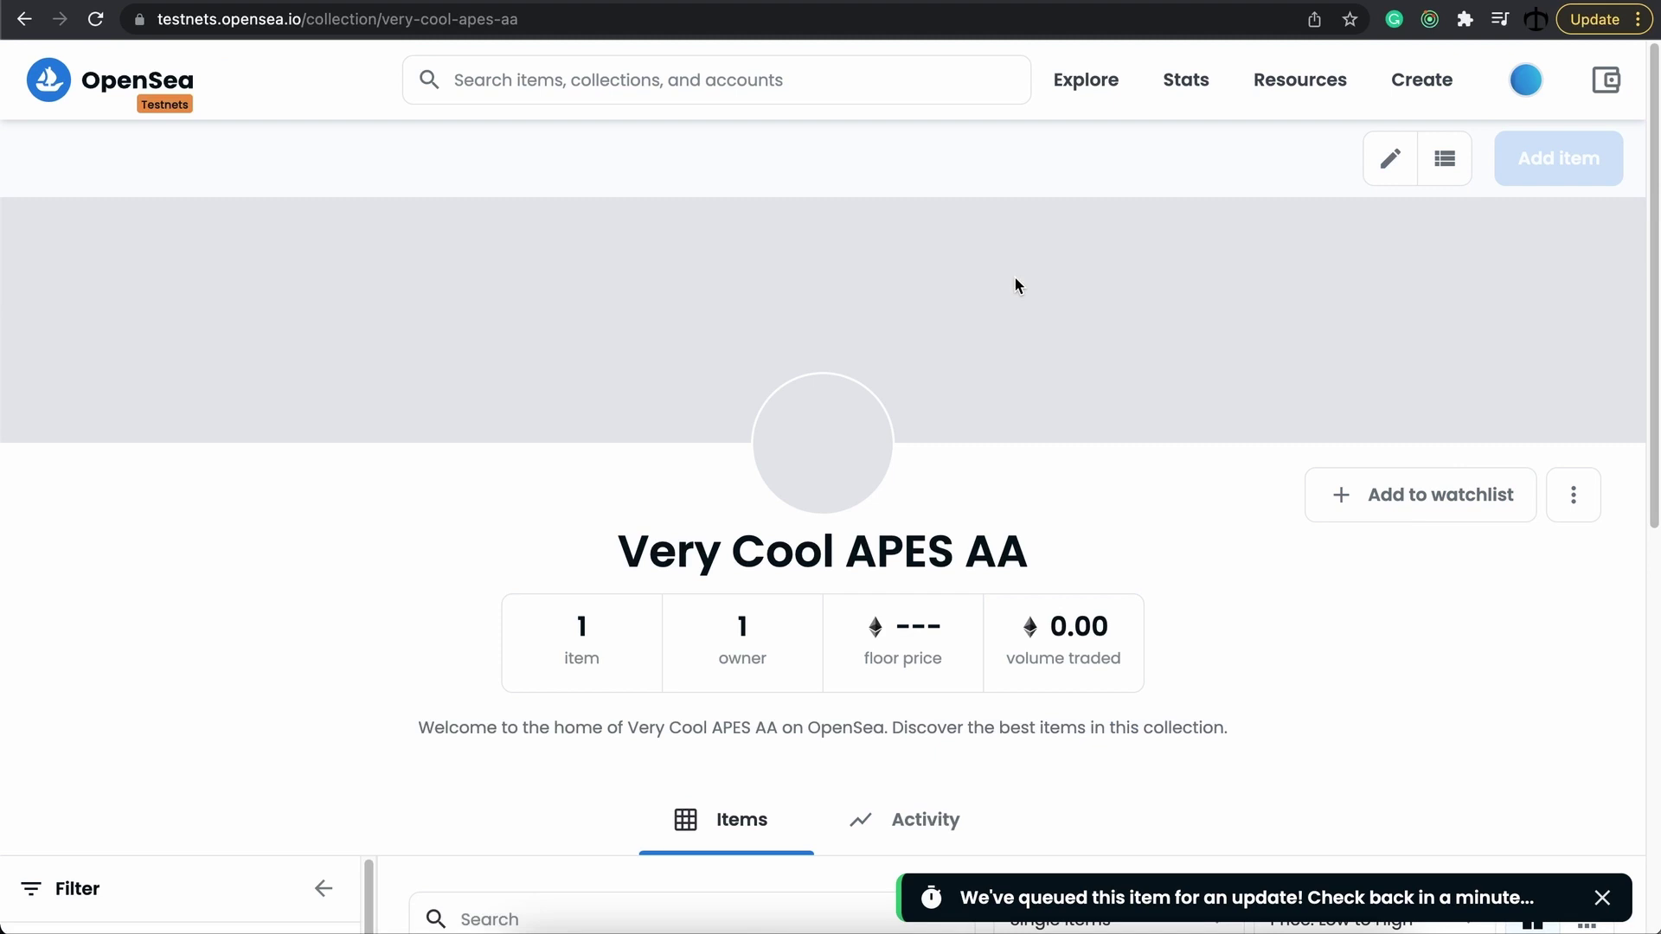
{"action": "scroll", "coordinate": [887, 311], "scroll_direction": "down", "scroll_amount": 5}
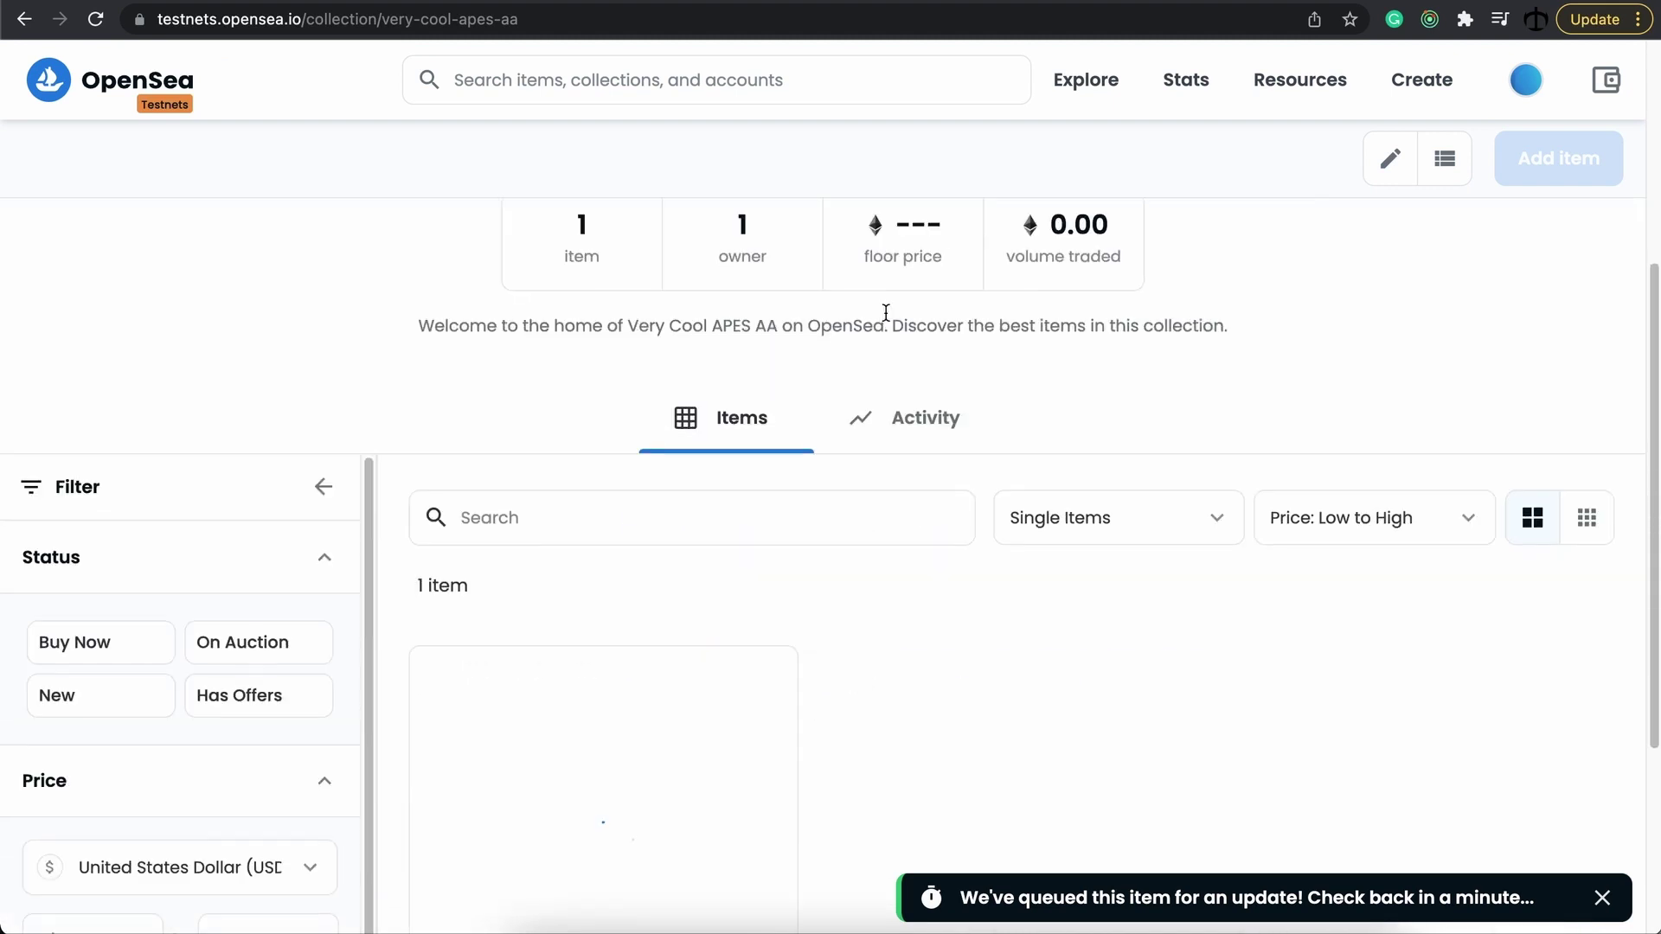
{"action": "scroll", "coordinate": [886, 320], "scroll_direction": "down", "scroll_amount": 3}
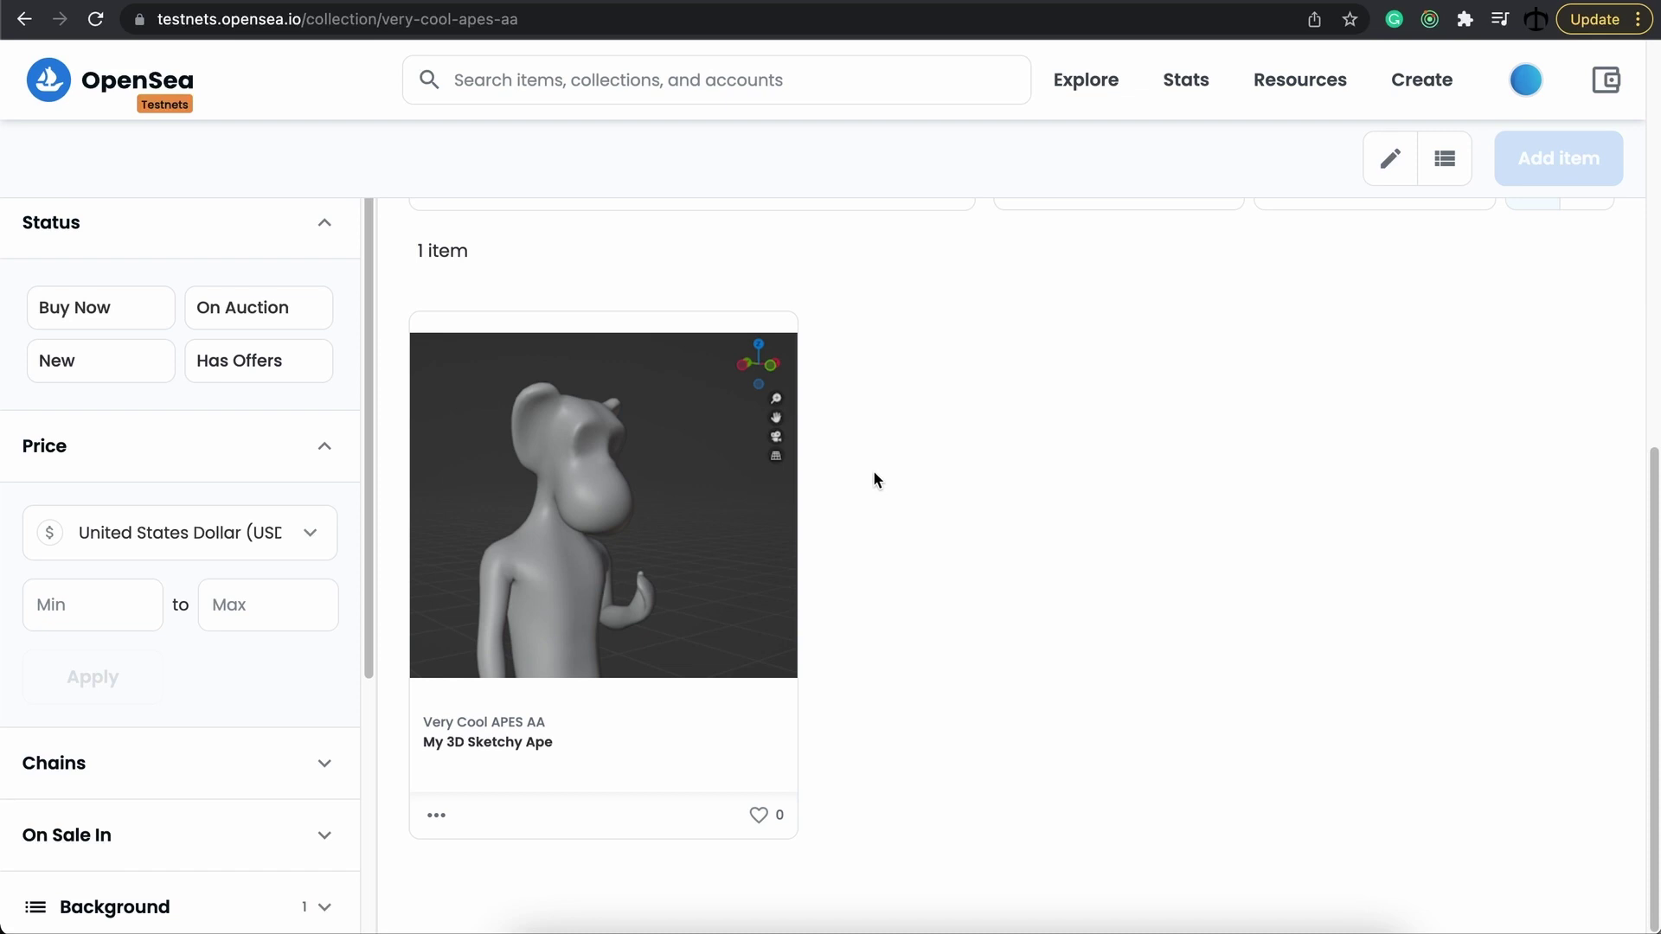
{"action": "scroll", "coordinate": [873, 476], "scroll_direction": "up", "scroll_amount": 7}
{"action": "scroll", "coordinate": [863, 464], "scroll_direction": "down", "scroll_amount": 7}
{"action": "scroll", "coordinate": [864, 456], "scroll_direction": "up", "scroll_amount": 1}
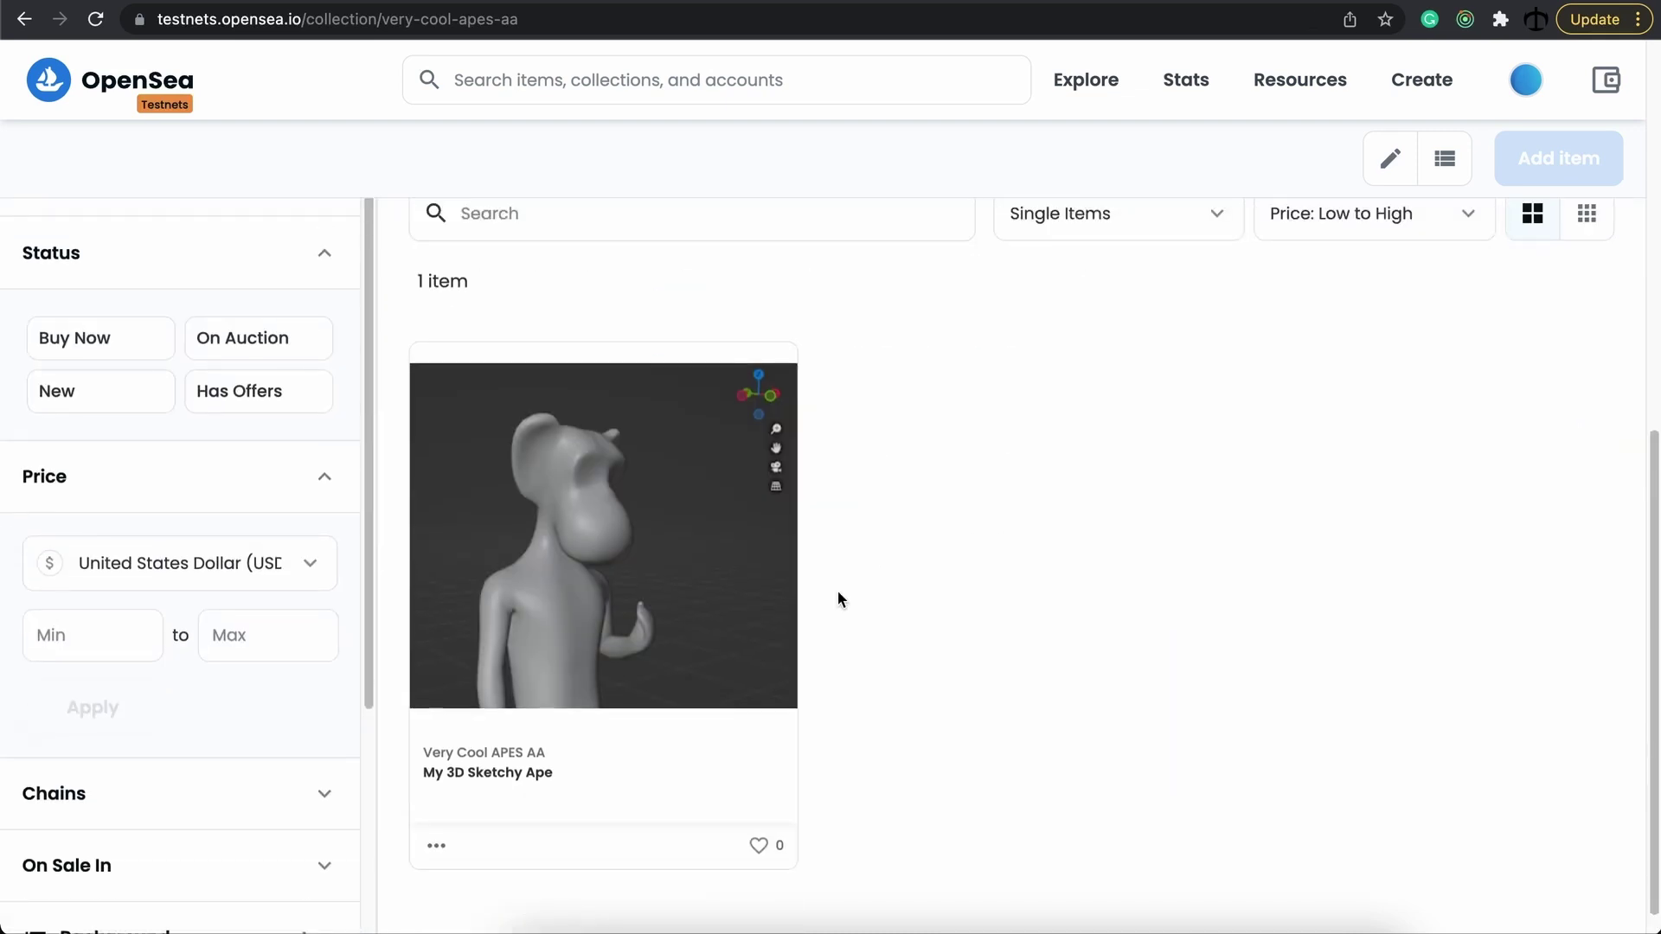
Open the My 3D Sketchy Ape item and rotate its ape model in the enlarged viewer
{"action": "left_click", "coordinate": [646, 767]}
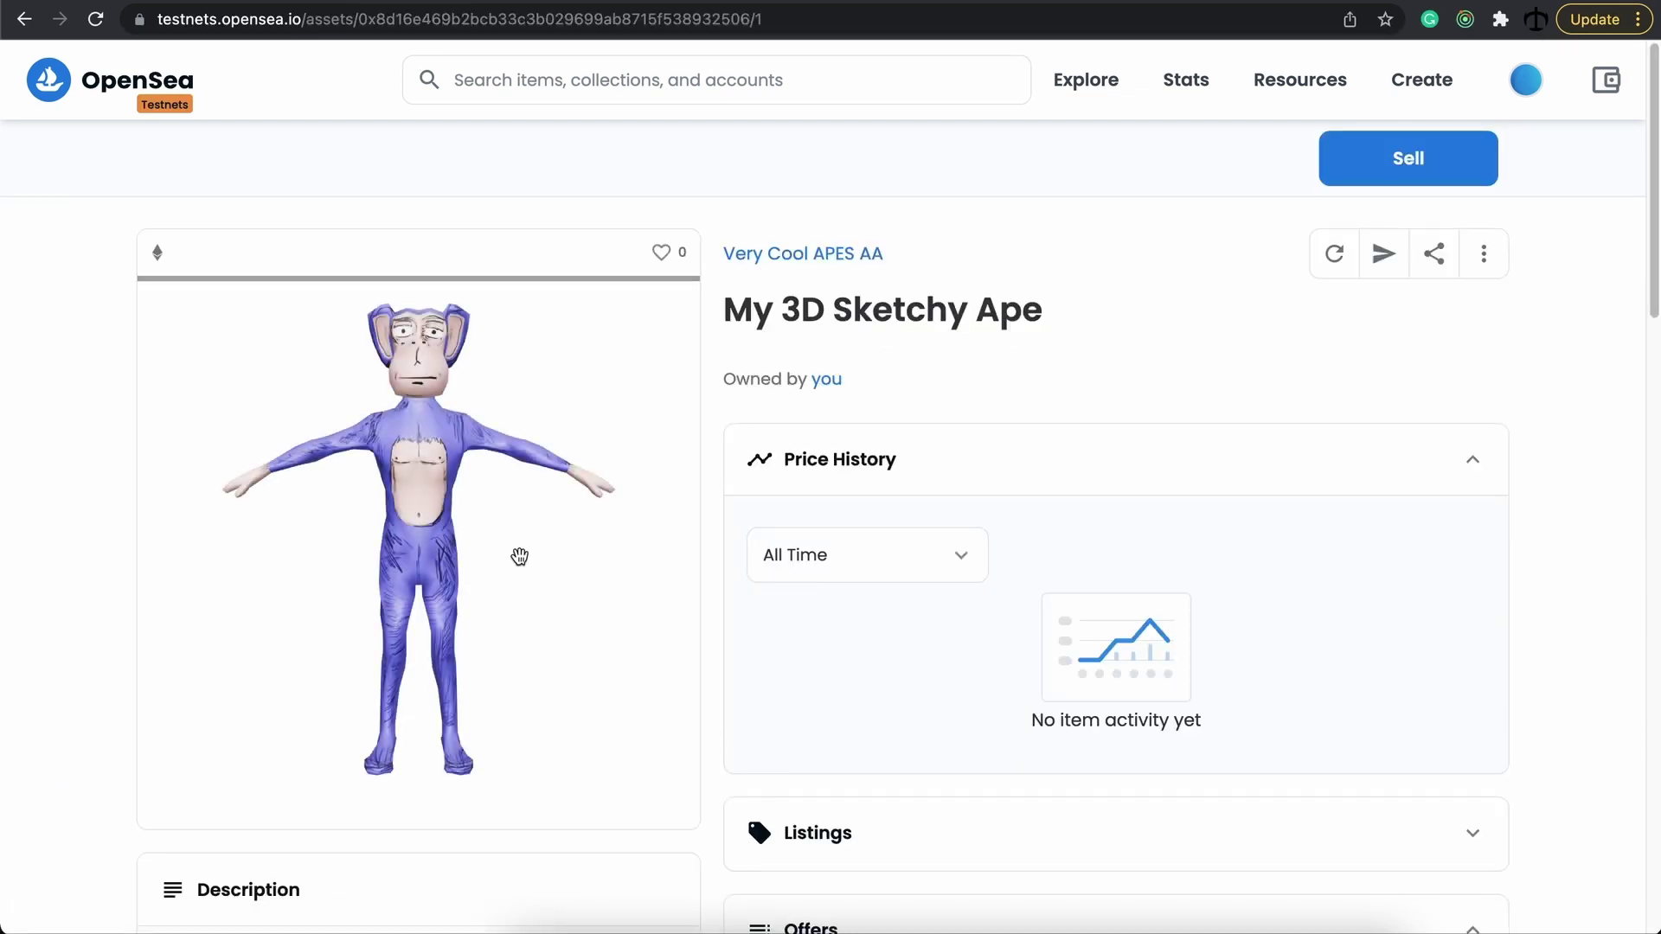
{"action": "left_click_drag", "start_coordinate": [448, 488], "coordinate": [344, 430]}
{"action": "left_click", "coordinate": [344, 429]}
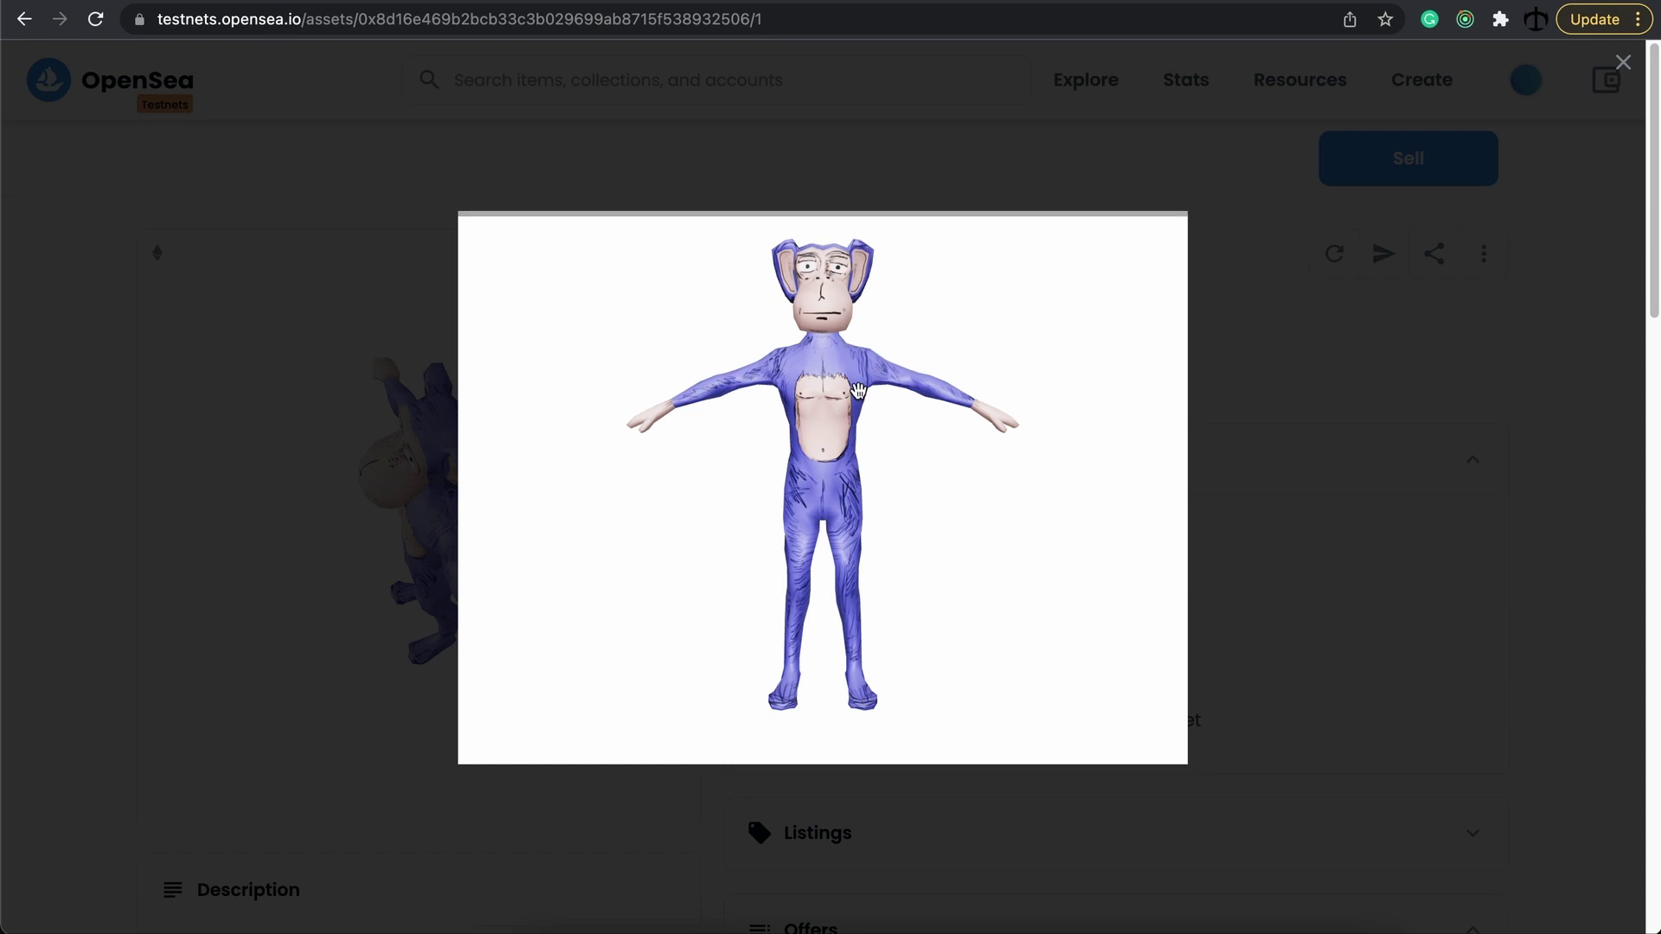
{"action": "left_click_drag", "start_coordinate": [773, 489], "coordinate": [679, 438]}
{"action": "scroll", "coordinate": [838, 389], "scroll_direction": "up", "scroll_amount": 5}
{"action": "left_click_drag", "start_coordinate": [883, 343], "coordinate": [919, 371]}
{"action": "scroll", "coordinate": [920, 371], "scroll_direction": "down", "scroll_amount": 5}
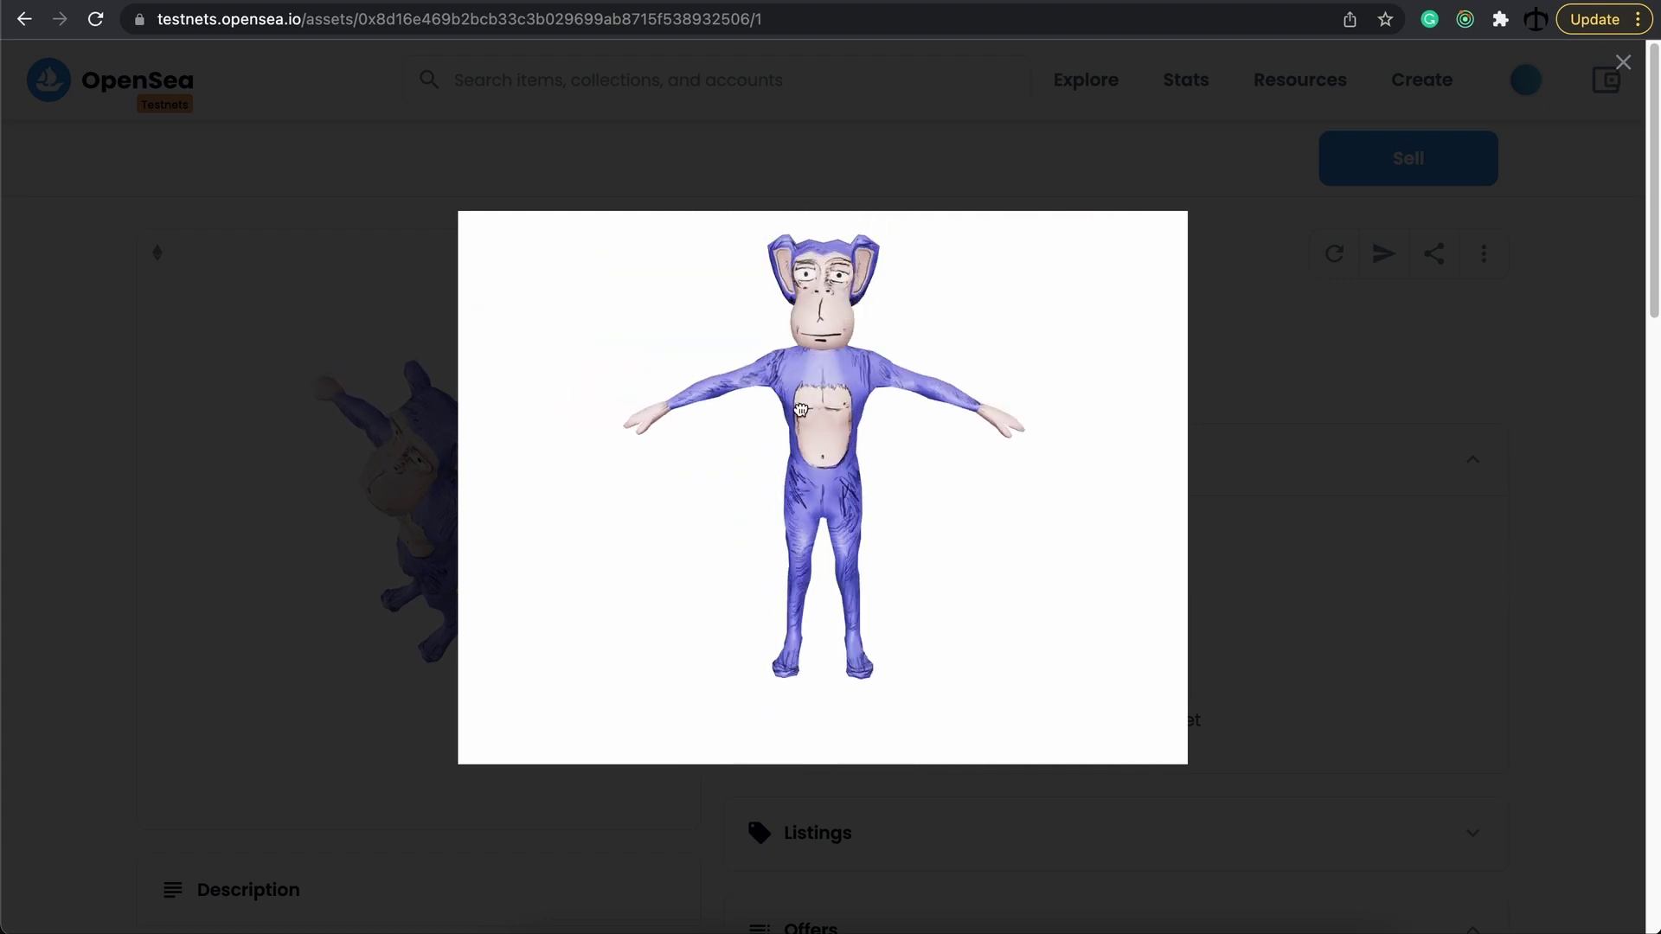
{"action": "left_click_drag", "start_coordinate": [787, 412], "coordinate": [684, 407]}
{"action": "left_click", "coordinate": [1290, 449]}
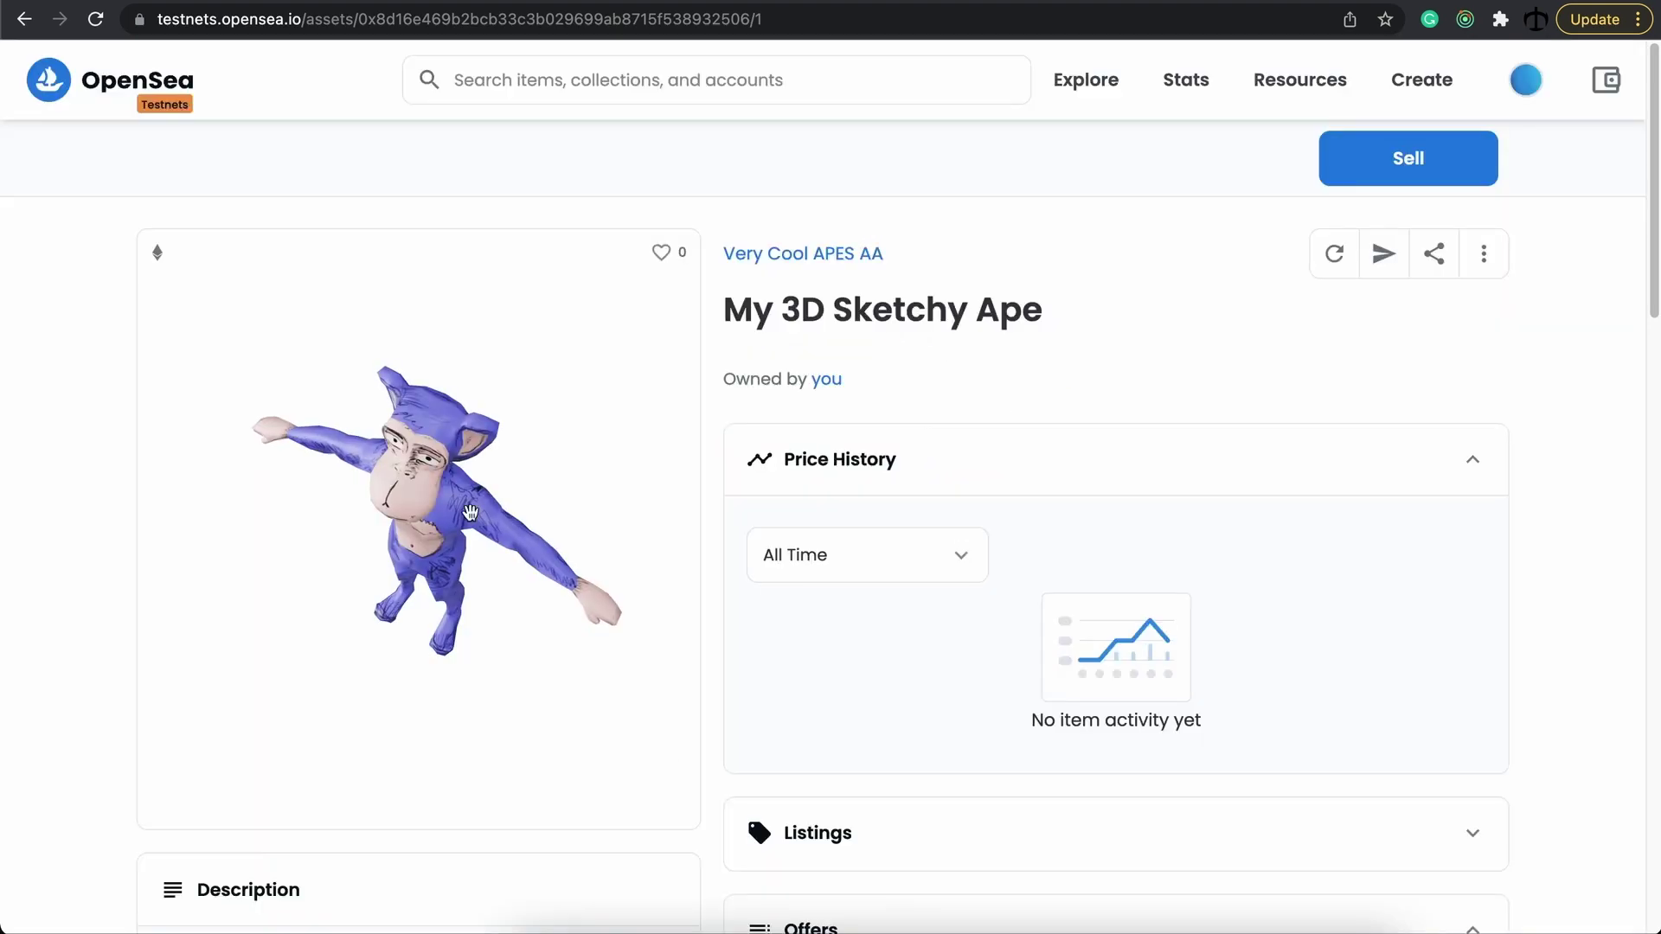
Reopen the enlarged viewer and turn the ape to top-down and three-quarter views
{"action": "left_click", "coordinate": [437, 480]}
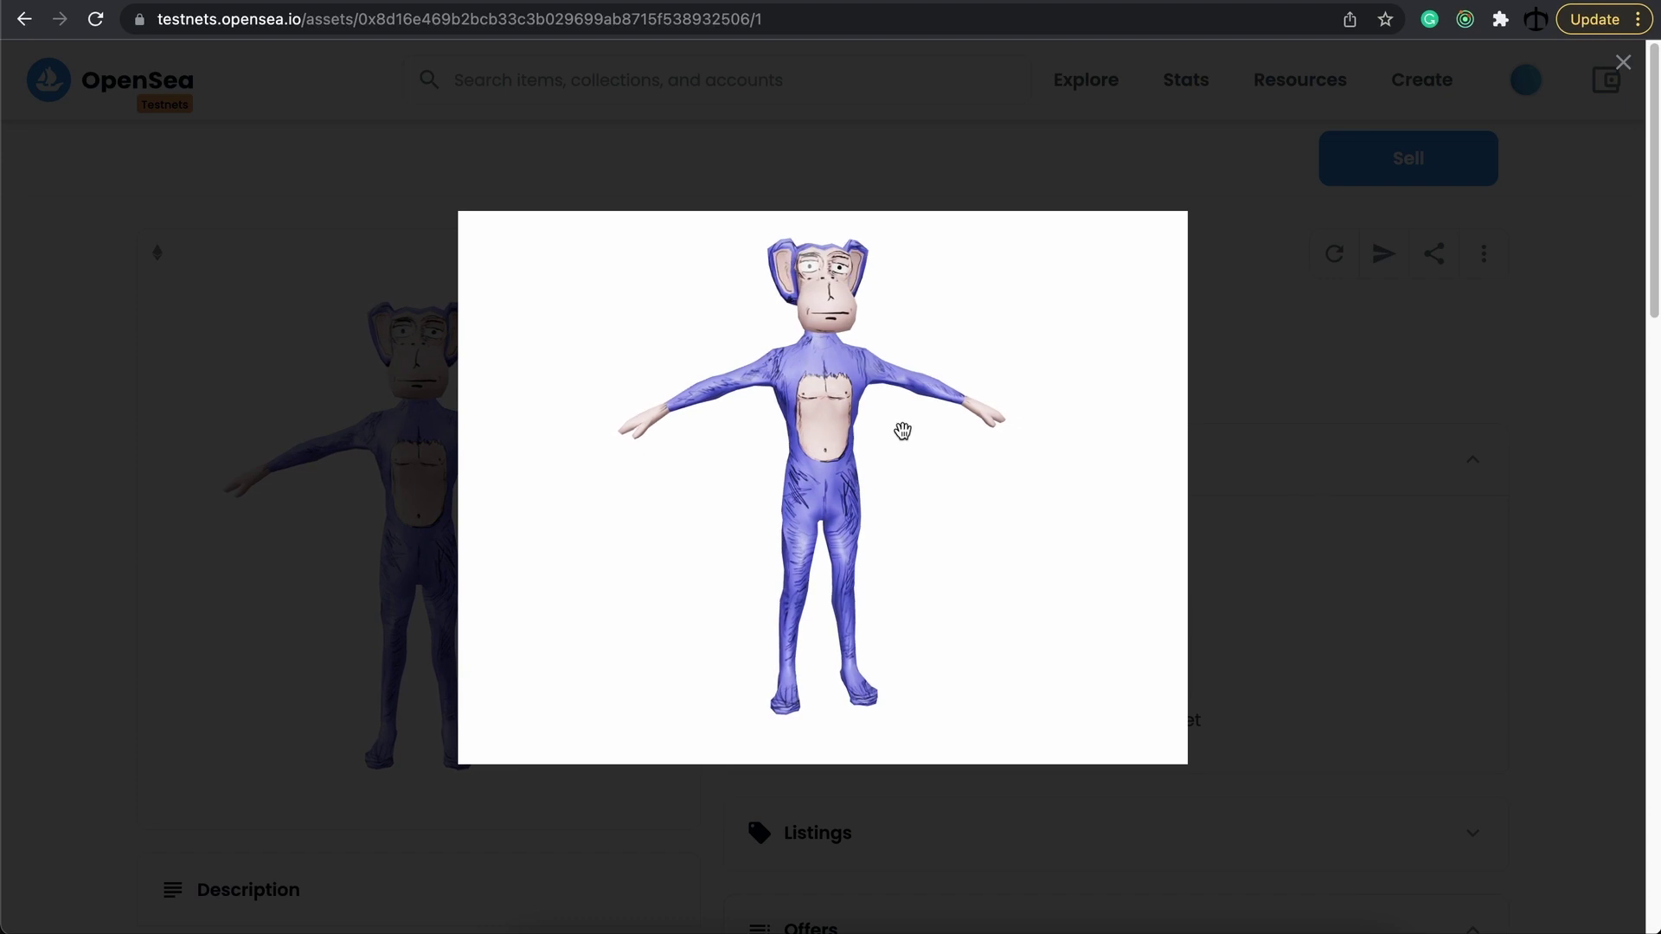
{"action": "left_click", "coordinate": [821, 357]}
{"action": "left_click_drag", "start_coordinate": [389, 453], "coordinate": [415, 415]}
{"action": "left_click", "coordinate": [414, 405]}
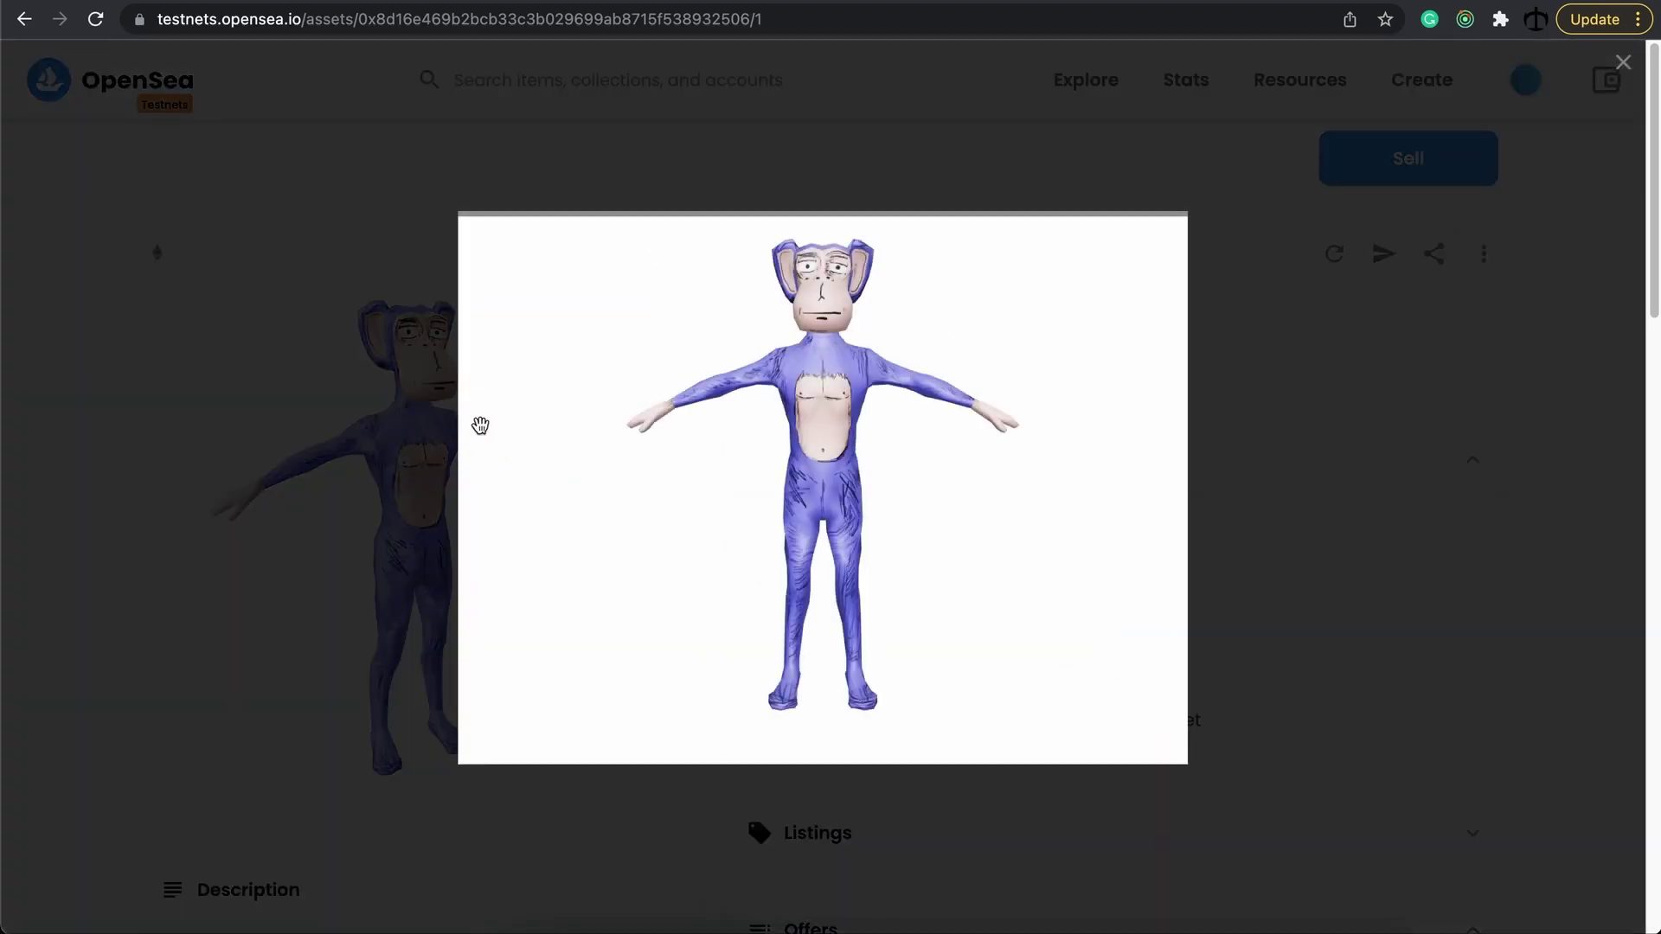
{"action": "left_click", "coordinate": [546, 408]}
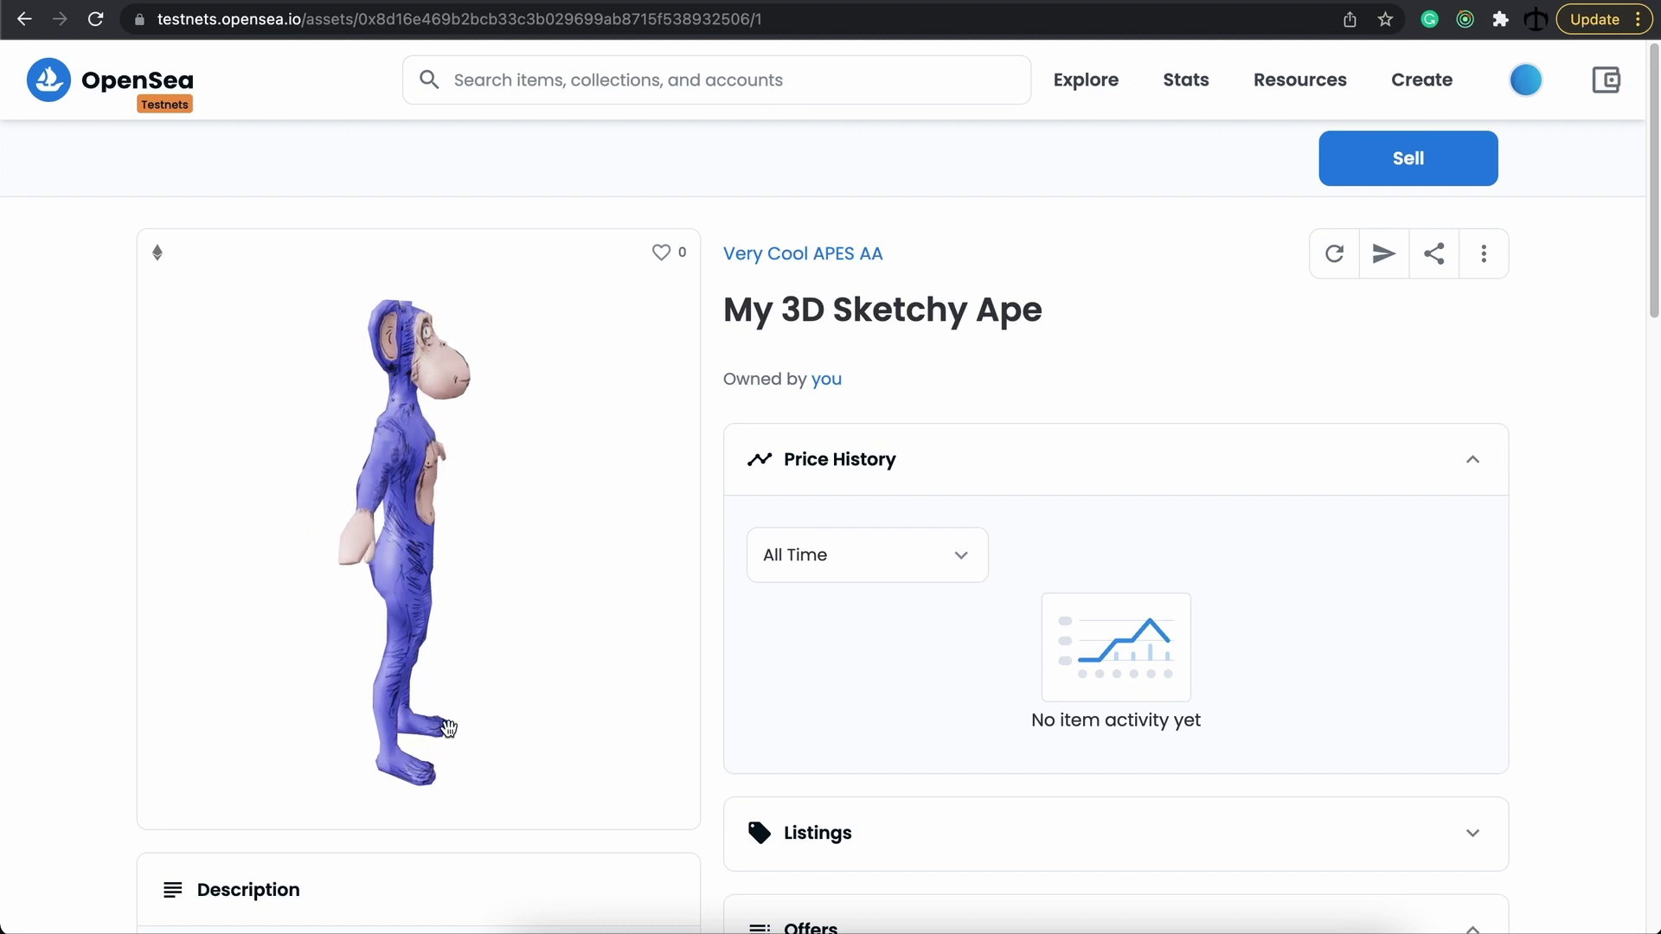
{"action": "left_click_drag", "start_coordinate": [469, 543], "coordinate": [575, 613]}
{"action": "left_click", "coordinate": [438, 567]}
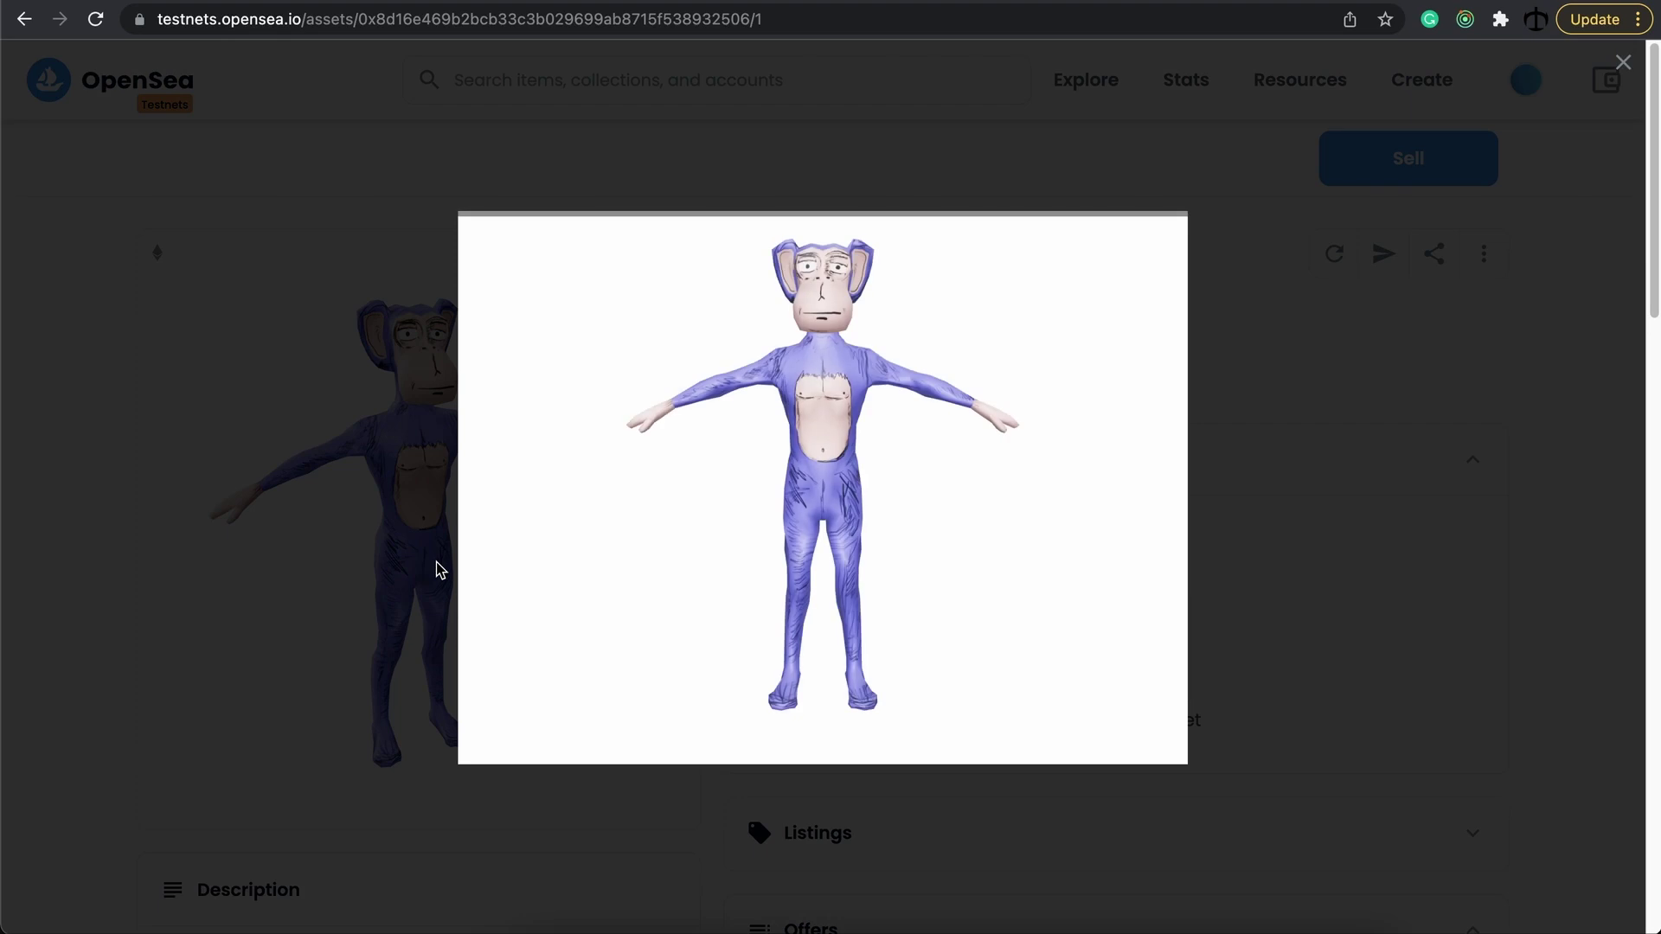
{"action": "left_click_drag", "start_coordinate": [676, 502], "coordinate": [858, 435]}
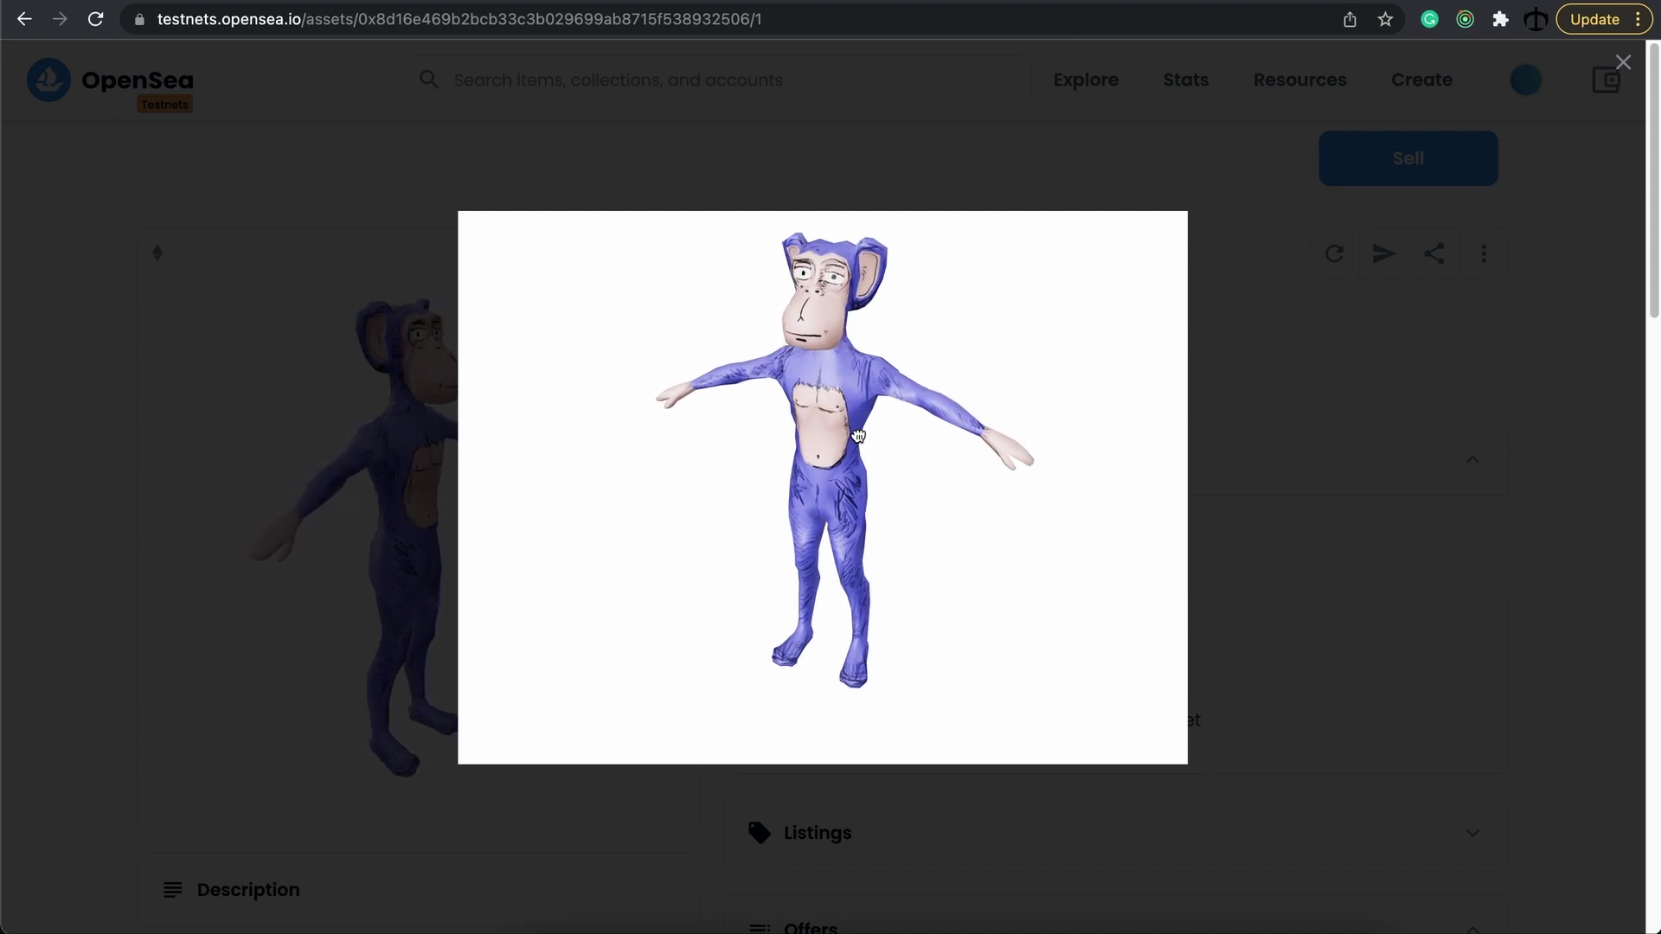
{"action": "mouse_move", "coordinate": [952, 415]}
{"action": "left_mouse_down"}
{"action": "mouse_move", "coordinate": [675, 464]}
{"action": "mouse_move", "coordinate": [1012, 437]}
{"action": "mouse_move", "coordinate": [904, 445]}
{"action": "mouse_move", "coordinate": [959, 432]}
{"action": "left_mouse_up"}
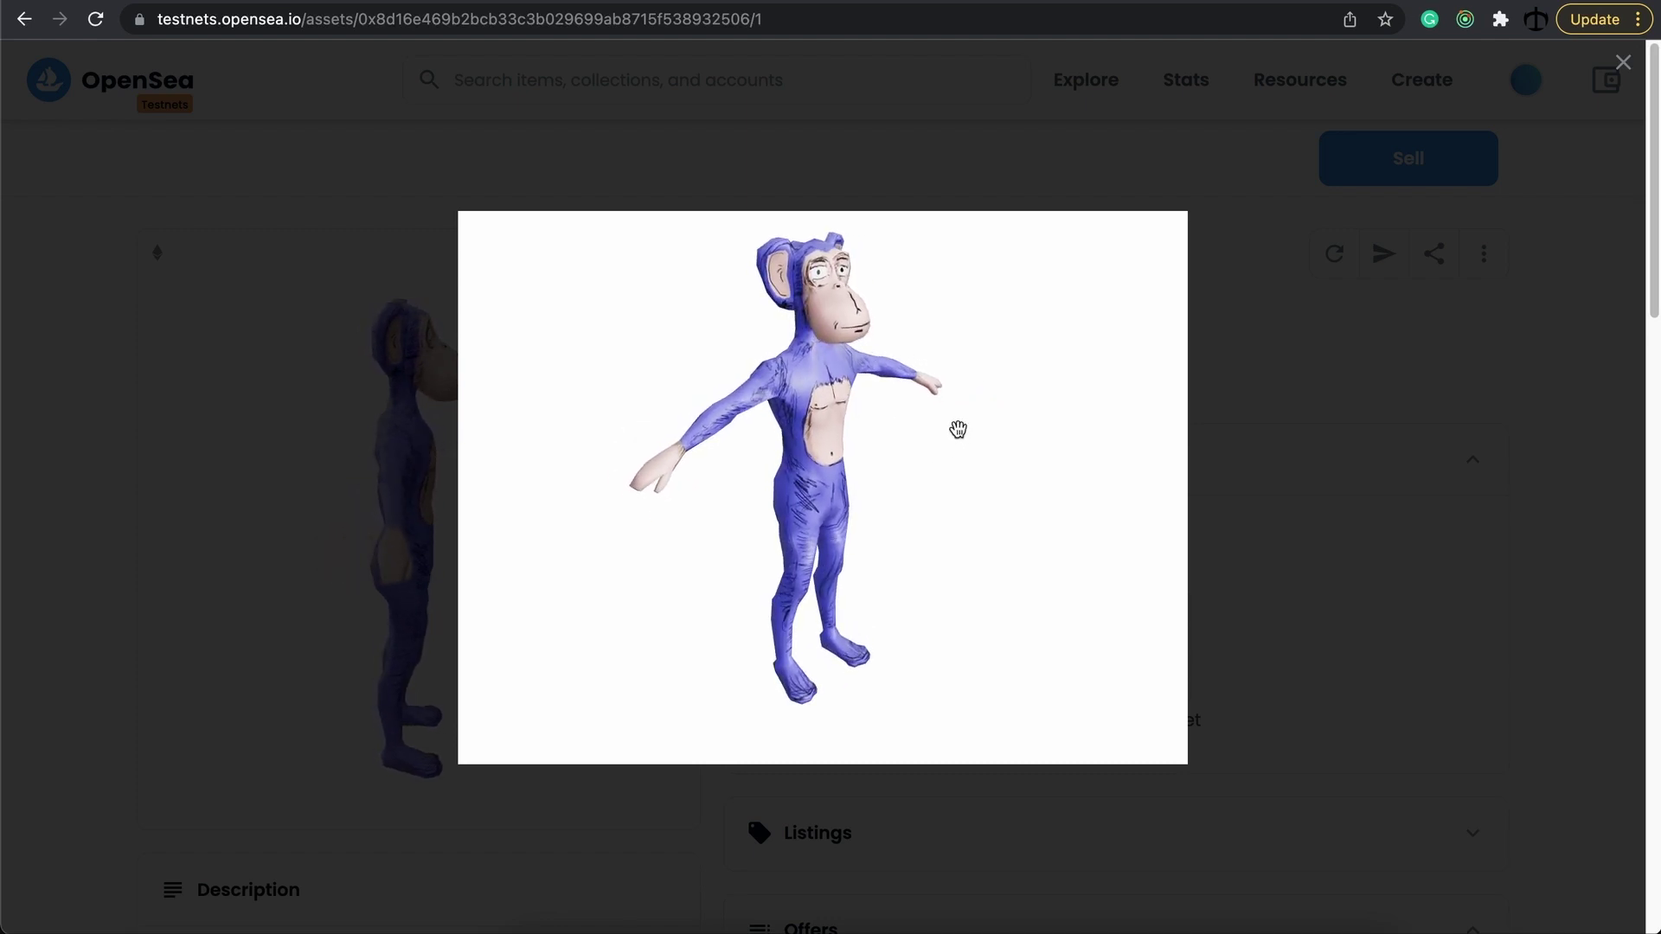